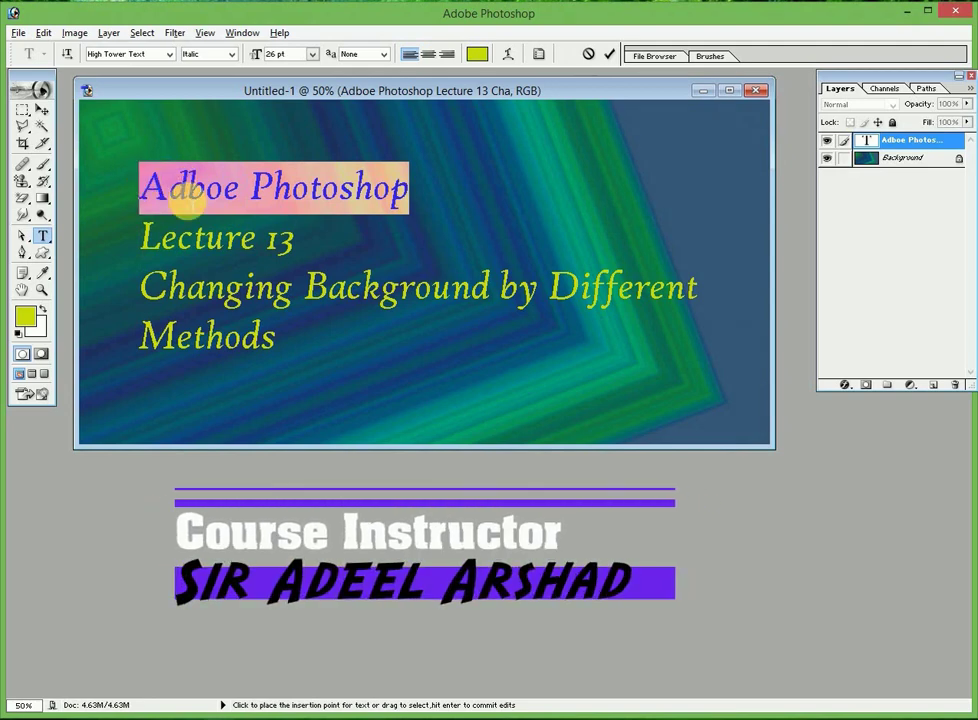
Select the 'Lecture 13' line of the title slide and minimize that document.
left_click_drag(300, 243, 133, 252)
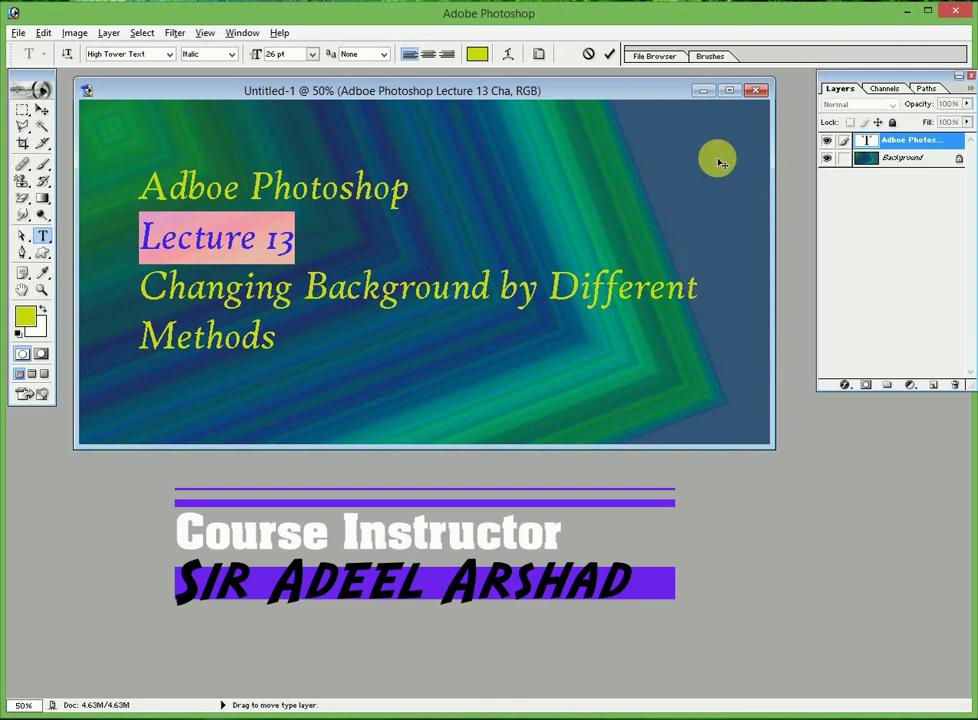
left_click(703, 90)
left_click(18, 32)
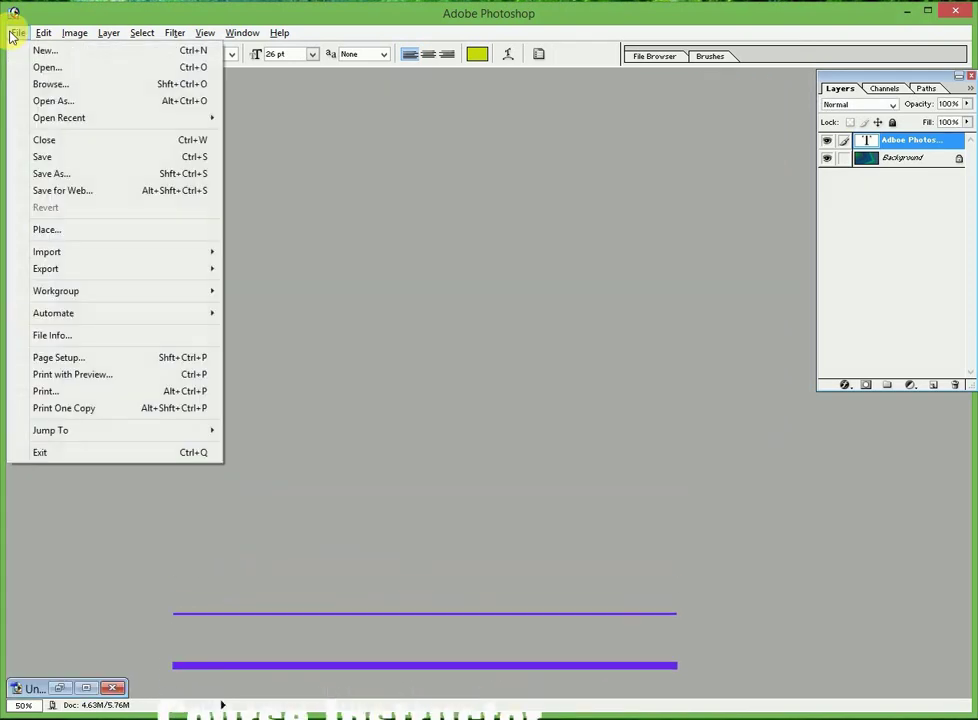
mouse_move(60, 117)
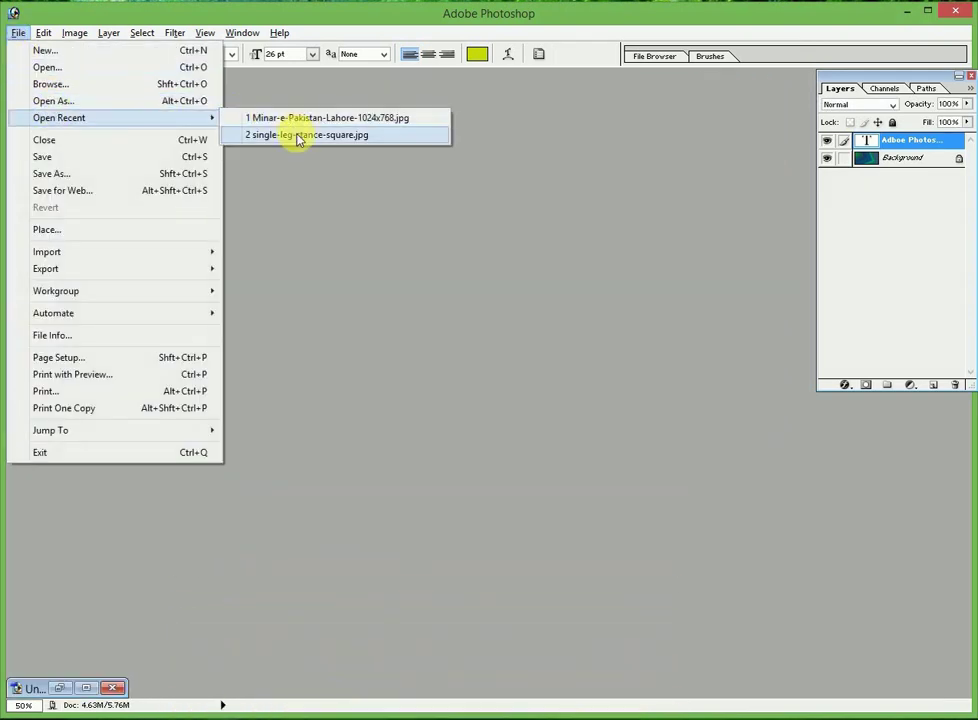
Open the recent file single-leg-stance-square.jpg and move its window right and down.
left_click(294, 135)
left_click_drag(246, 97, 462, 127)
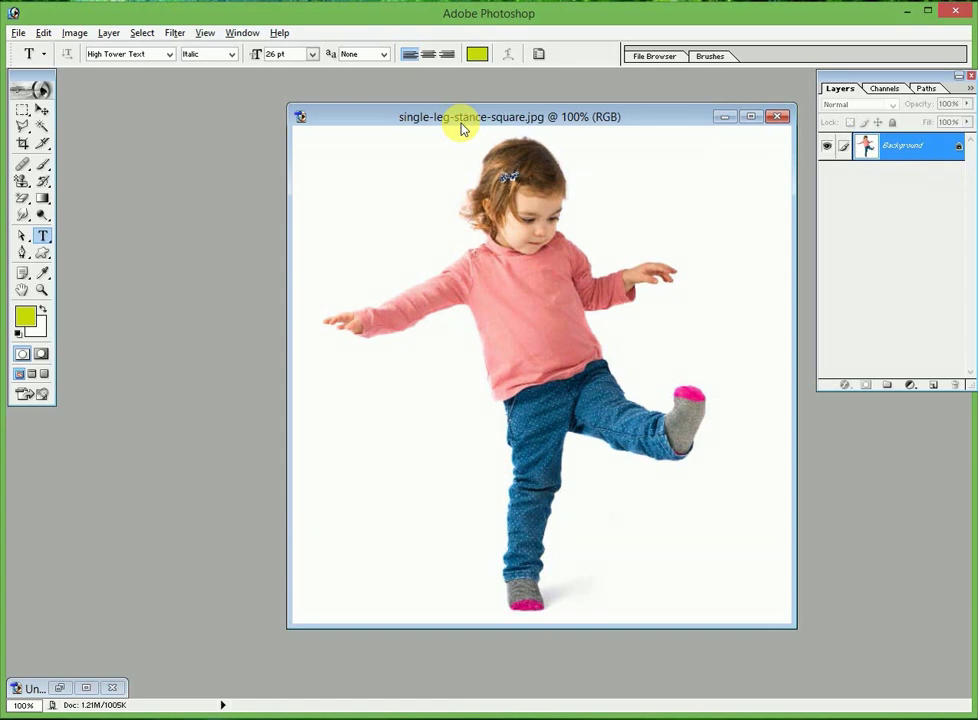
Magic Wand-select the white background around the girl, then bring up the foreground Color Picker.
left_click(42, 126)
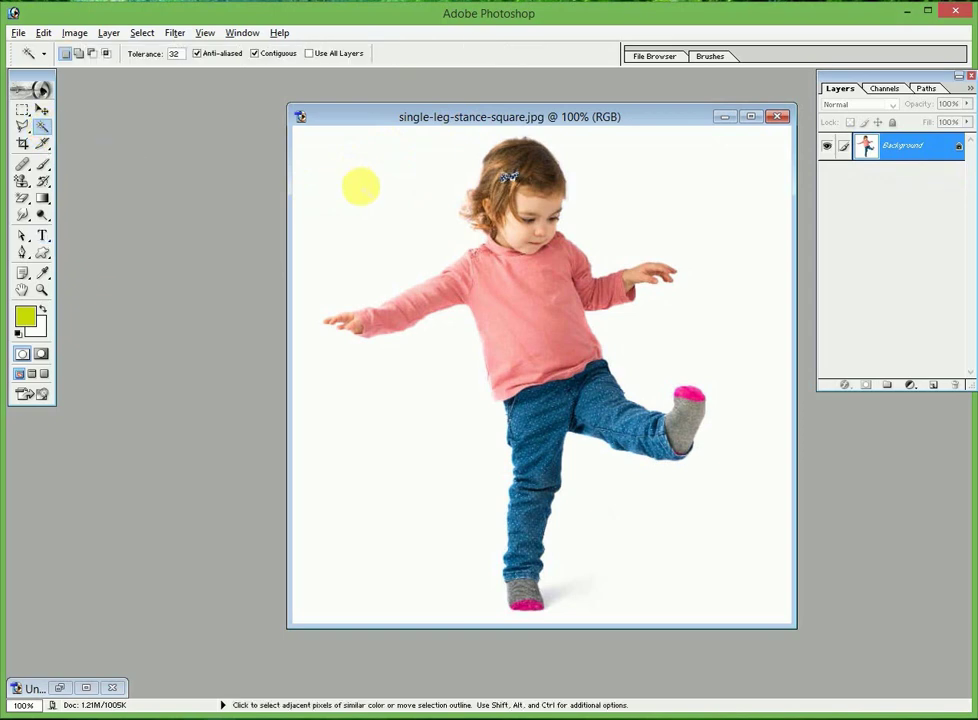
left_click(361, 187)
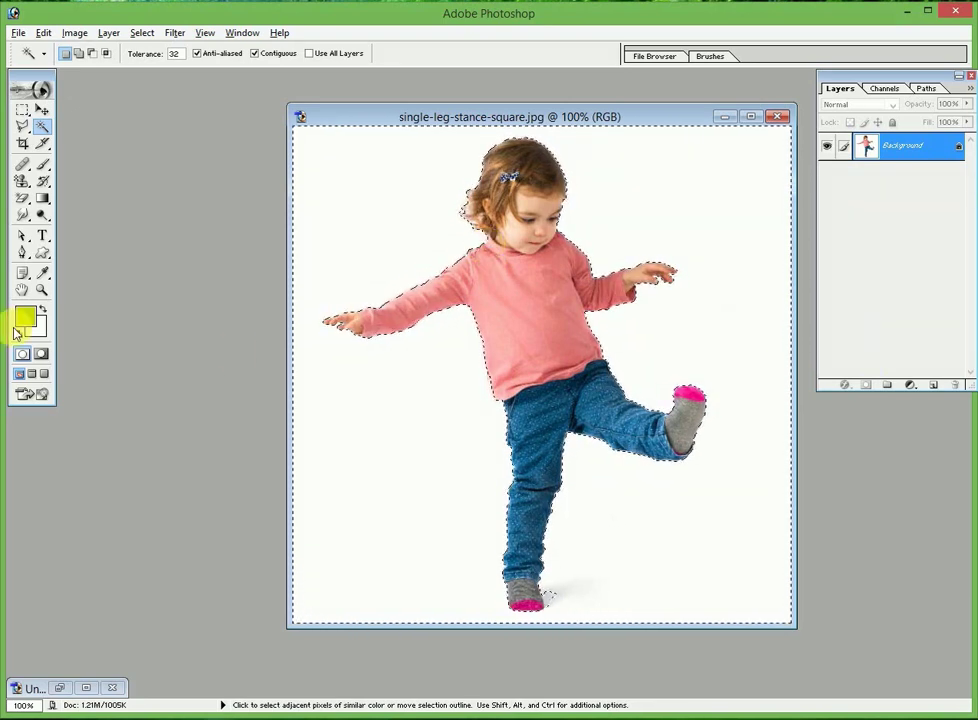
left_click(24, 318)
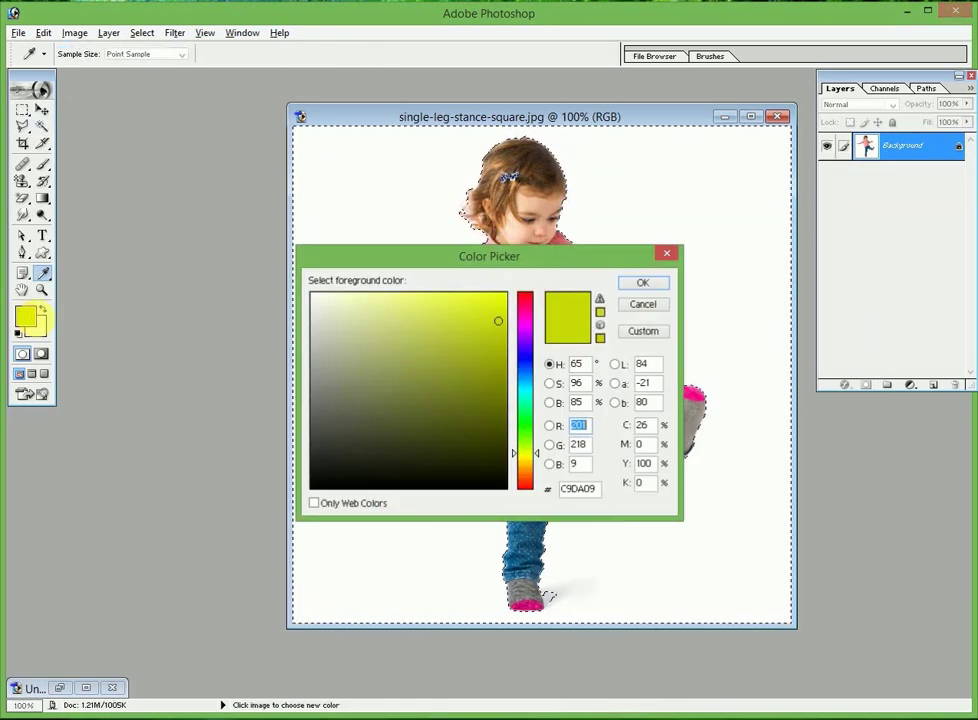
Set the foreground colour to bright green in the Color Picker.
left_click(520, 370)
left_click(520, 412)
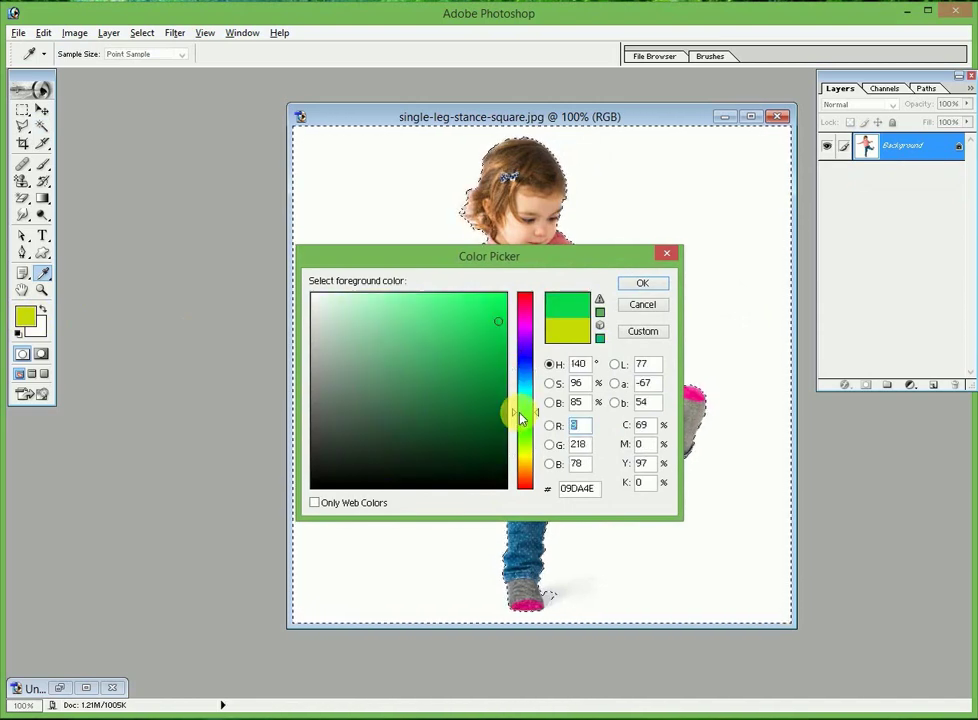
left_click(640, 286)
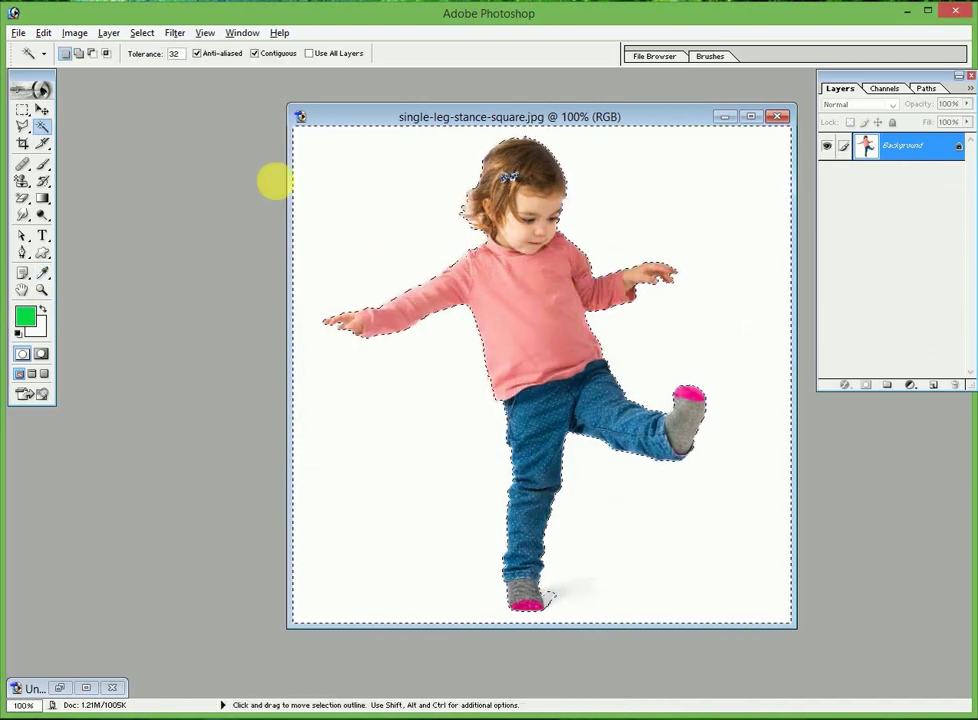
Paint the selected background solid green with the Brush tool.
left_click(43, 164)
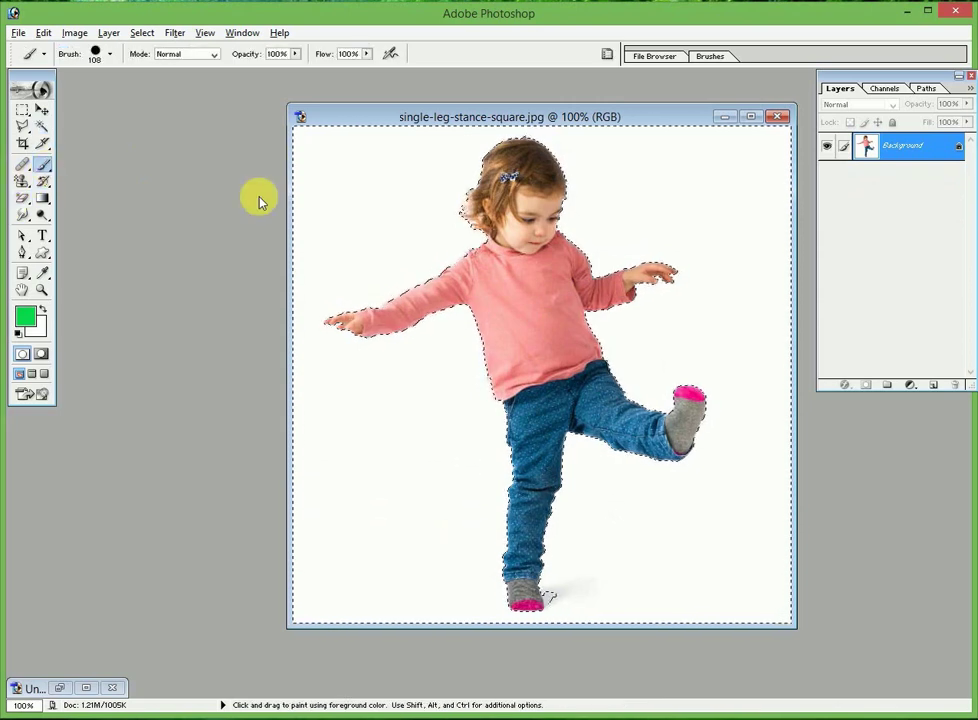
left_click(333, 167)
mouse_move(333, 167)
left_mouse_down()
mouse_move(318, 205)
mouse_move(330, 505)
mouse_move(467, 535)
mouse_move(560, 600)
mouse_move(655, 563)
mouse_move(565, 430)
mouse_move(617, 508)
left_mouse_up()
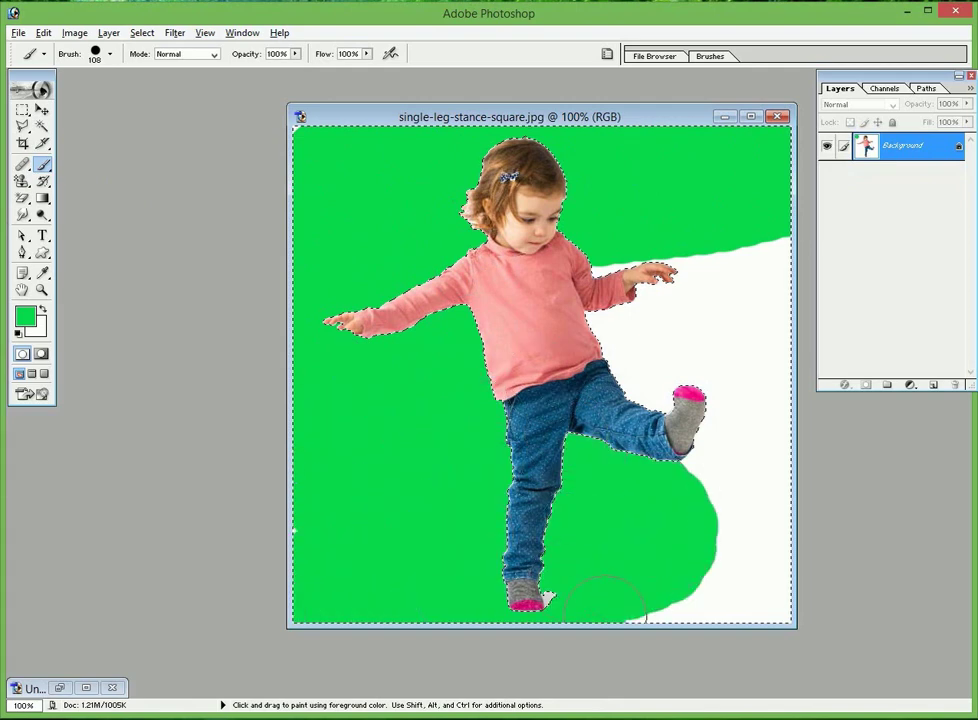
mouse_move(606, 596)
left_mouse_down()
mouse_move(753, 491)
mouse_move(760, 350)
mouse_move(731, 437)
mouse_move(641, 456)
mouse_move(680, 335)
mouse_move(740, 300)
mouse_move(755, 235)
mouse_move(735, 268)
left_mouse_up()
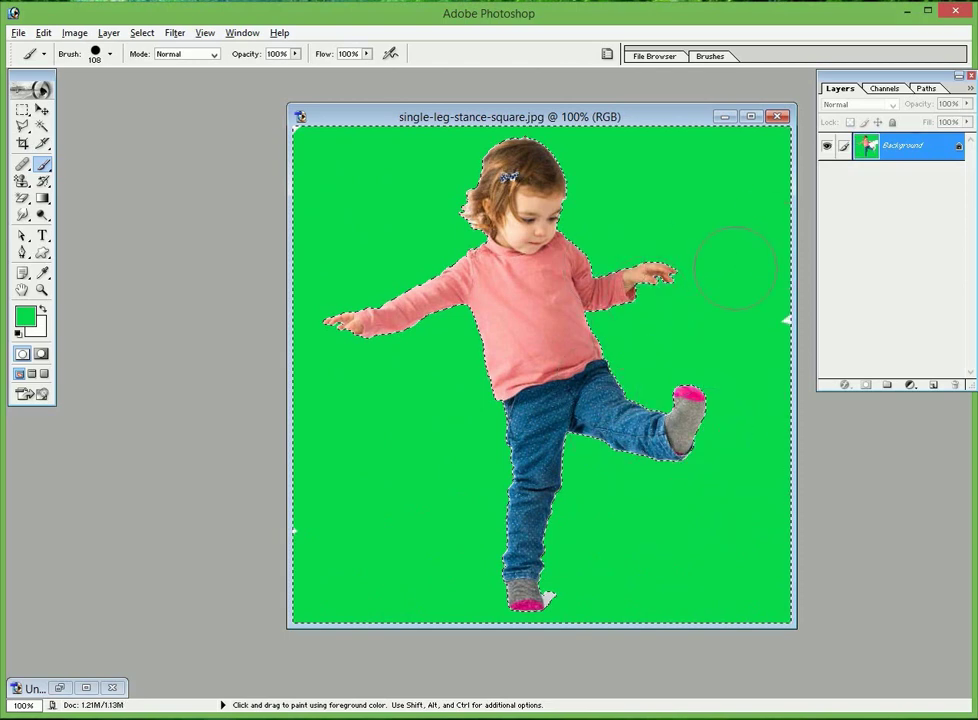
left_click_drag(287, 461, 296, 461)
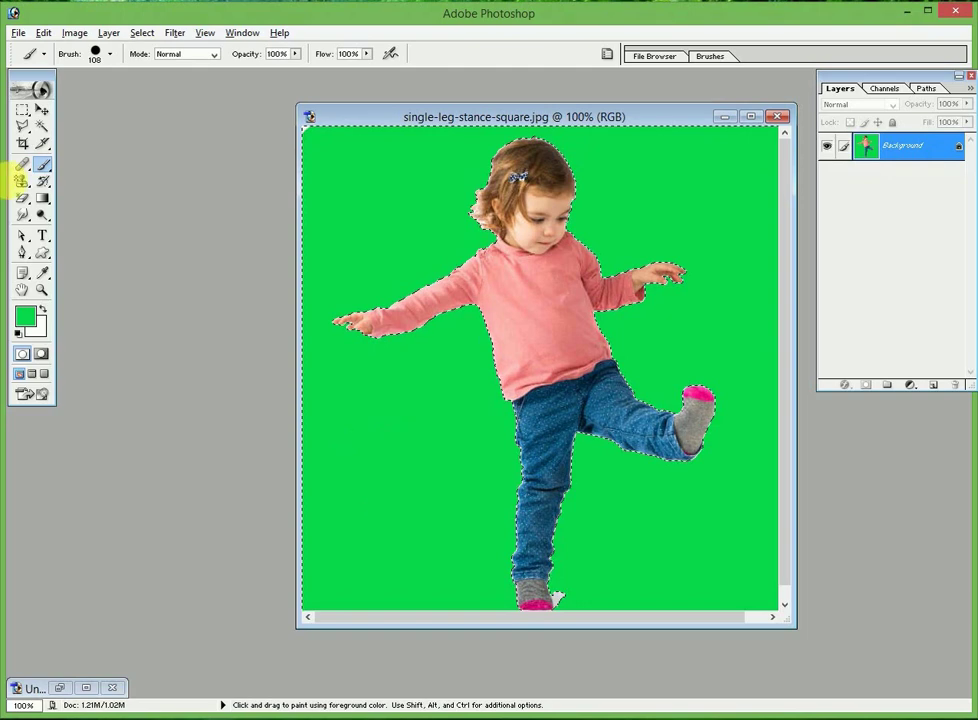
left_click(22, 198)
Erase the green background back to white with the Eraser Tool.
left_click(82, 198)
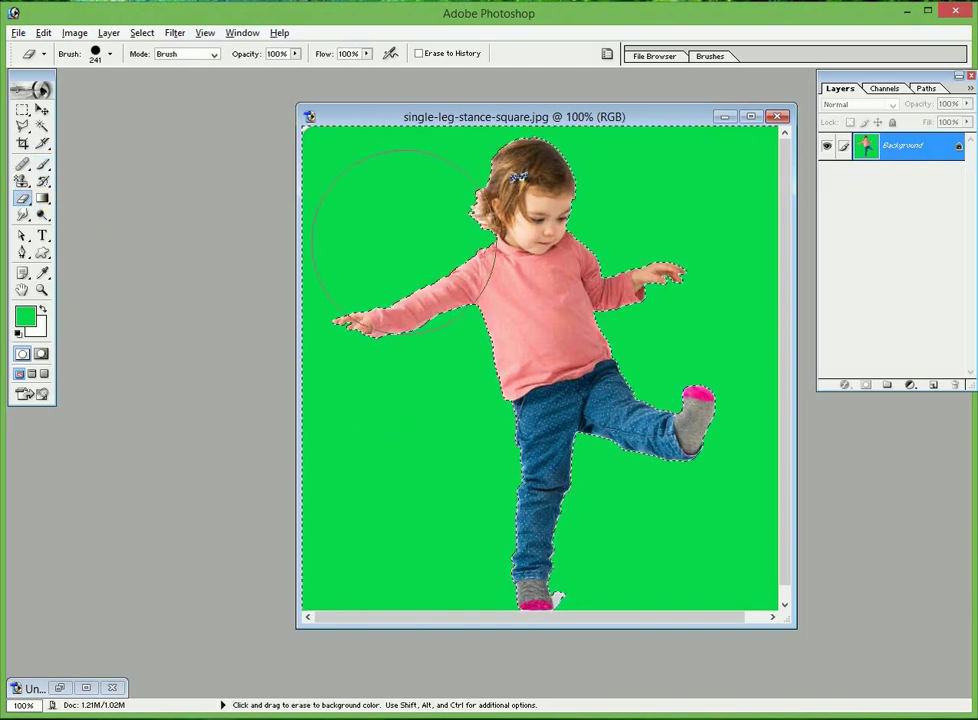
mouse_move(330, 175)
left_mouse_down()
mouse_move(790, 132)
mouse_move(740, 590)
left_mouse_up()
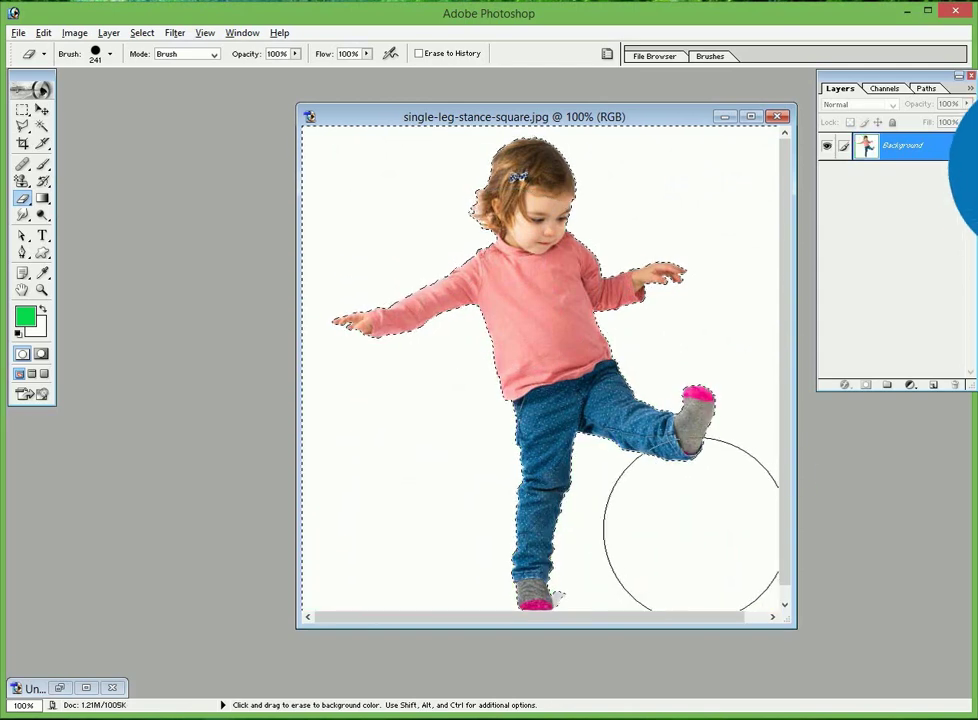
left_click_drag(781, 624, 858, 684)
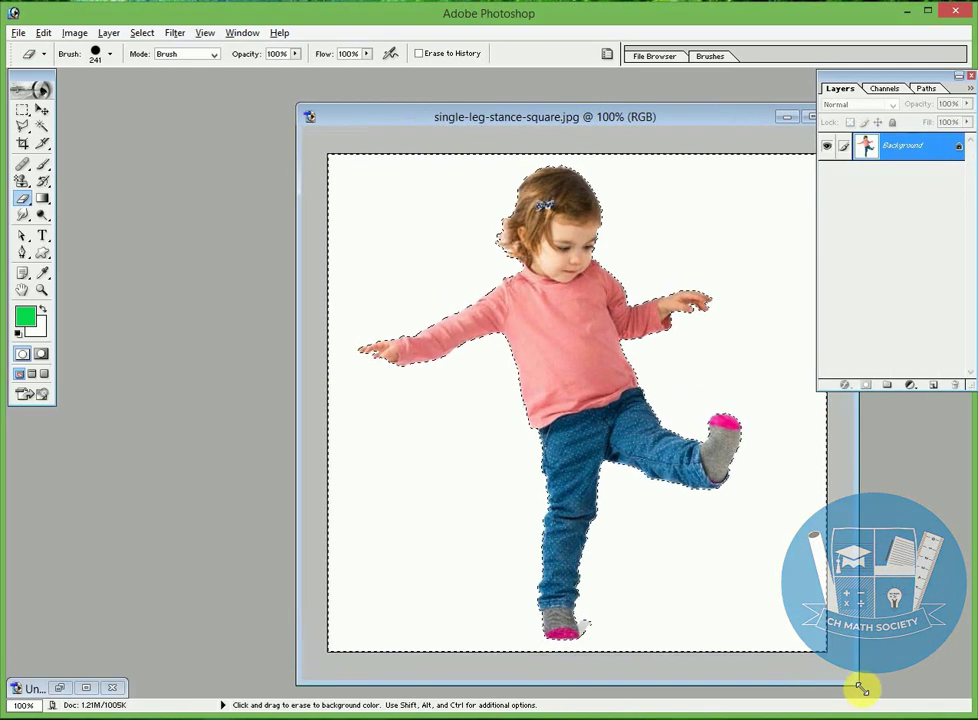
Erase the photo's top-left background to transparency with the Background Eraser Tool.
left_click_drag(589, 113, 500, 96)
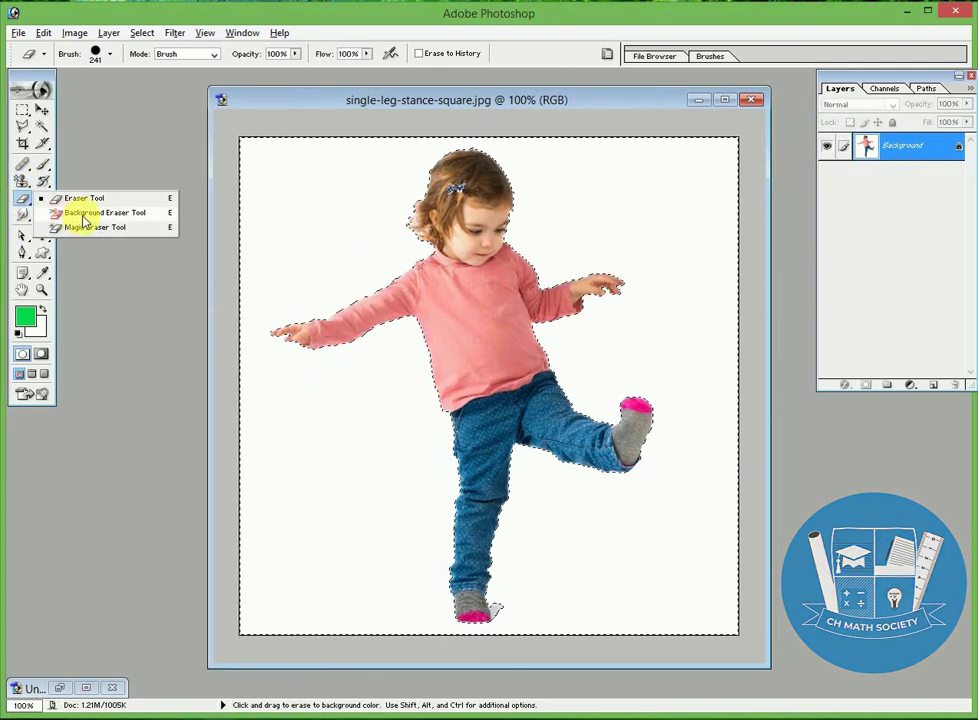
left_click_drag(22, 197, 75, 212)
mouse_move(288, 240)
left_mouse_down()
mouse_move(309, 162)
mouse_move(277, 225)
mouse_move(277, 148)
mouse_move(284, 251)
mouse_move(296, 245)
mouse_move(253, 231)
mouse_move(266, 210)
mouse_move(347, 255)
mouse_move(233, 192)
mouse_move(397, 212)
mouse_move(421, 192)
mouse_move(259, 160)
mouse_move(447, 157)
mouse_move(338, 148)
mouse_move(268, 164)
mouse_move(256, 214)
left_mouse_up()
Clear all remaining white around the girl to transparency with the Magic Eraser Tool.
key("ctrl")
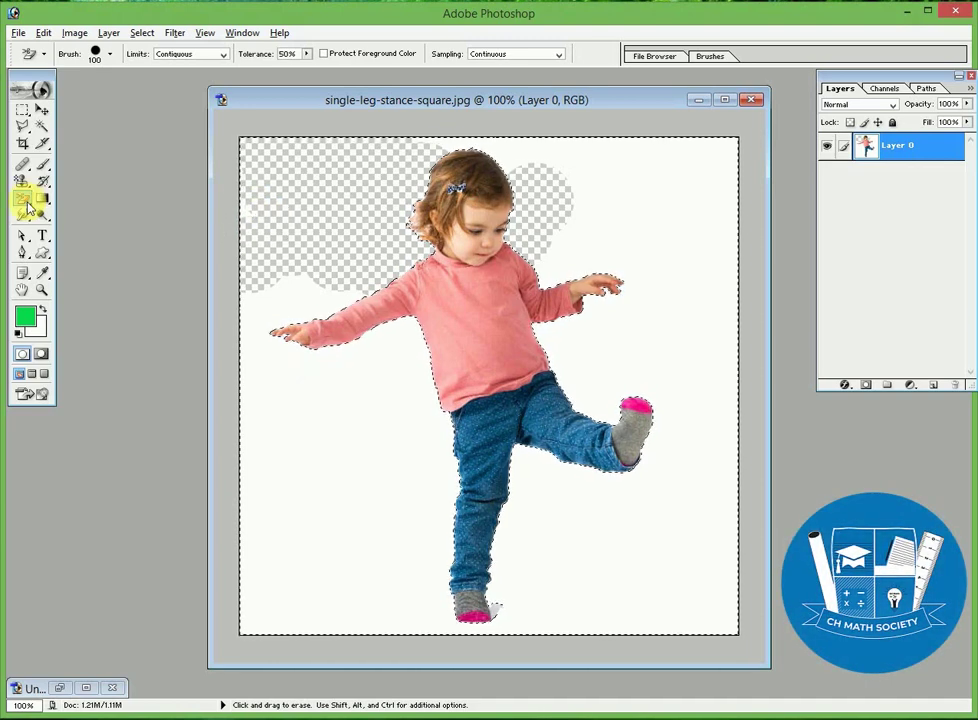
left_click_drag(22, 199, 77, 233)
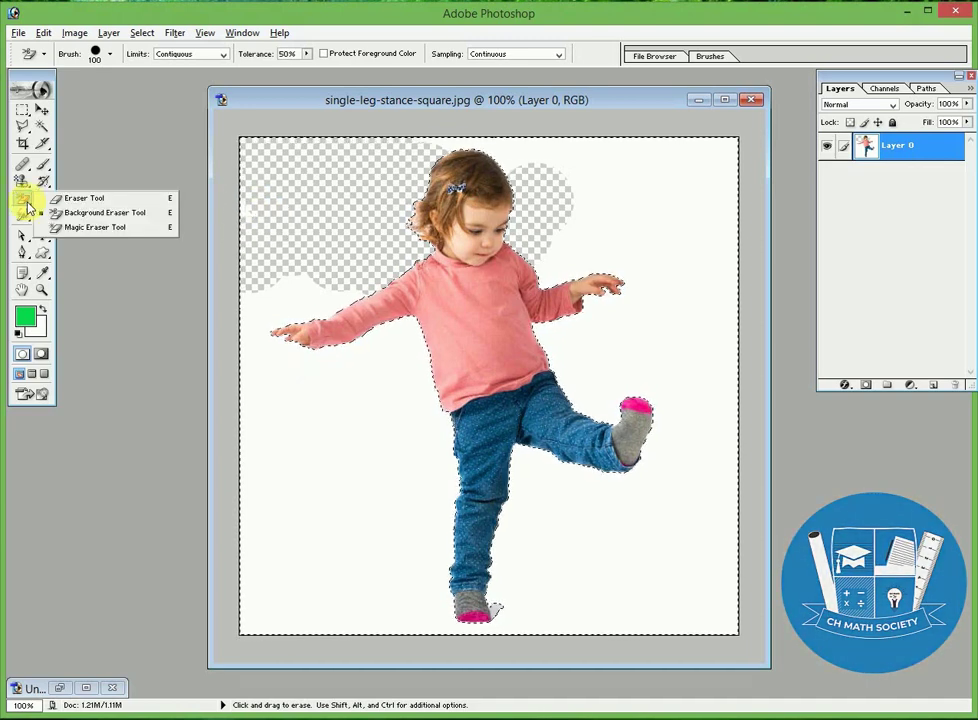
left_click(75, 228)
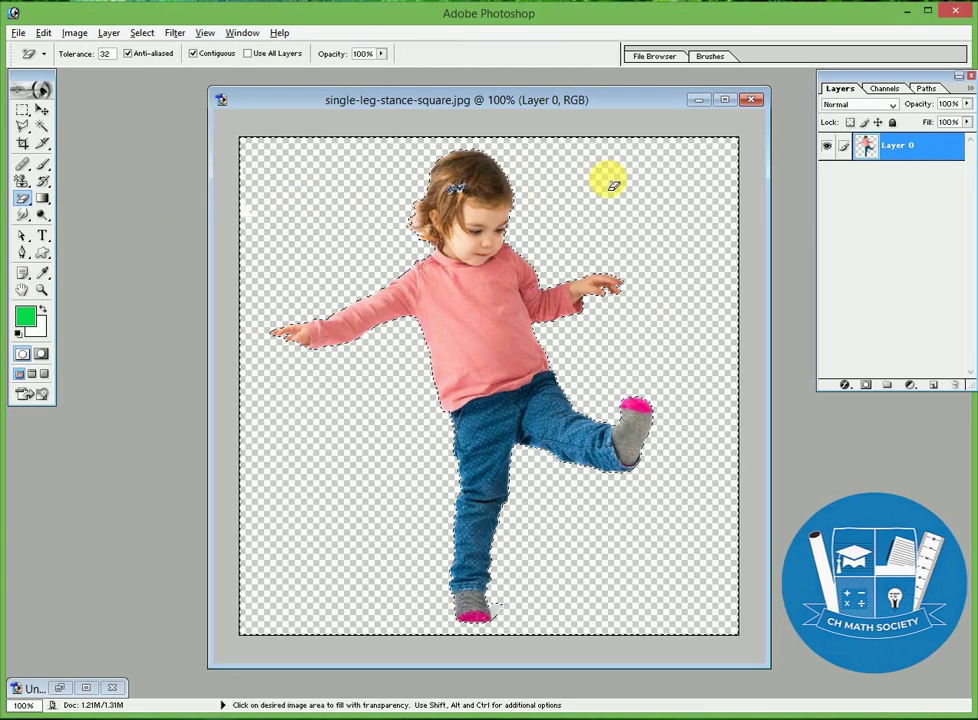
key("ctrl+z")
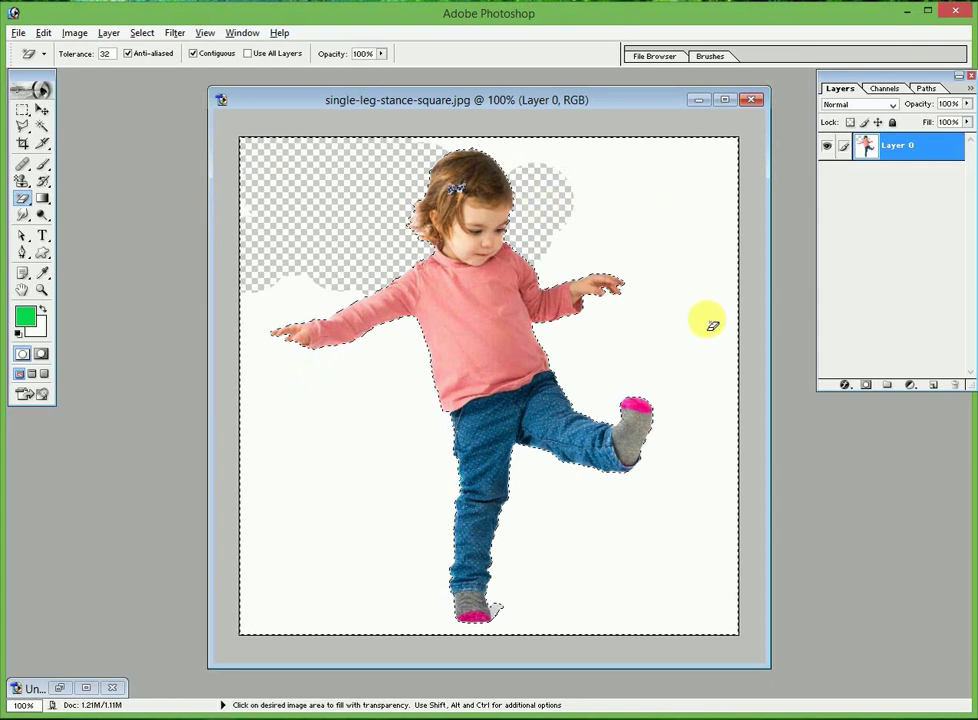
left_click(697, 190)
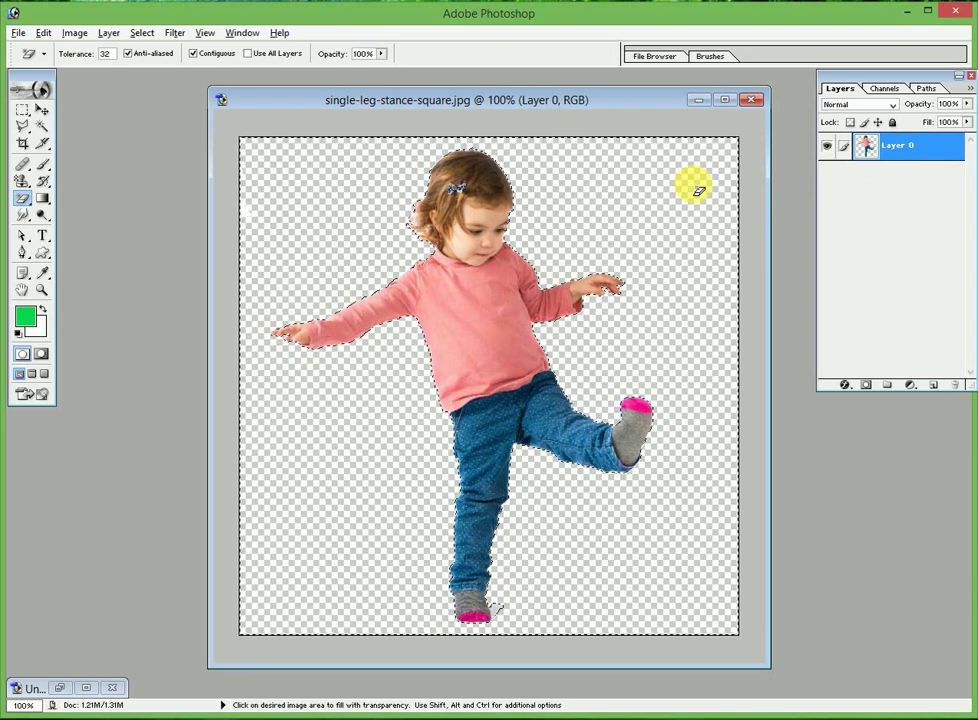
left_click_drag(505, 100, 593, 78)
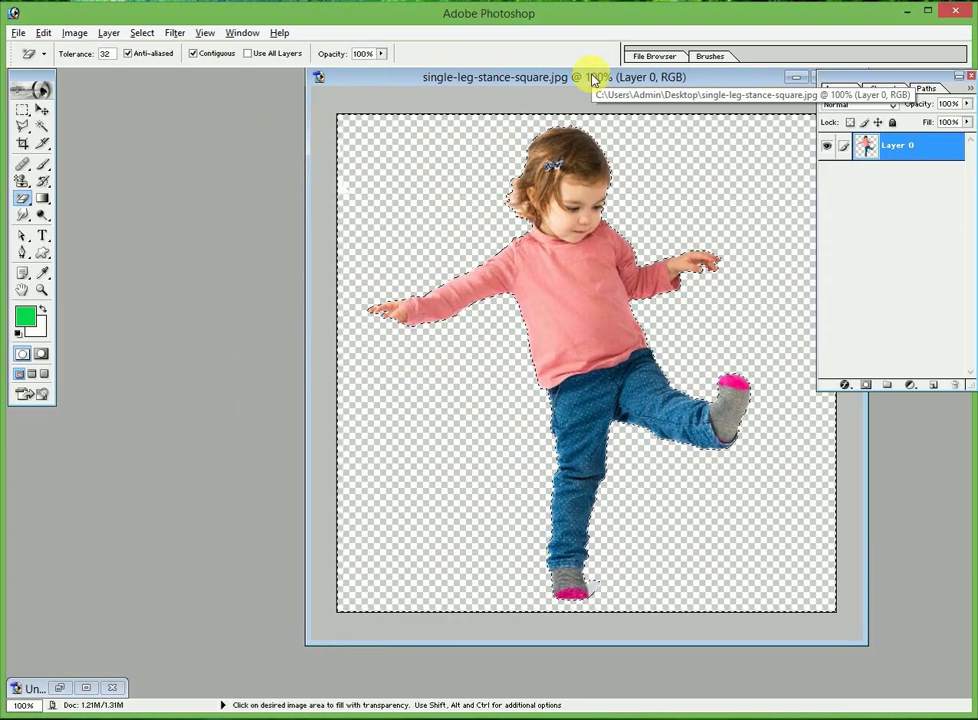
Open the recent photo Minar-e-Pakistan-Lahore-1024x768.jpg.
left_click(19, 36)
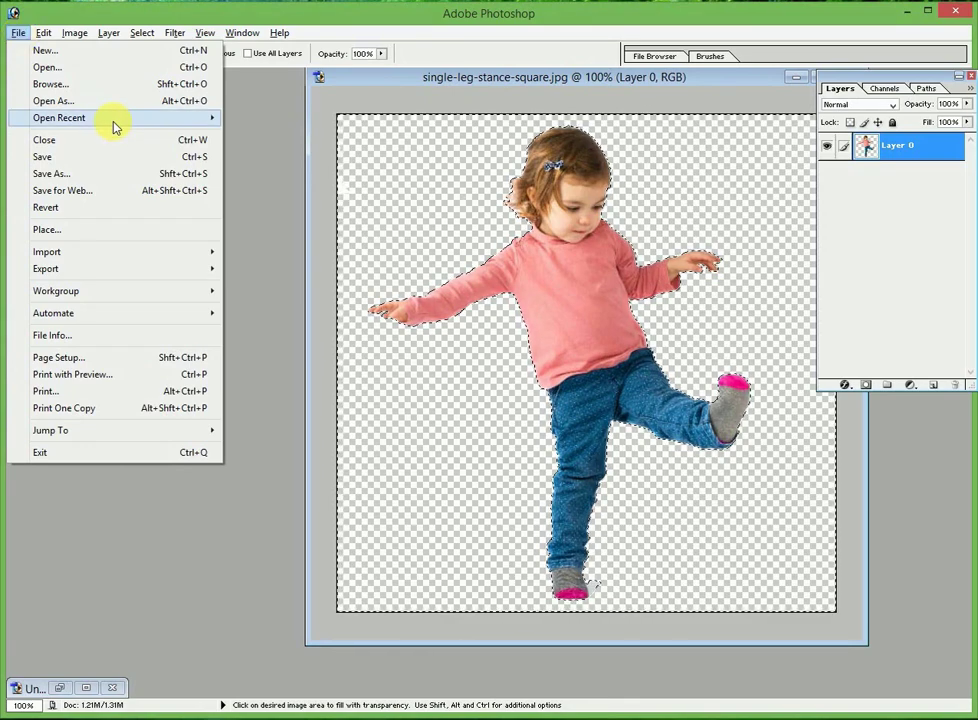
mouse_move(59, 118)
left_click(278, 134)
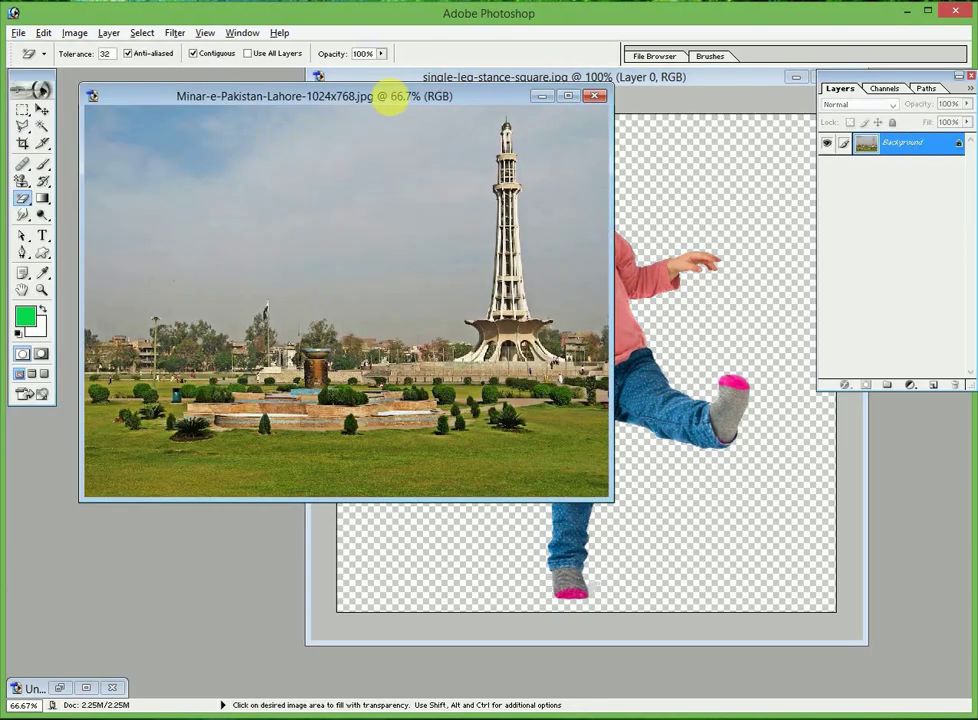
mouse_move(389, 89)
left_mouse_down()
mouse_move(362, 113)
mouse_move(310, 127)
mouse_move(317, 94)
mouse_move(328, 105)
left_mouse_up()
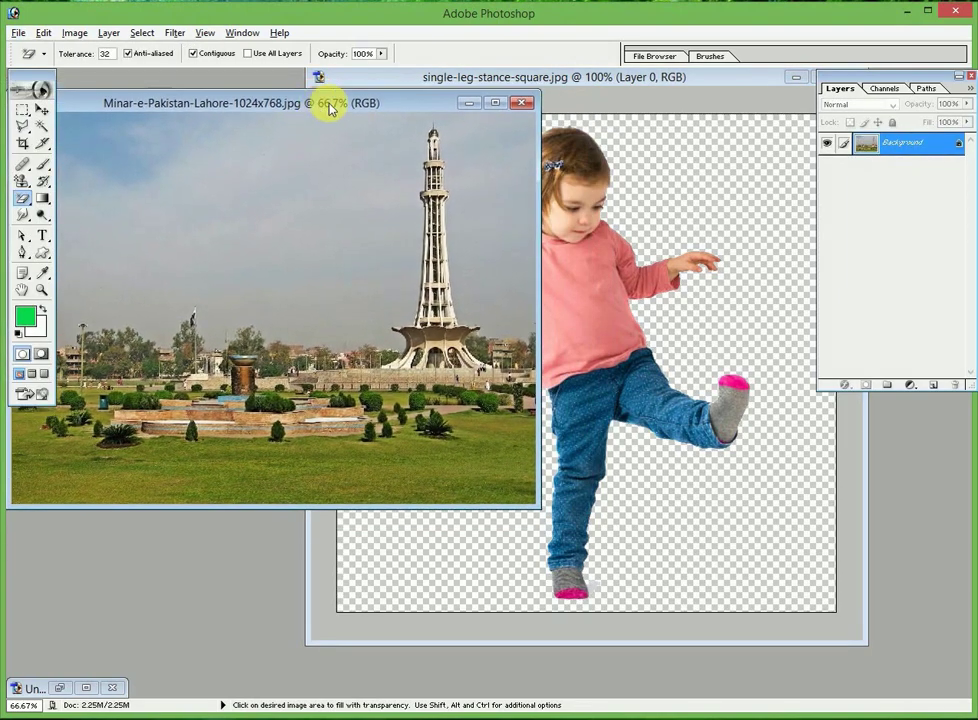
Move the cut-out girl into the Minar photo, then delete that girl layer again.
left_click(505, 84)
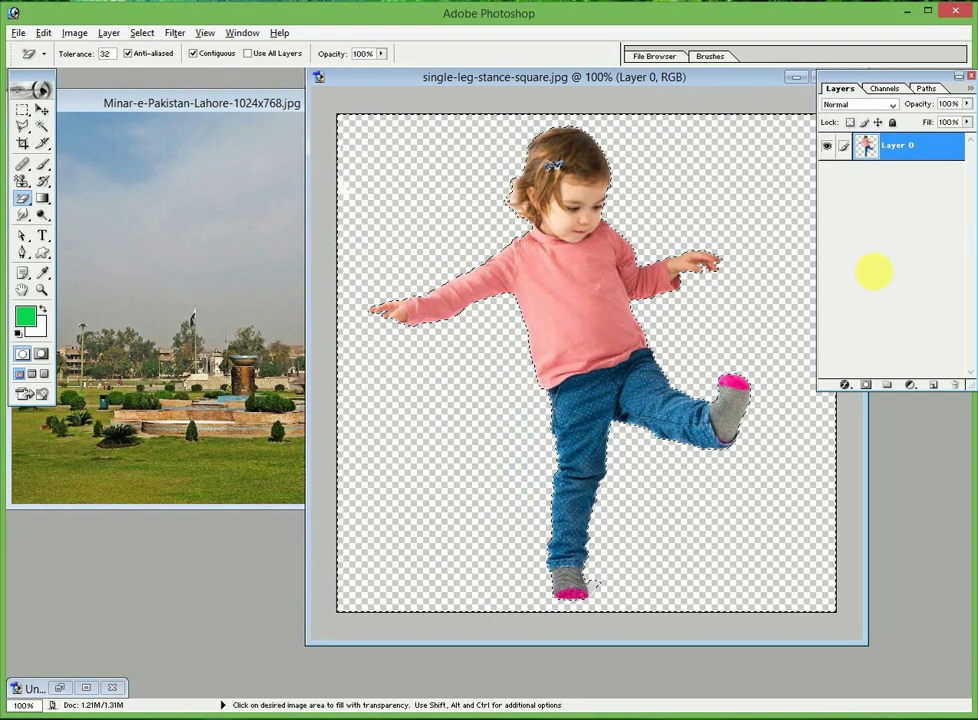
left_click(42, 109)
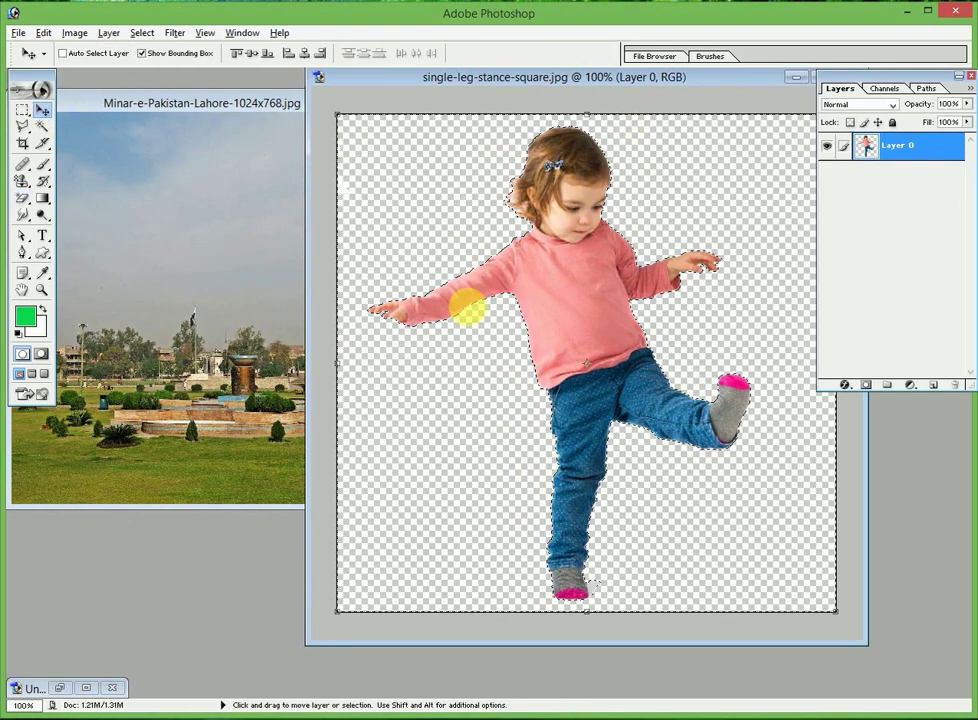
mouse_move(585, 279)
left_mouse_down()
mouse_move(545, 304)
mouse_move(207, 338)
left_mouse_up()
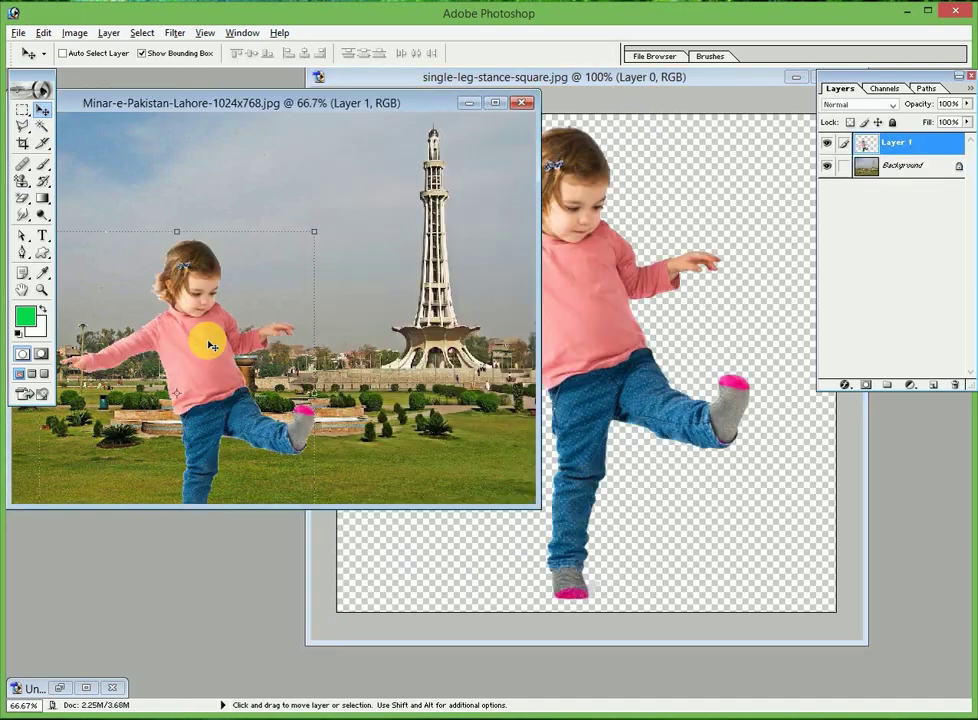
mouse_move(265, 105)
left_mouse_down()
mouse_move(375, 116)
mouse_move(412, 105)
left_mouse_up()
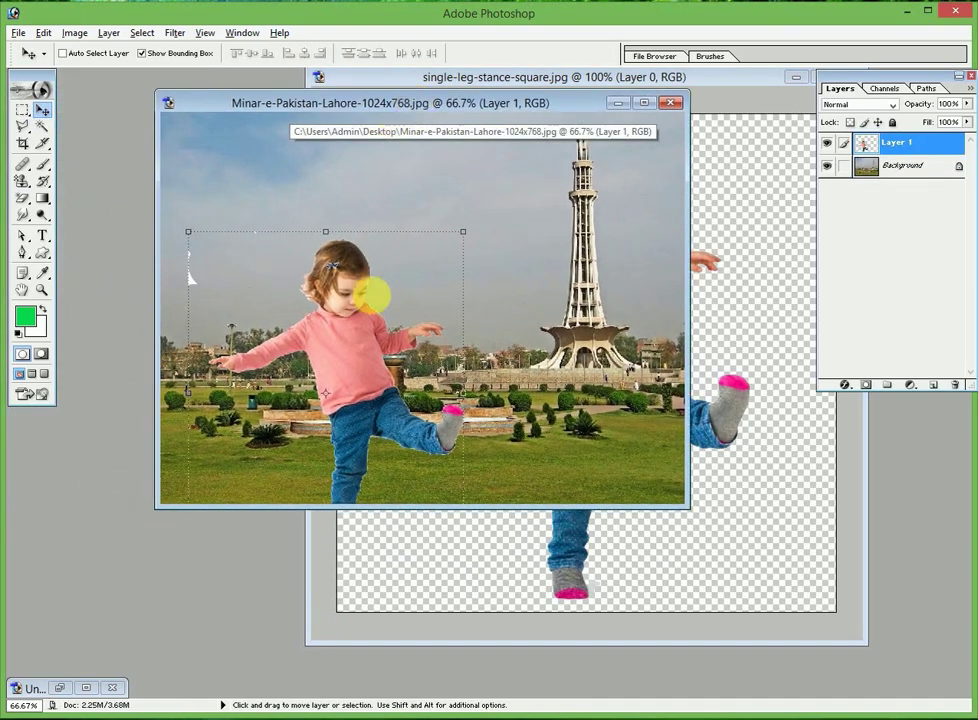
left_click_drag(350, 379, 380, 328)
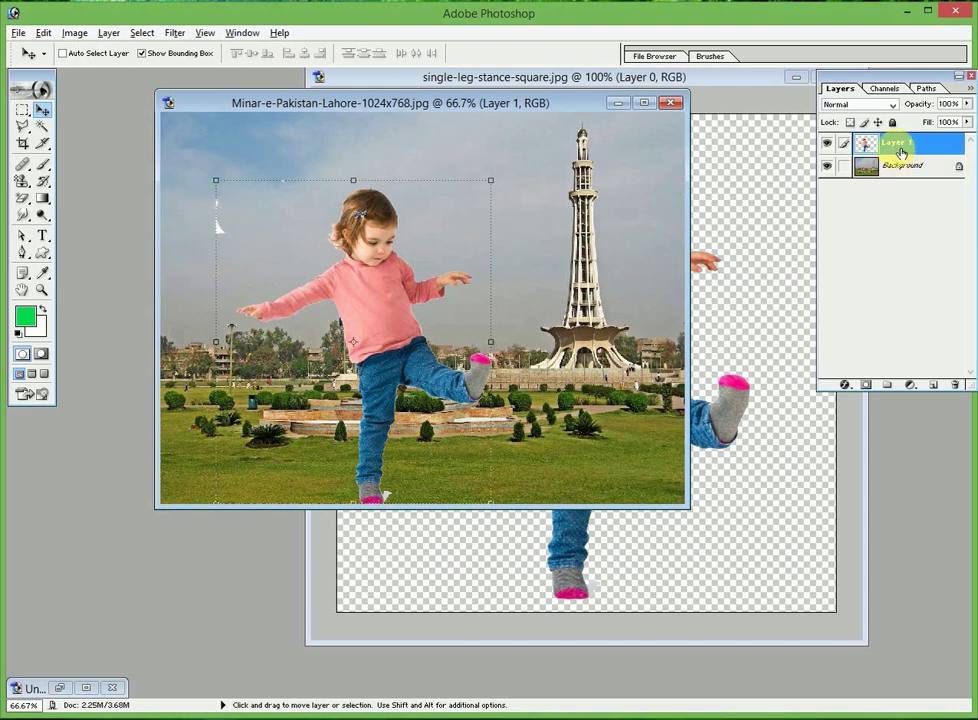
left_click_drag(868, 143, 958, 394)
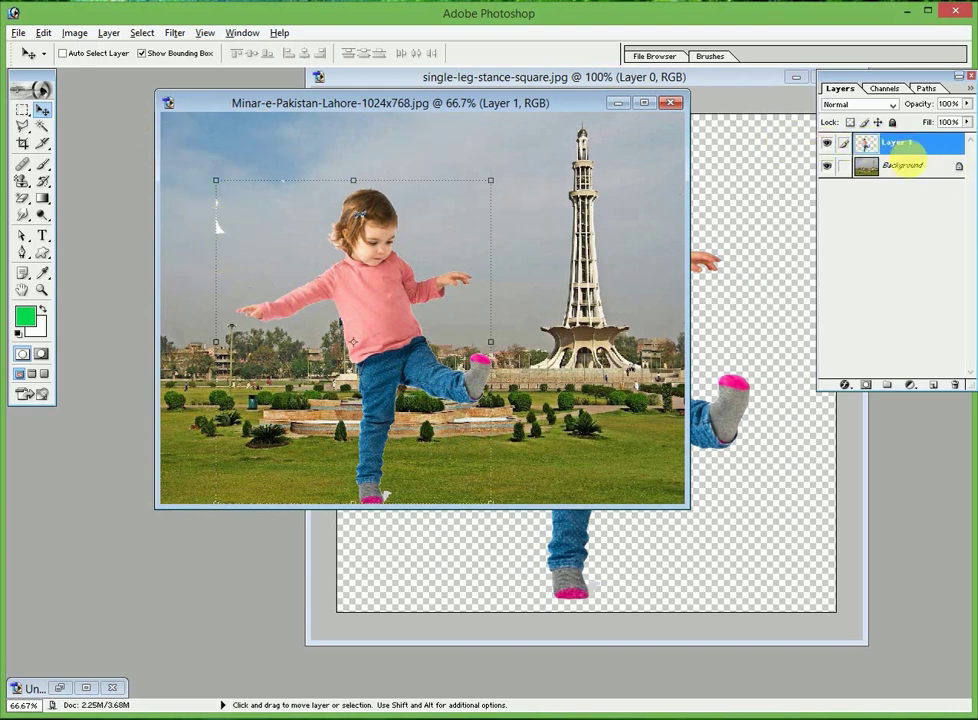
left_click(618, 102)
Nudge the girl down-right, Background Eraser-sample her shirt and jeans colours, then restore the Minar photo.
left_click_drag(533, 266, 556, 286)
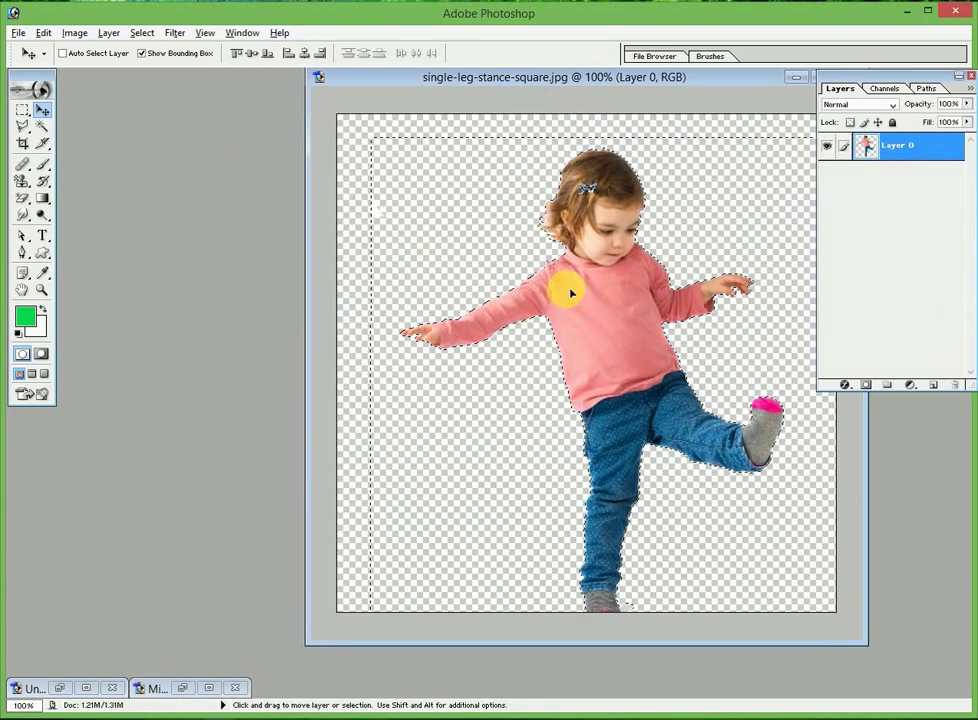
left_click_drag(21, 197, 87, 212)
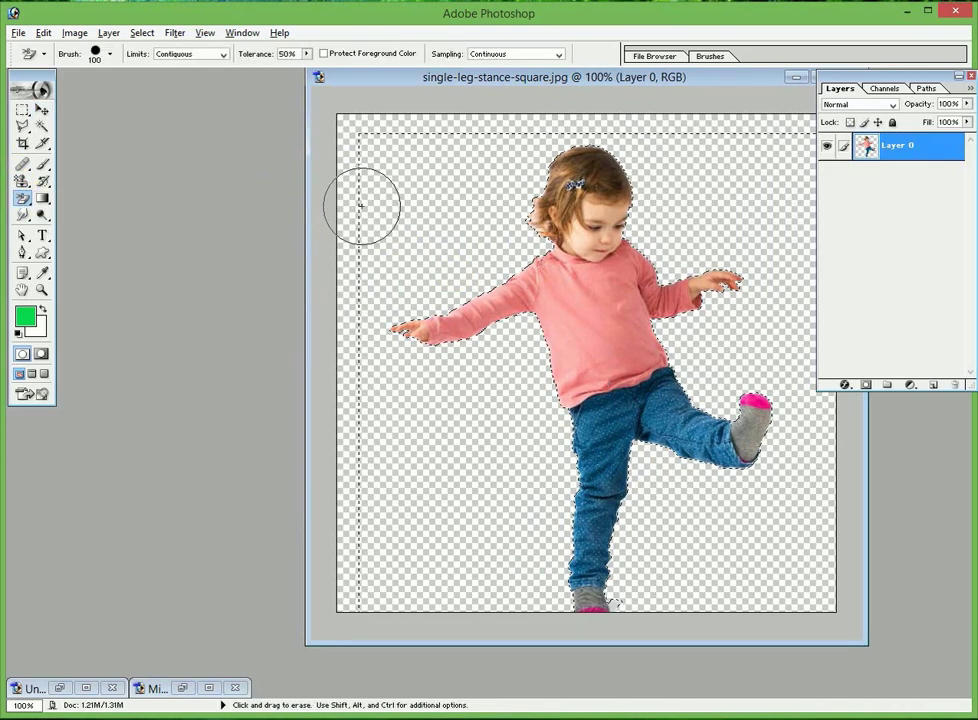
left_click(638, 378, "alt")
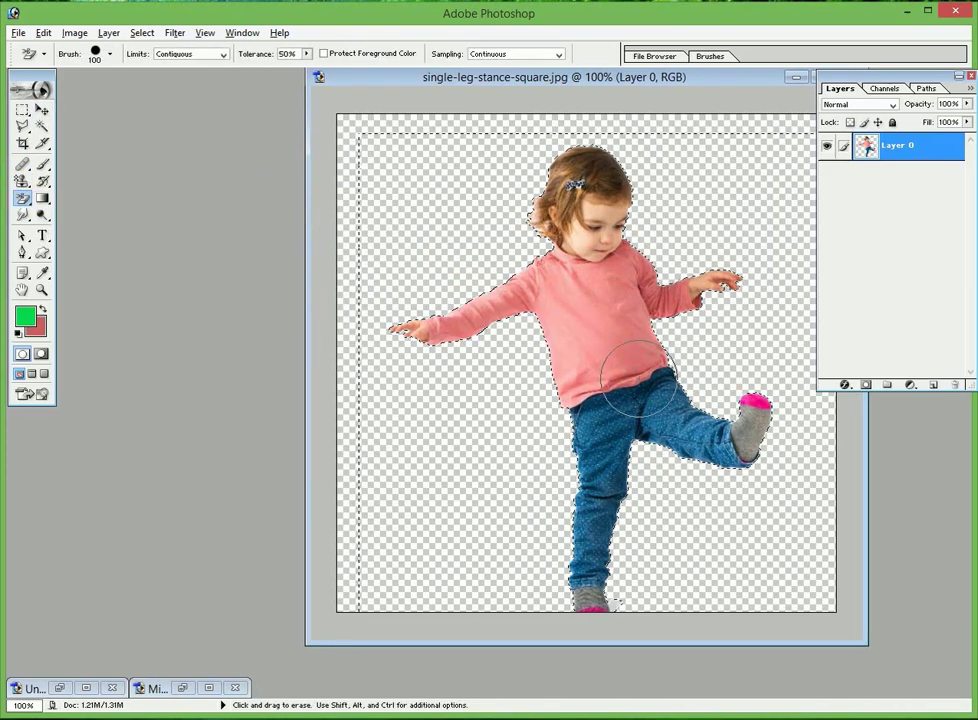
left_click(646, 420, "alt")
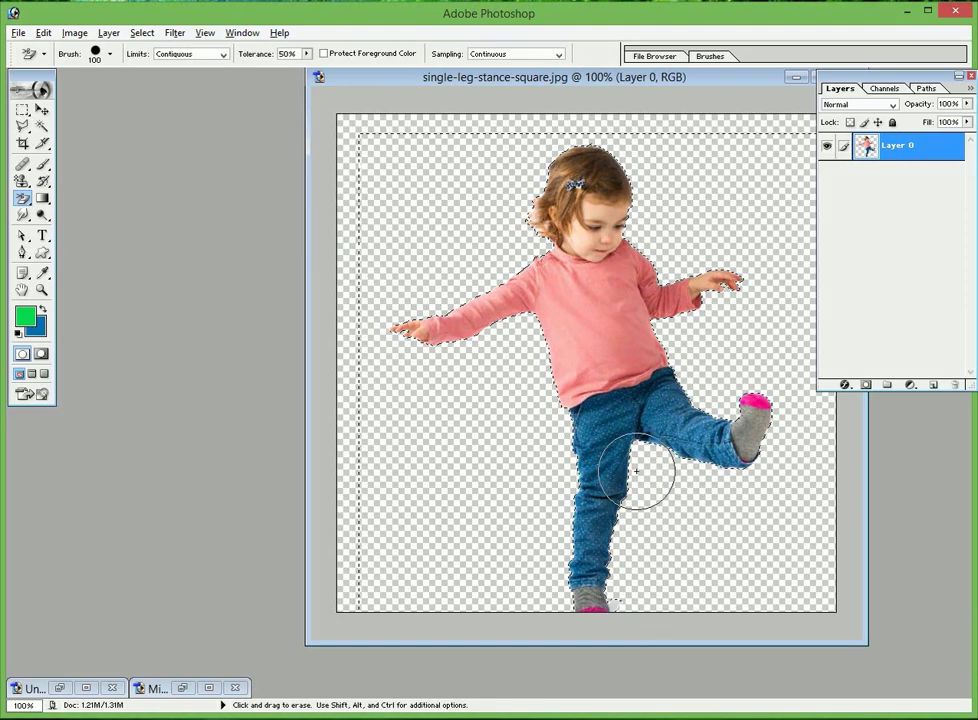
left_click(610, 320, "alt")
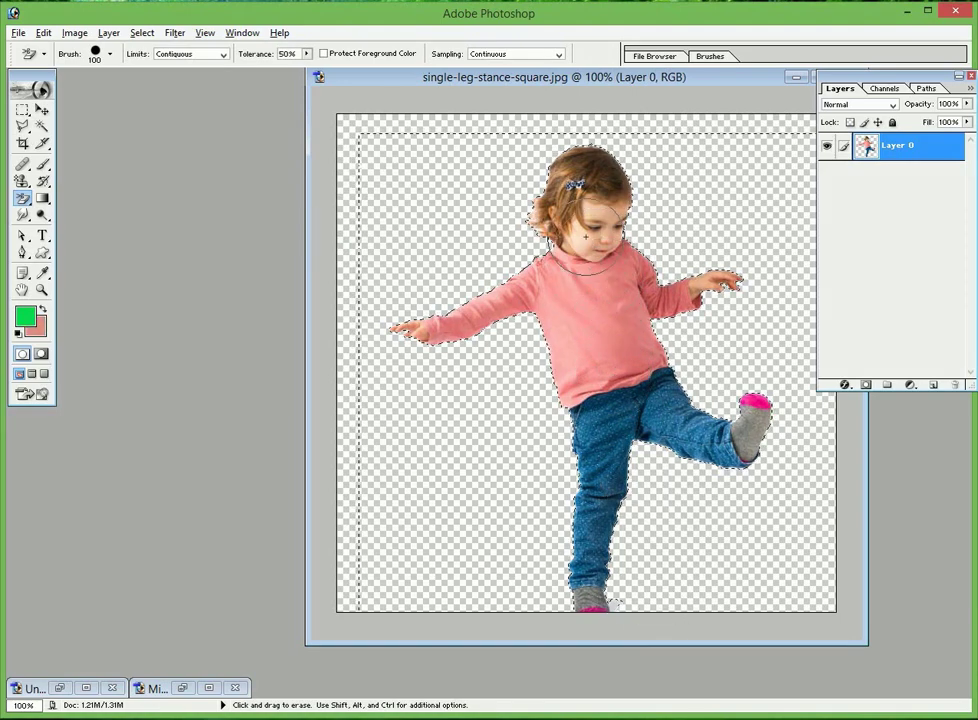
left_click(607, 458, "alt")
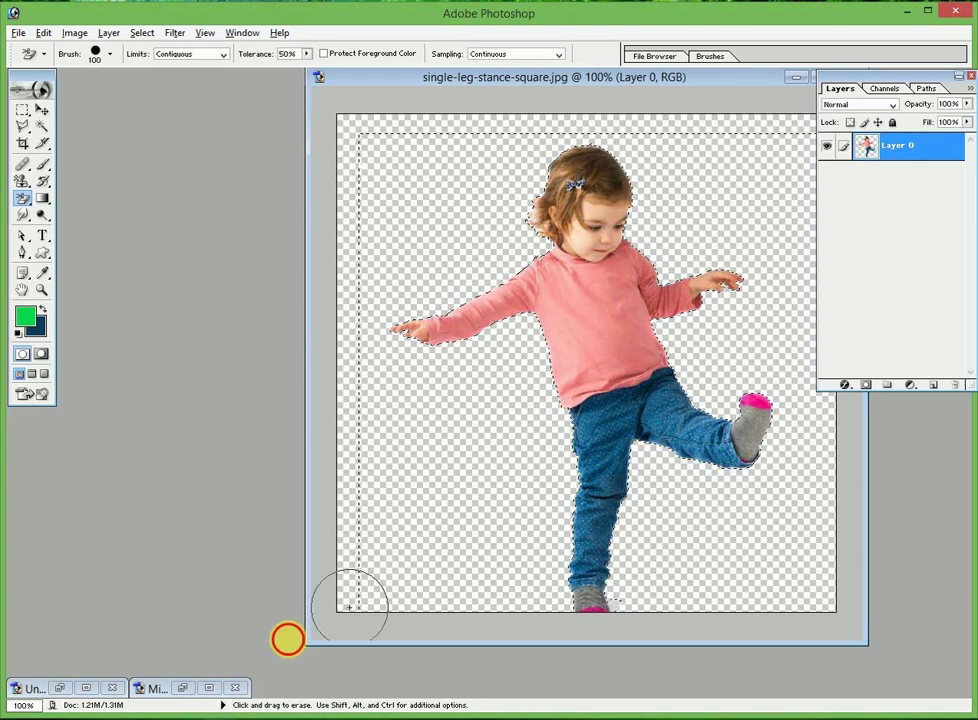
left_click(182, 689)
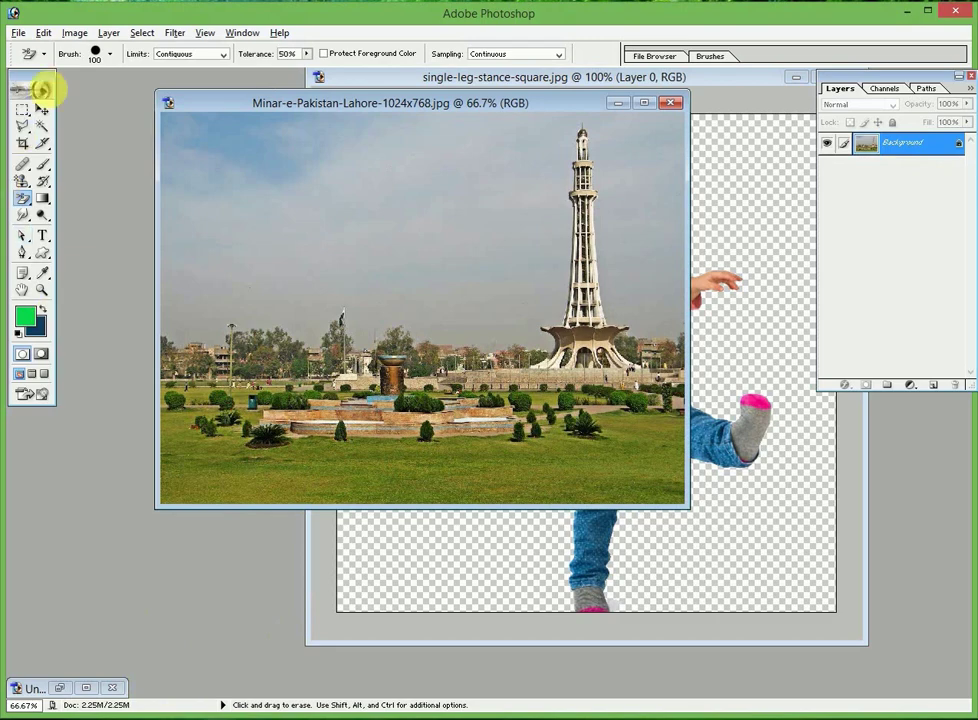
Drag the girl's Layer 0 into the Minar-e-Pakistan photo as new Layer 2.
left_click(42, 109)
left_click(633, 410)
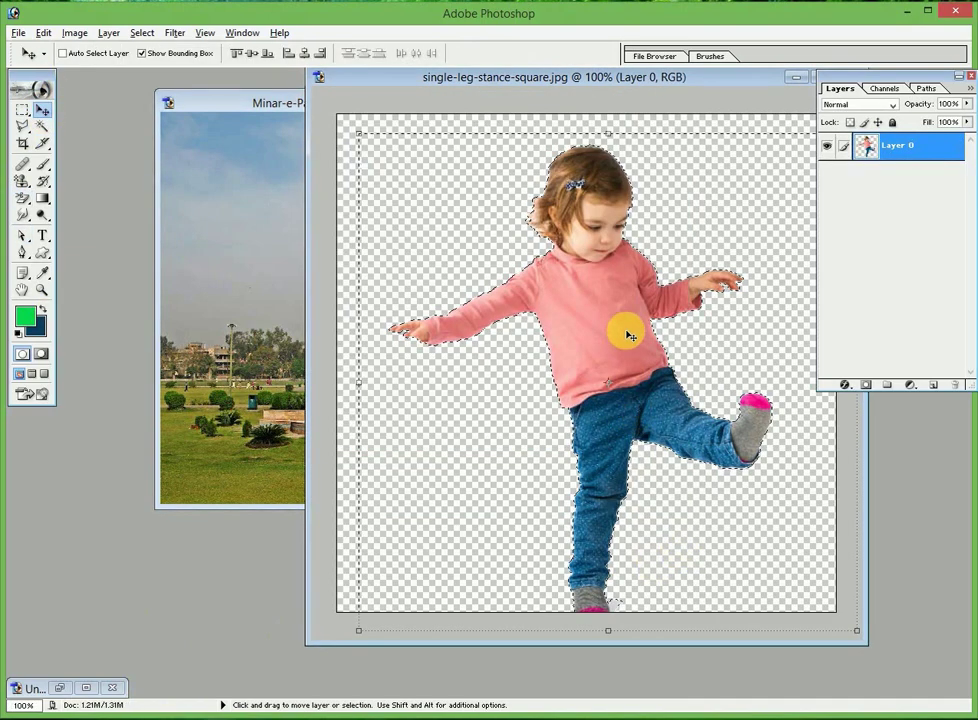
left_click_drag(404, 362, 265, 330)
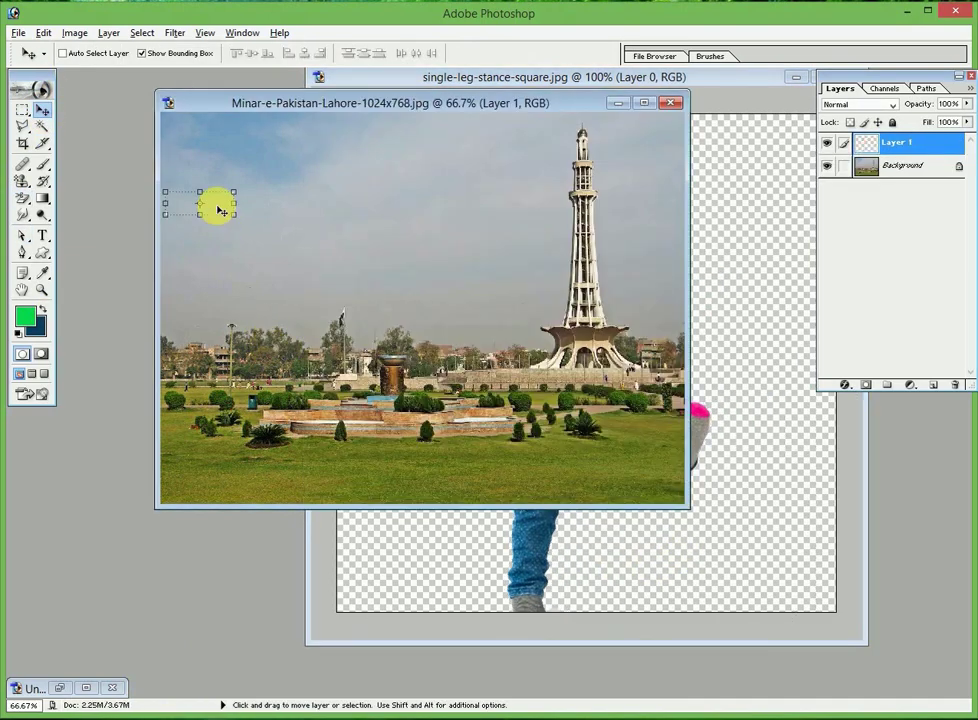
left_click(590, 525)
mouse_move(627, 480)
left_mouse_down()
mouse_move(245, 323)
mouse_move(476, 330)
mouse_move(469, 312)
mouse_move(455, 325)
left_mouse_up()
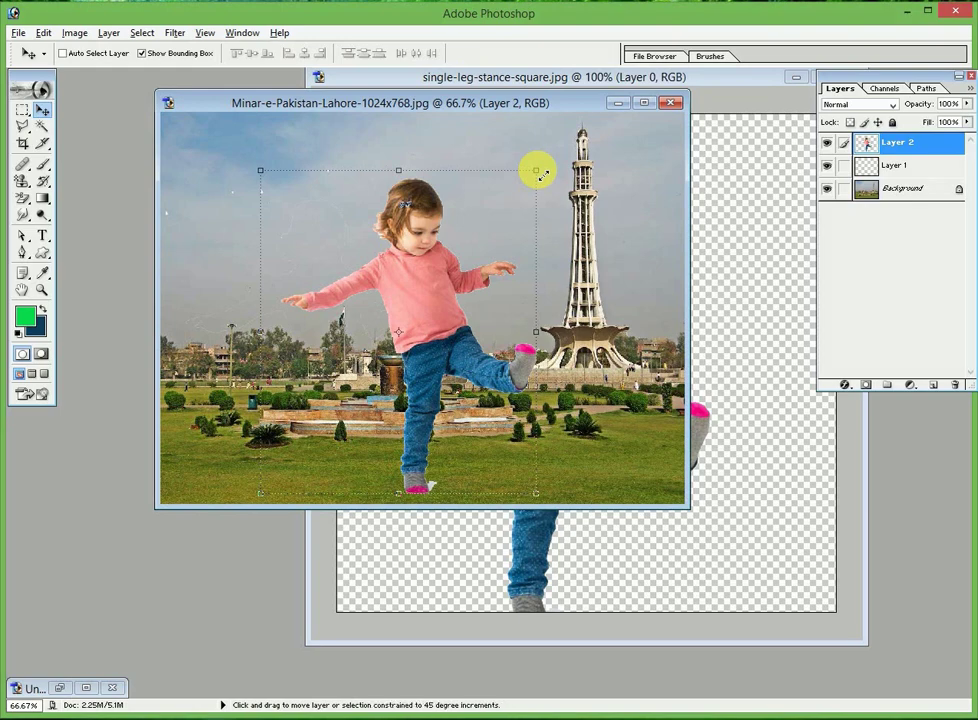
Free Transform the girl to 42.7% and place her on the grass right of the fountain.
left_click(540, 174)
mouse_move(540, 174)
left_mouse_down()
mouse_move(414, 383)
mouse_move(389, 391)
left_mouse_up()
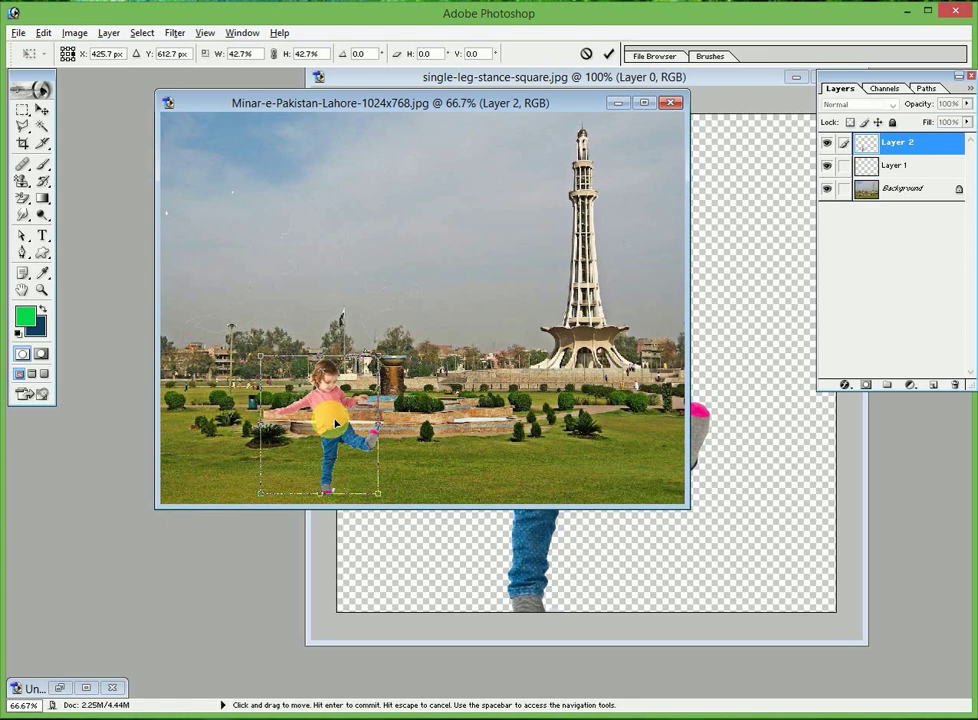
mouse_move(336, 424)
left_mouse_down()
mouse_move(474, 433)
mouse_move(472, 421)
left_mouse_up()
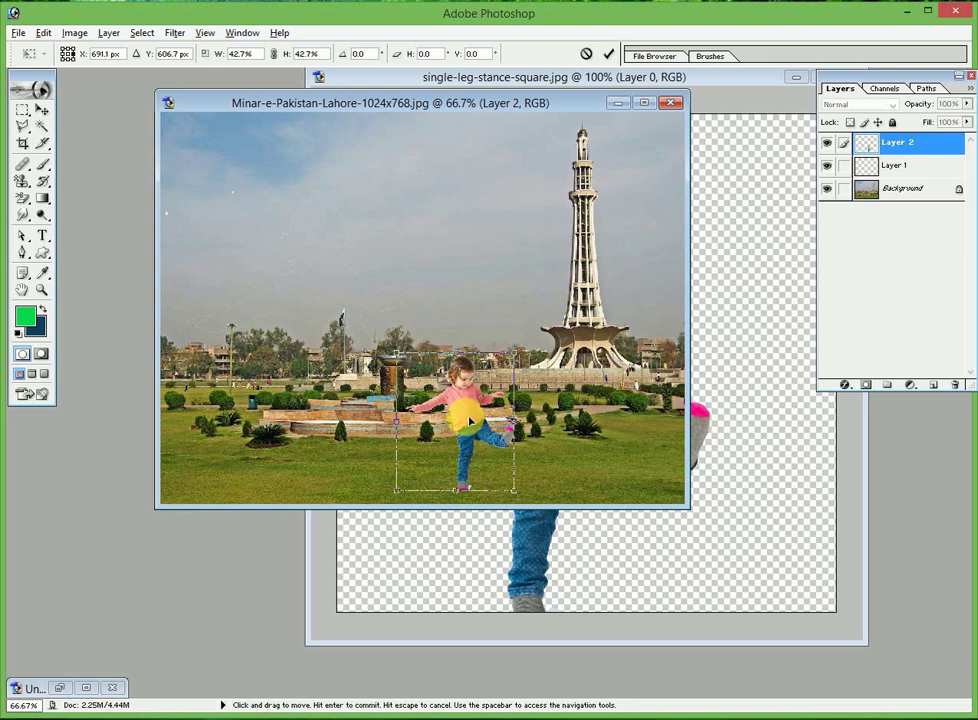
left_click(41, 109)
left_click(446, 285)
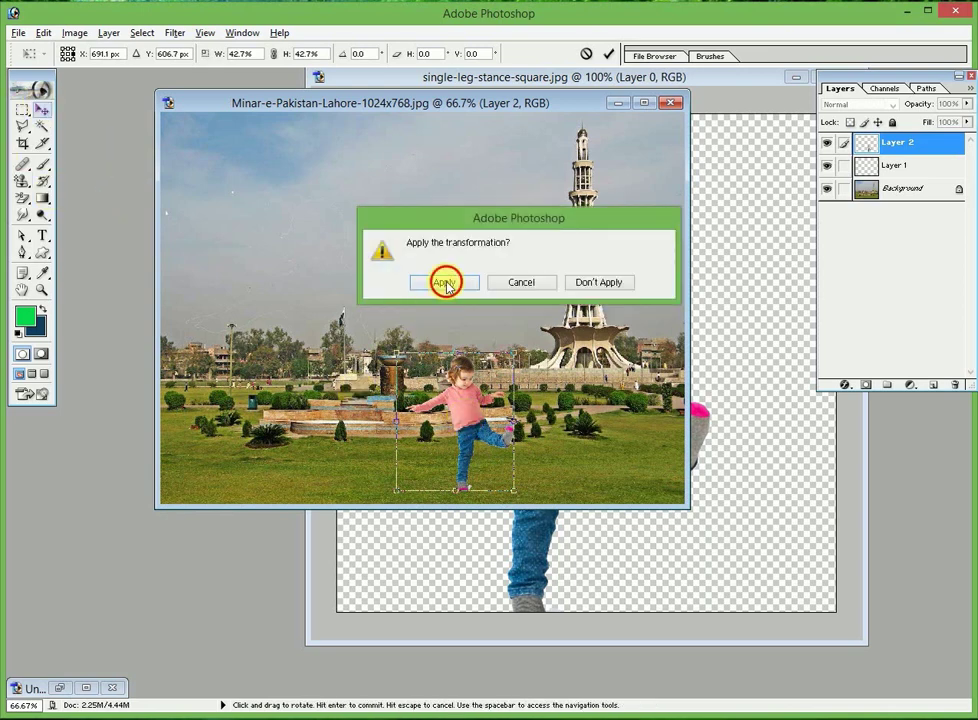
Select the whole canvas and minimize both the Minar and single-leg-stance photos.
key("ctrl+a")
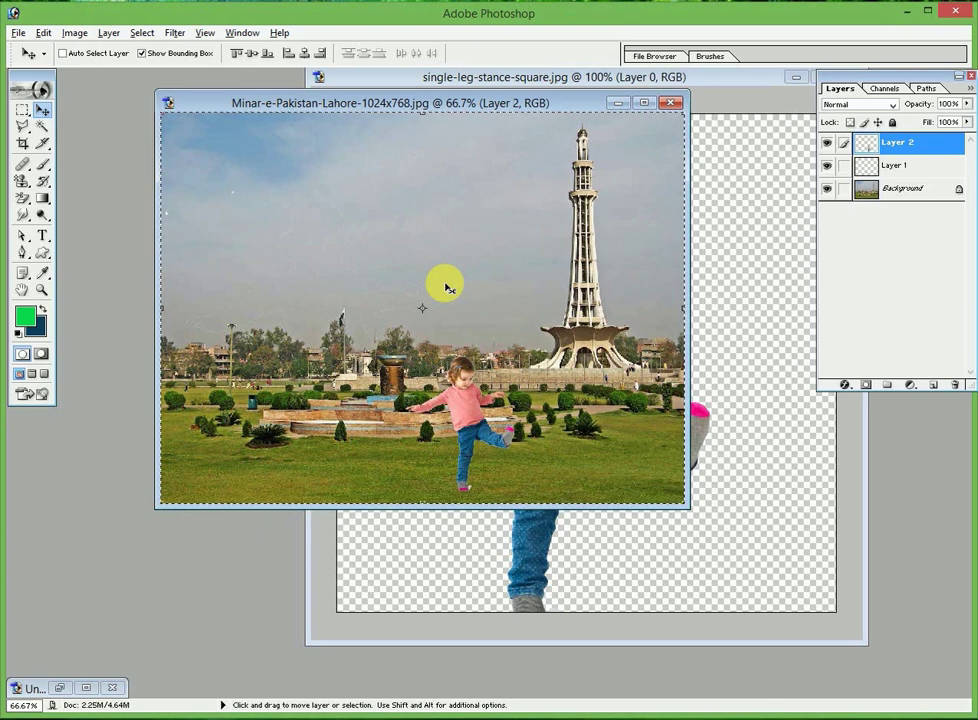
left_click(618, 102)
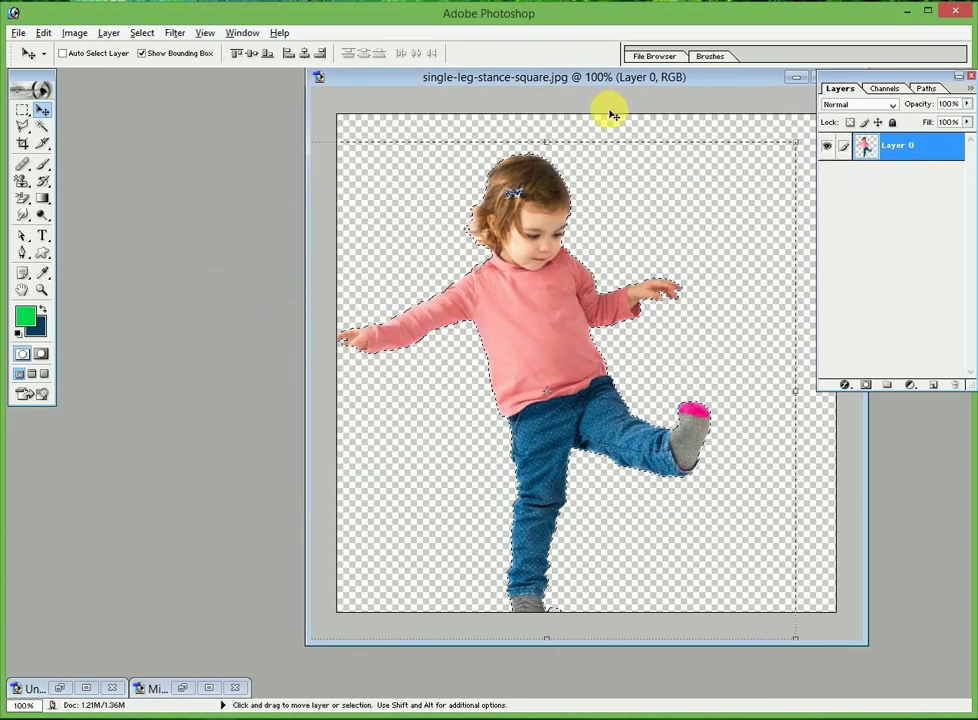
left_click(796, 77)
Open SmartHappyKids1.jpg from the Desktop and move its window to the centre.
left_click(18, 32)
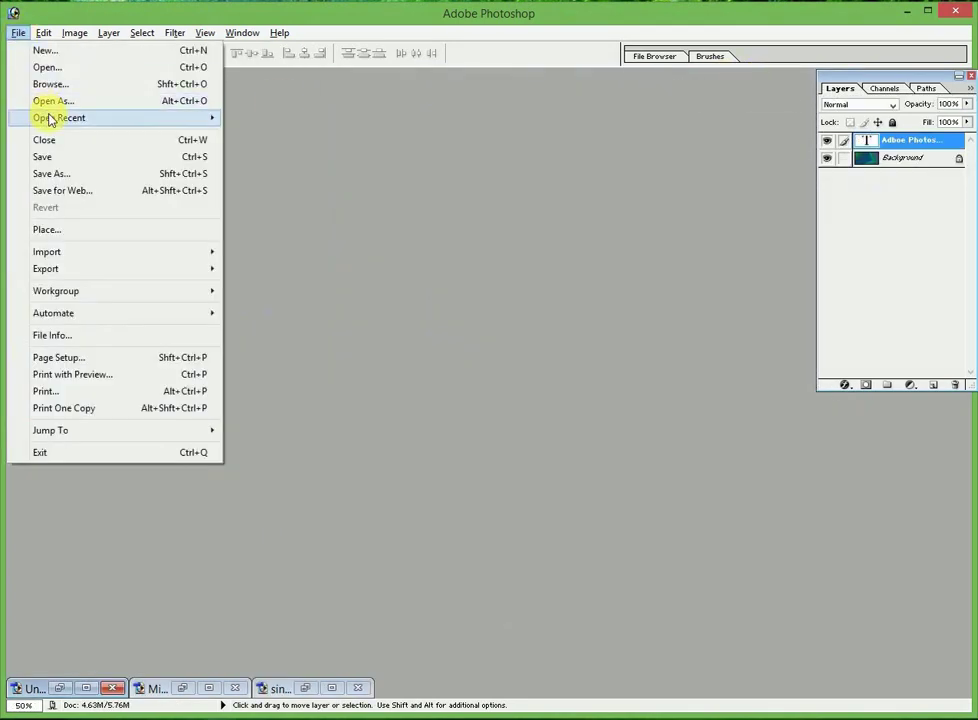
left_click(62, 70)
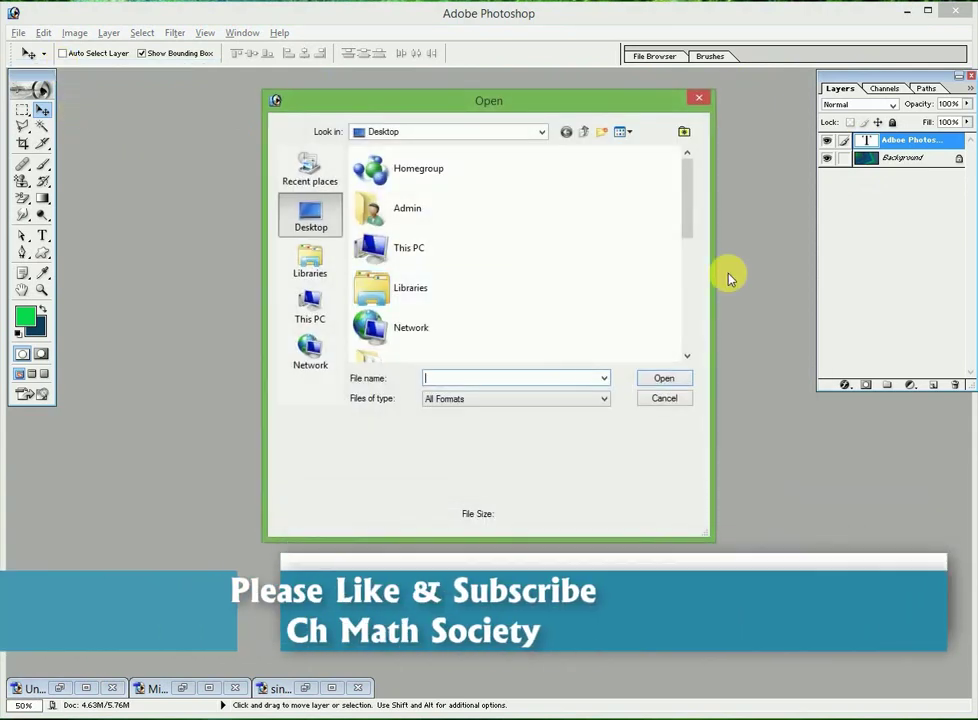
left_click_drag(689, 214, 689, 299)
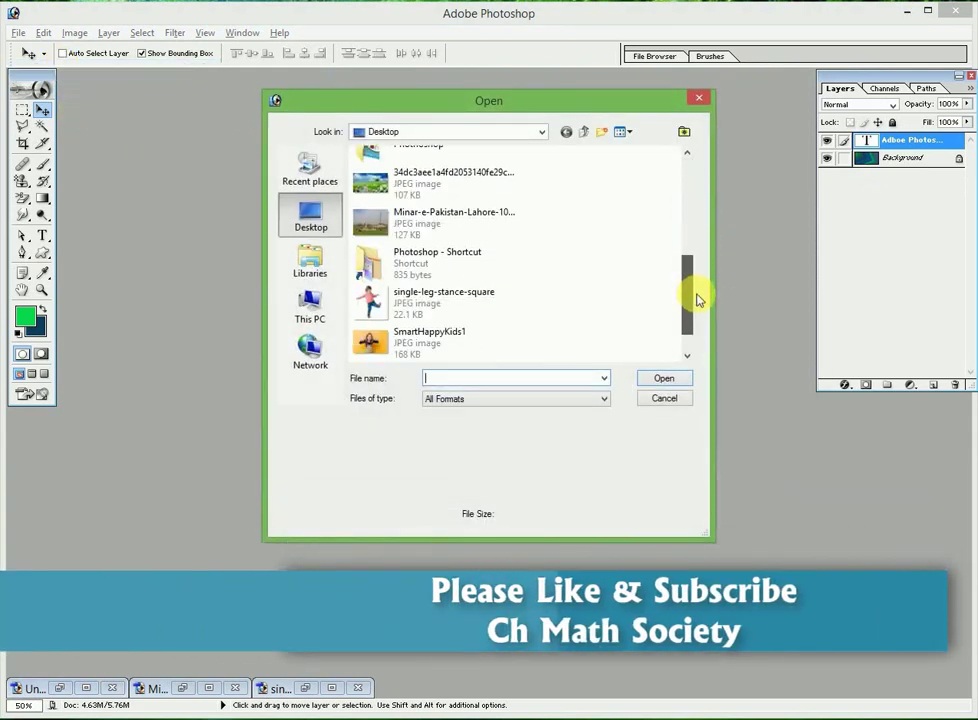
left_click(441, 338)
left_click(660, 378)
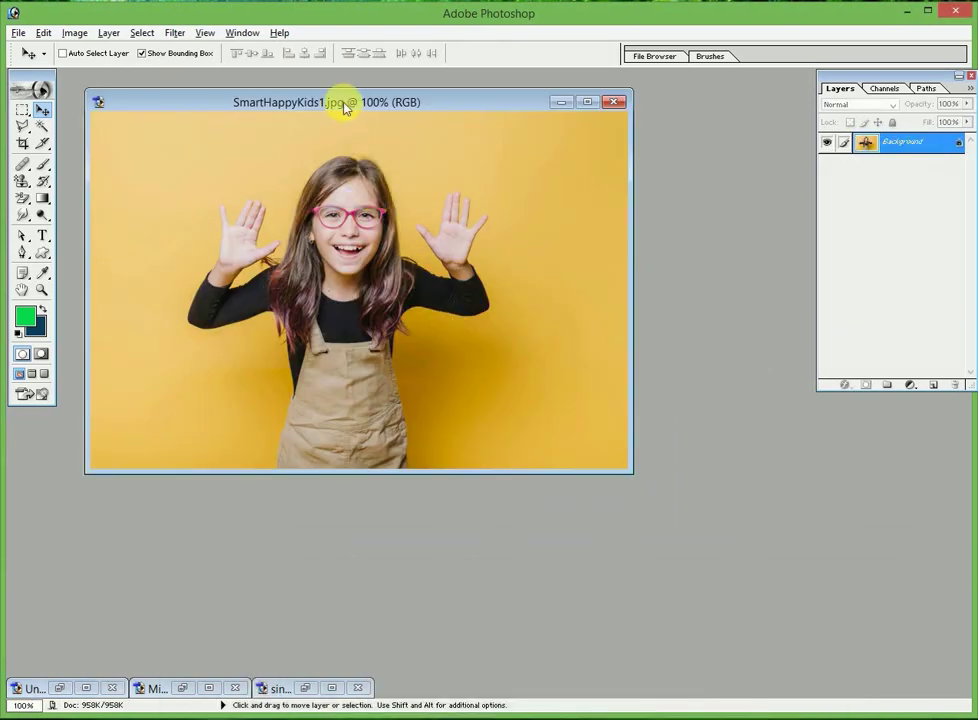
left_click_drag(369, 102, 466, 130)
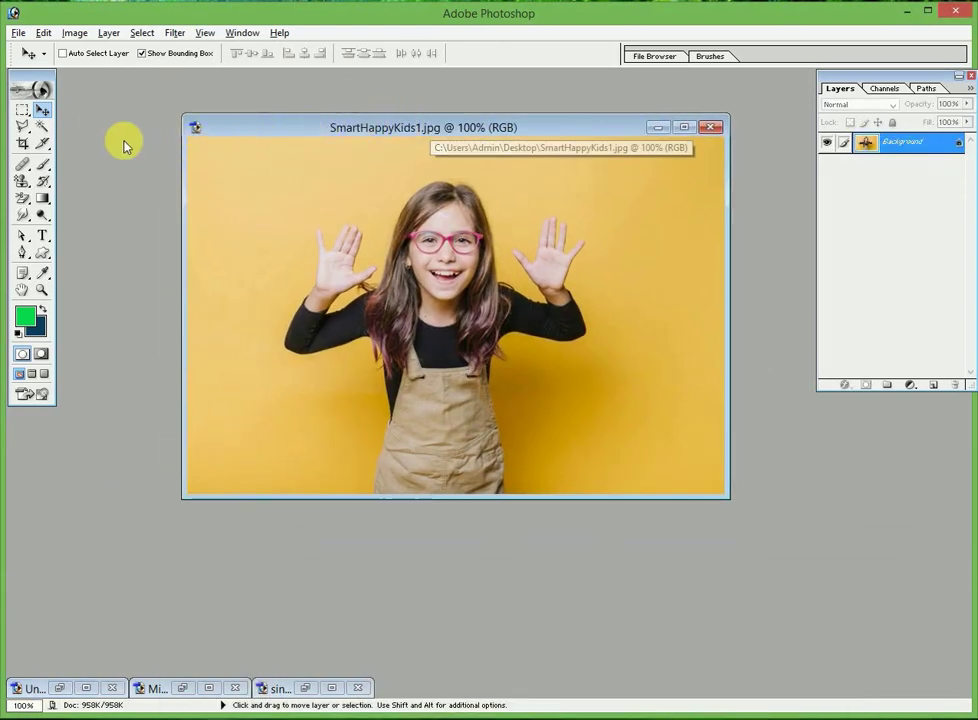
Try erasing the top-left yellow background, then close the photo without saving.
left_click(21, 200)
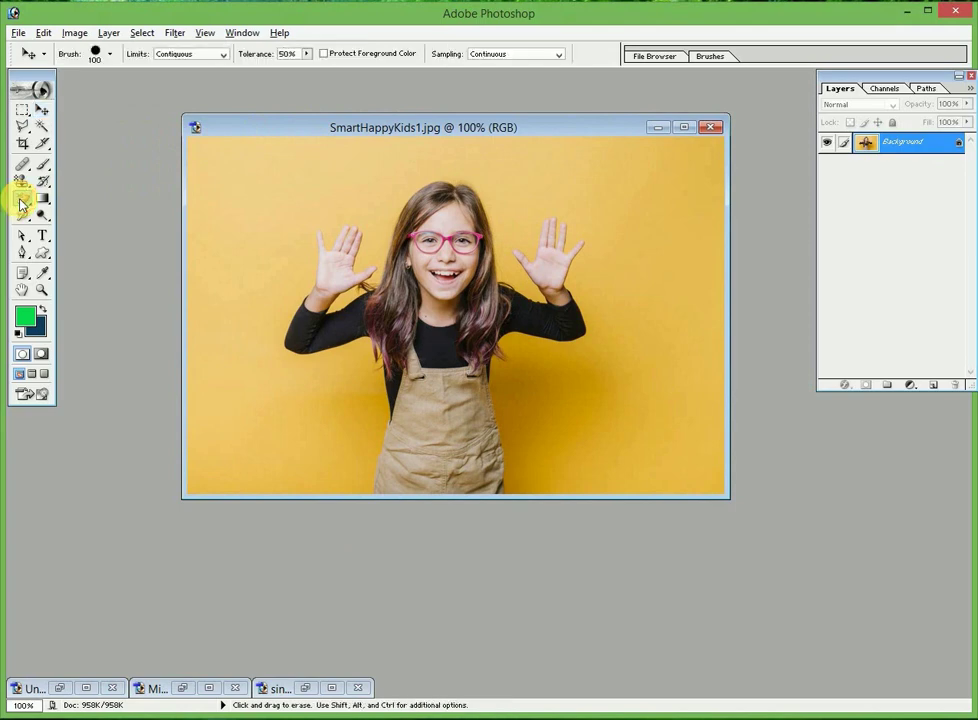
left_click(255, 190)
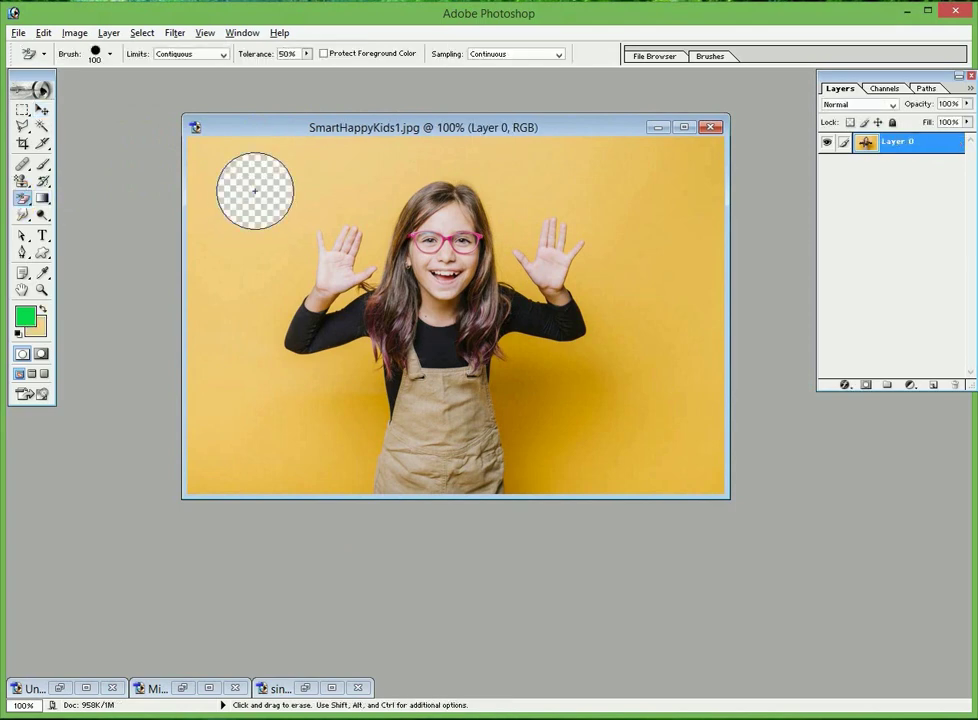
key("w")
left_click(334, 183)
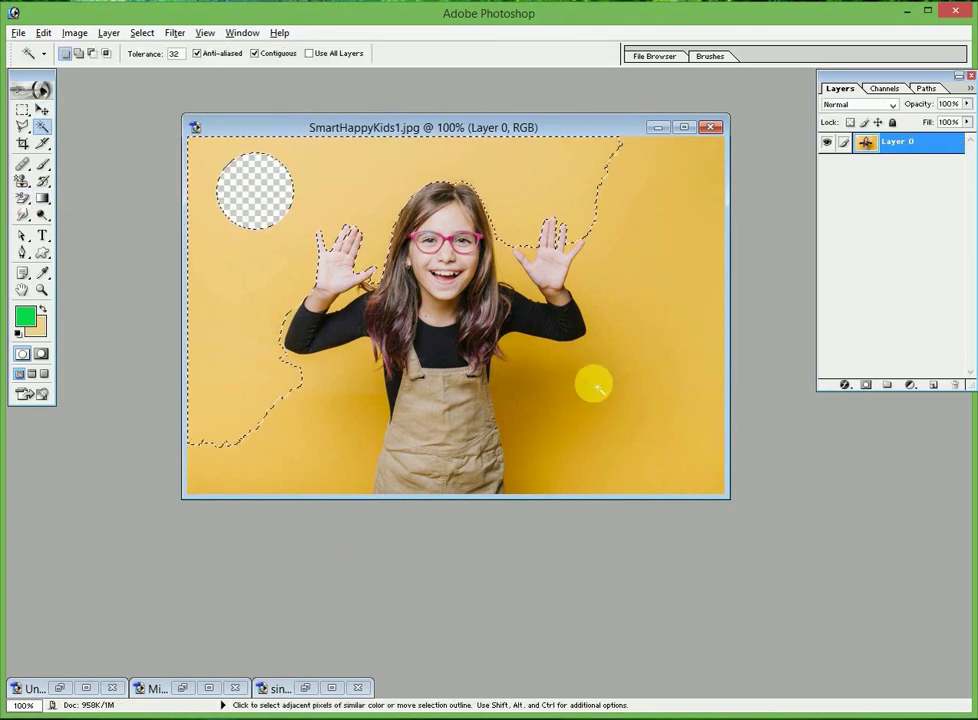
left_click(711, 127)
left_click(491, 283)
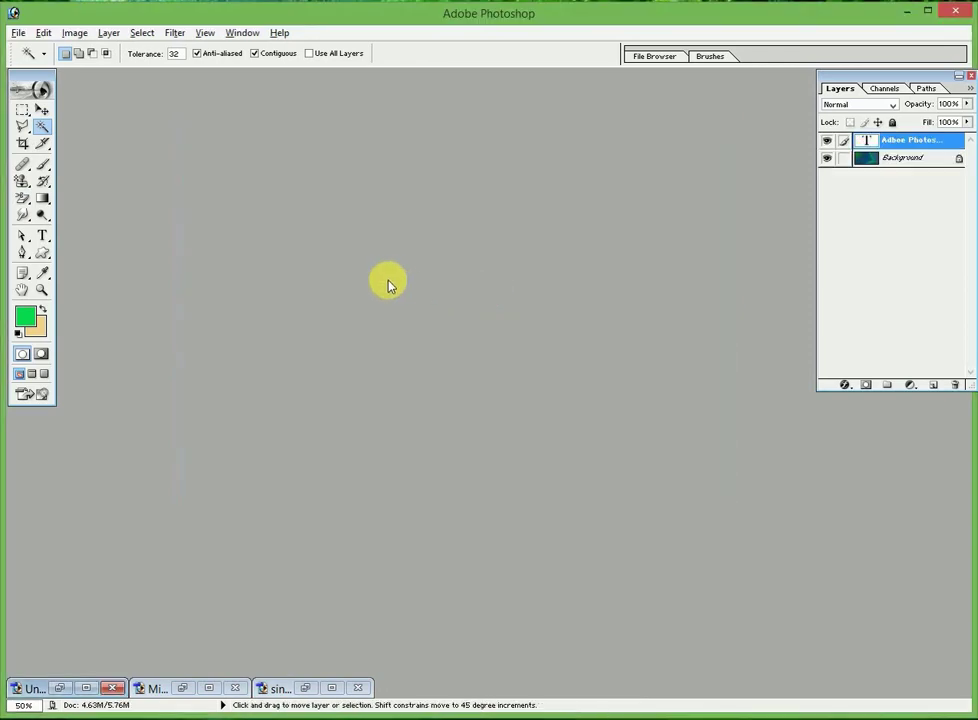
Reopen SmartHappyKids1 from recent files and Magic Wand the yellow background.
left_click(16, 34)
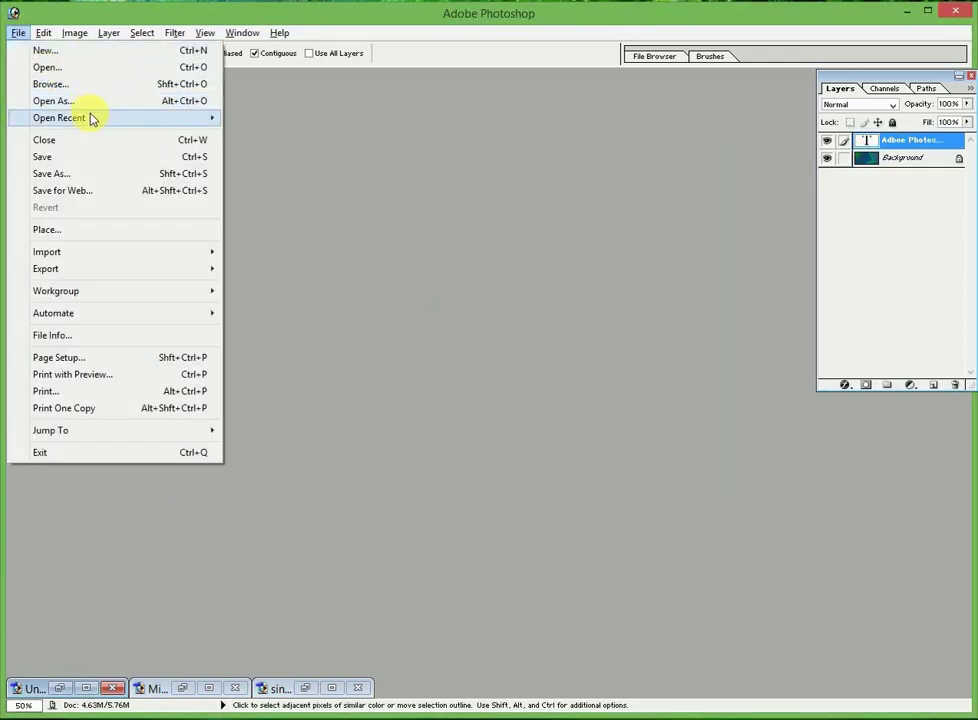
left_click(262, 116)
left_click(192, 179)
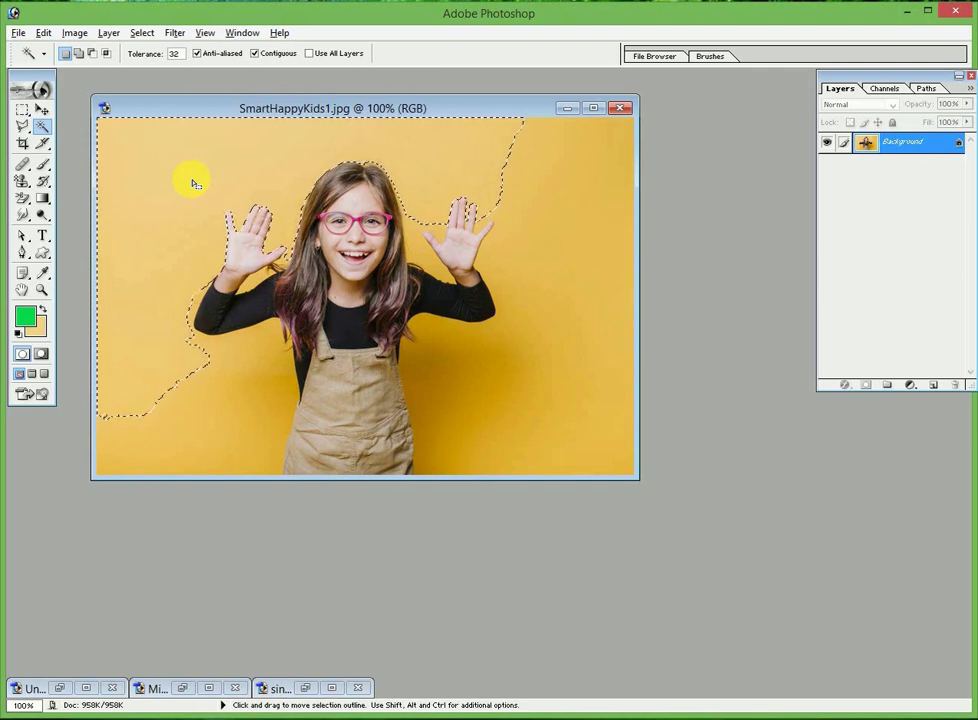
Erase the yellow at the top-left and down the left side with Background and Magic Eraser.
left_click(24, 198)
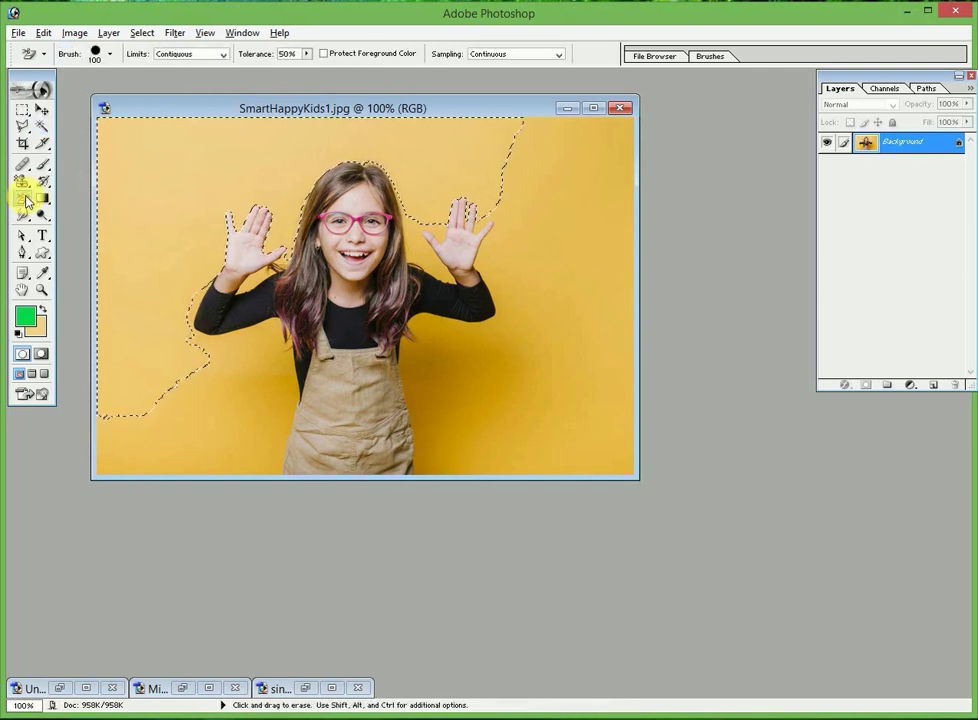
left_click(146, 170)
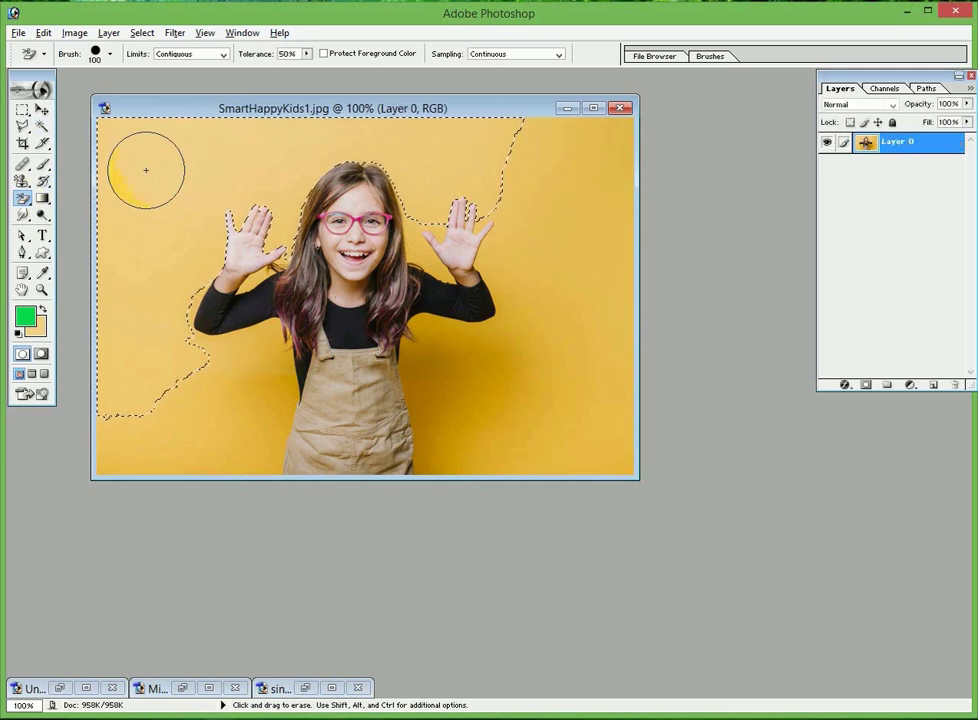
mouse_move(164, 168)
left_mouse_down()
mouse_move(135, 175)
mouse_move(119, 328)
left_mouse_up()
key("shift+e")
left_click(114, 155)
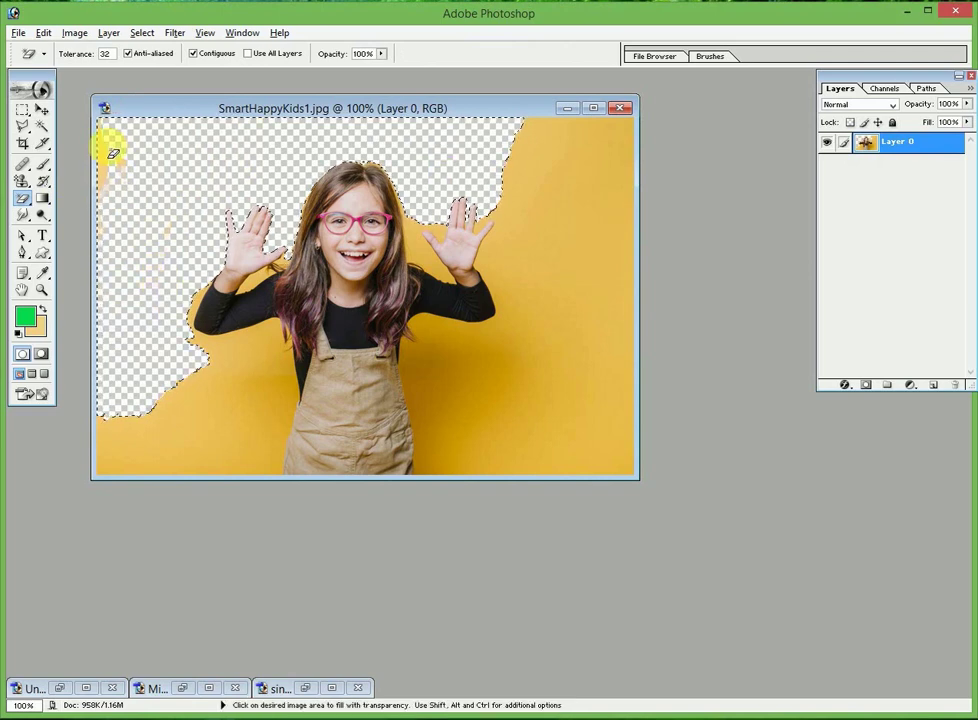
left_click(114, 194)
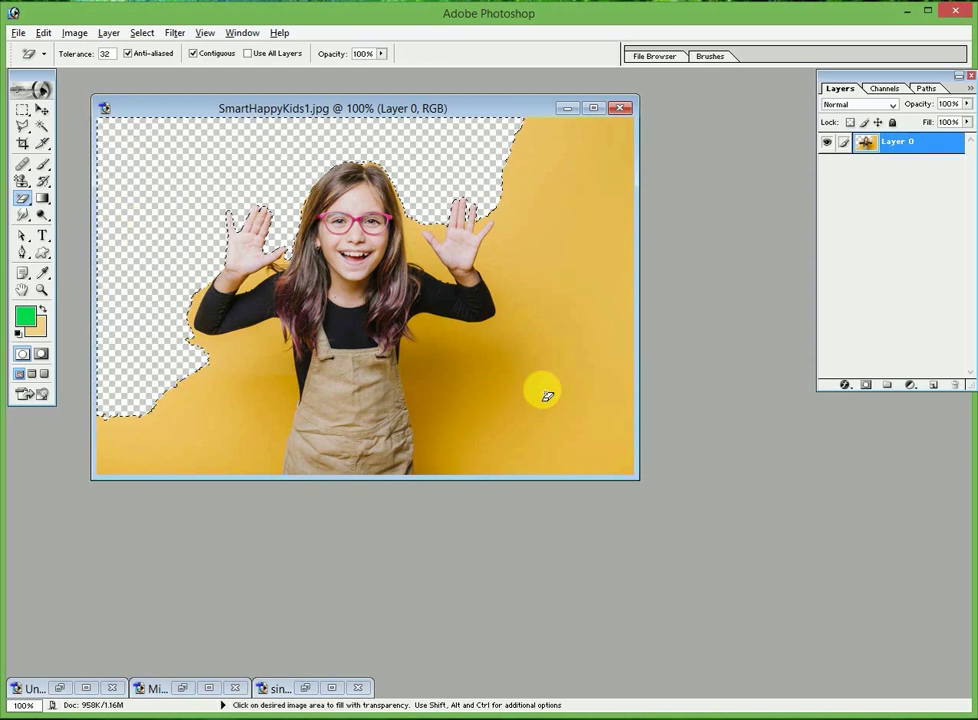
left_click(40, 128)
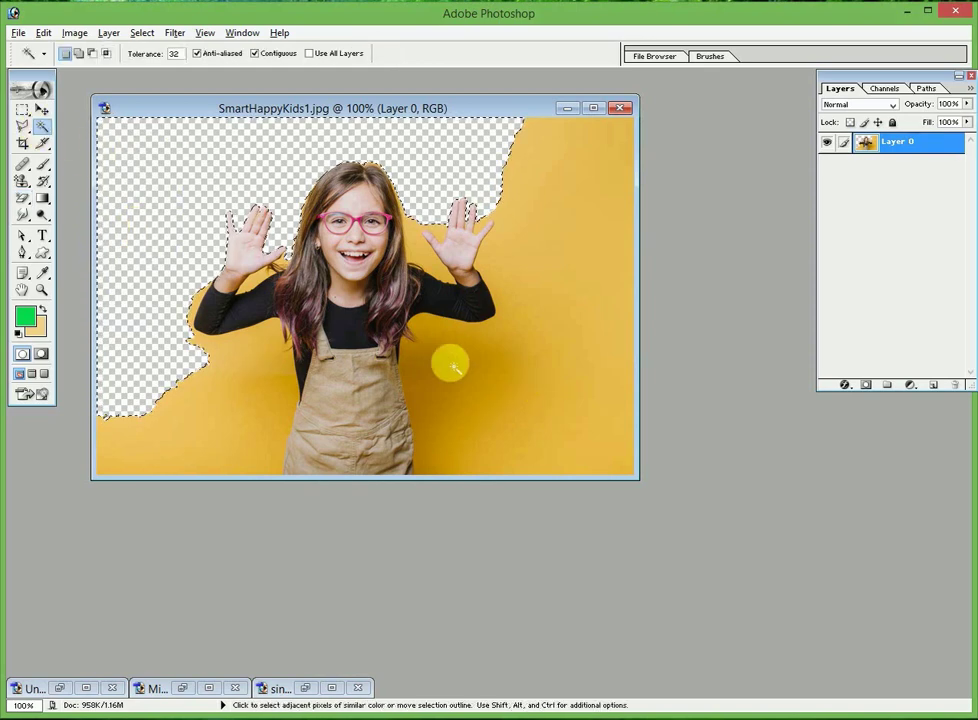
Select and erase the yellow background to the right of the girl.
left_click(515, 380)
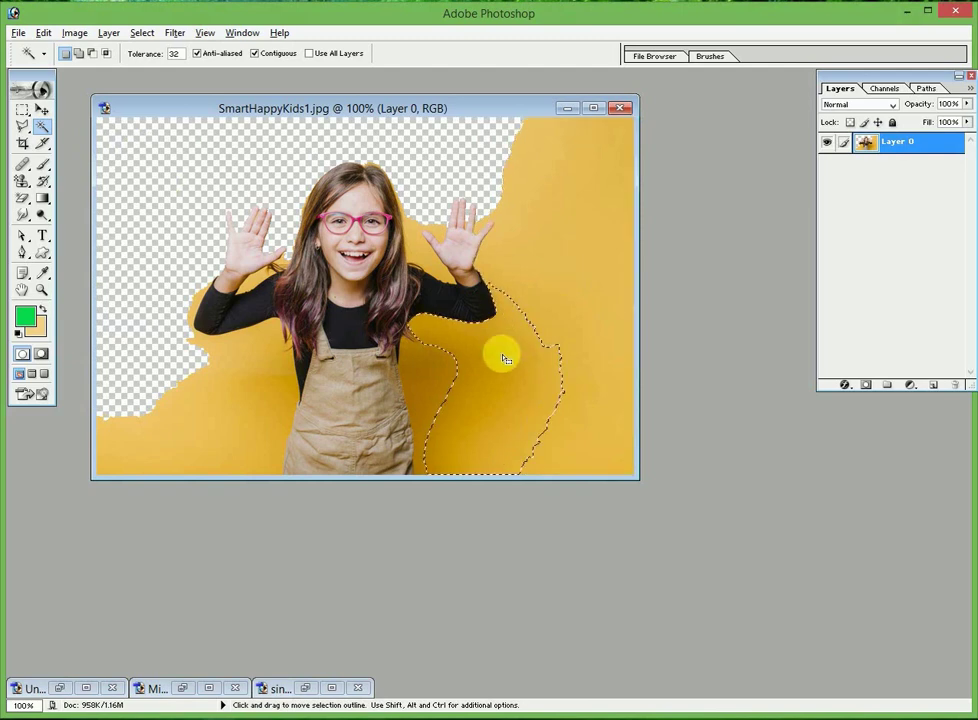
left_click(240, 394)
left_click(544, 311)
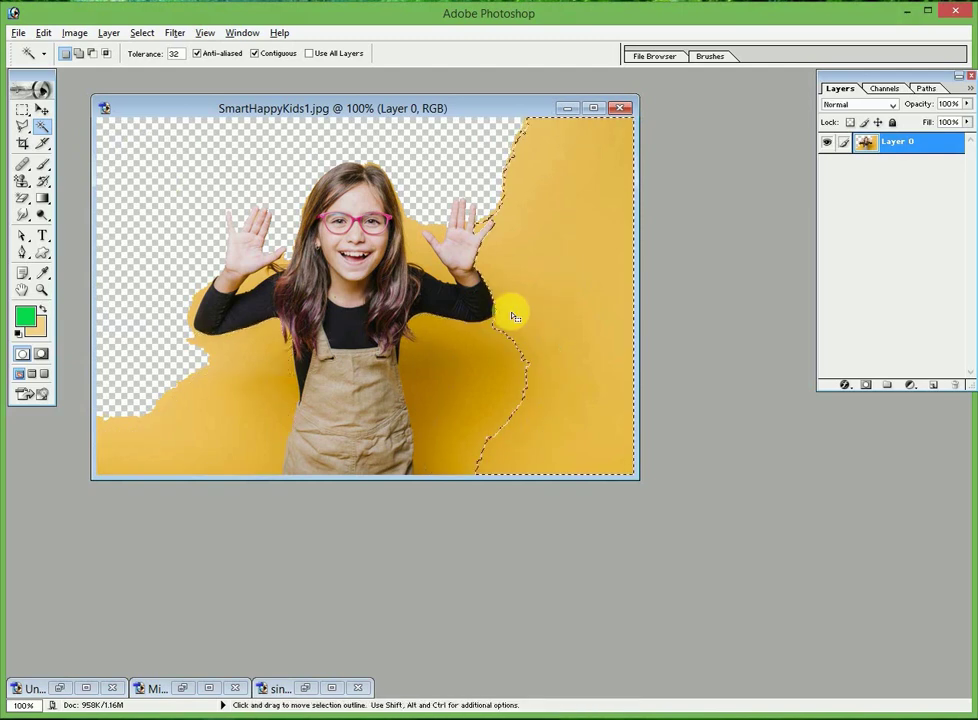
left_click(22, 197)
left_click(546, 272)
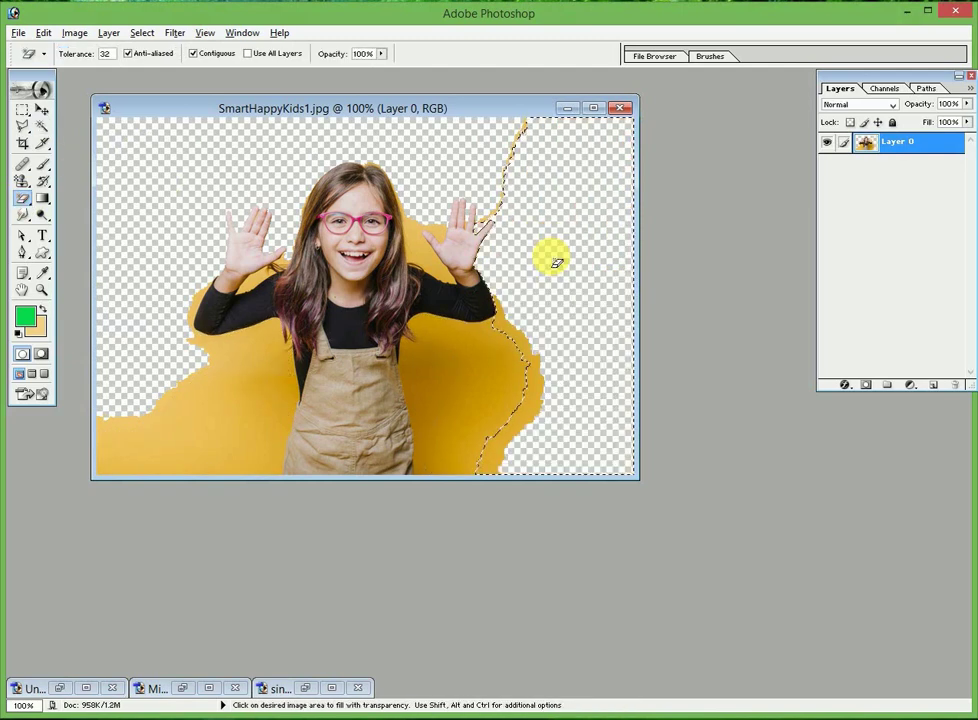
left_click(41, 125)
left_click(436, 372)
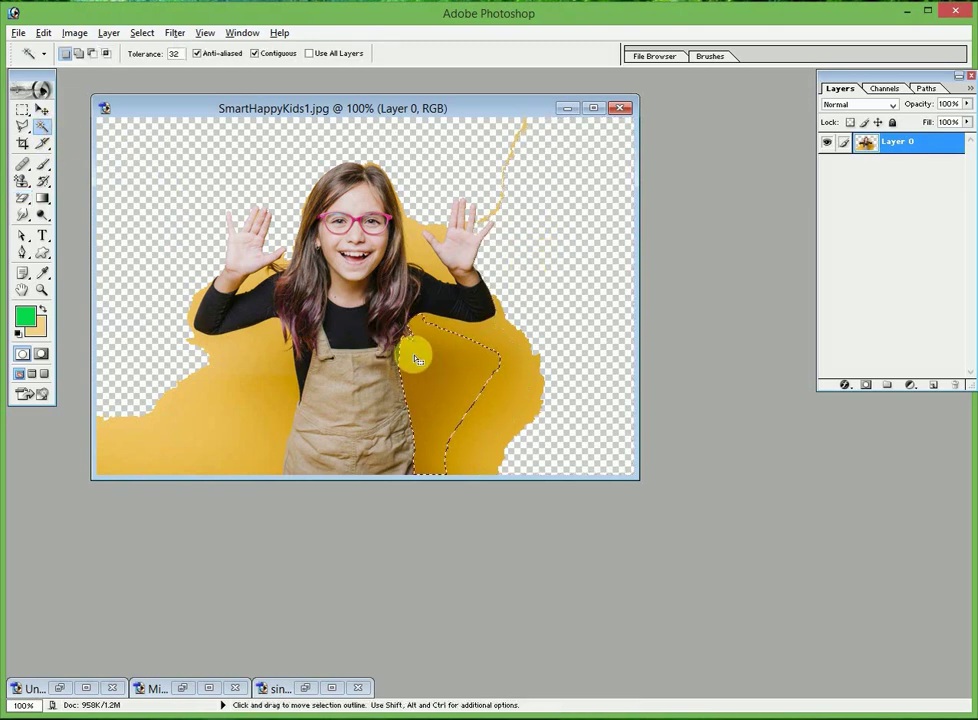
left_click(20, 182)
left_click(22, 197)
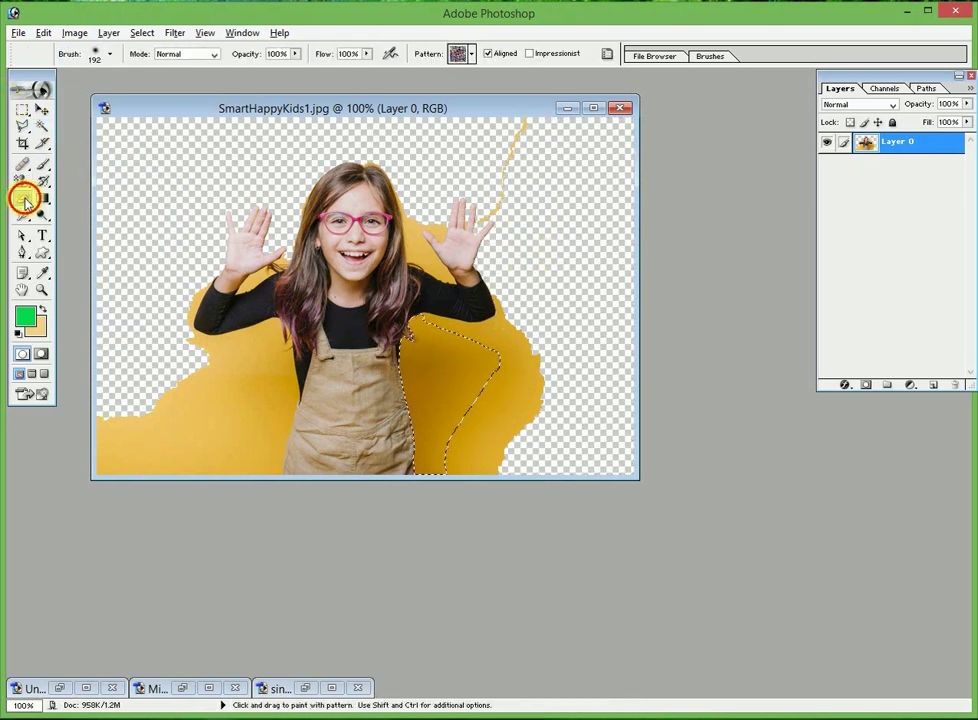
left_click(447, 375)
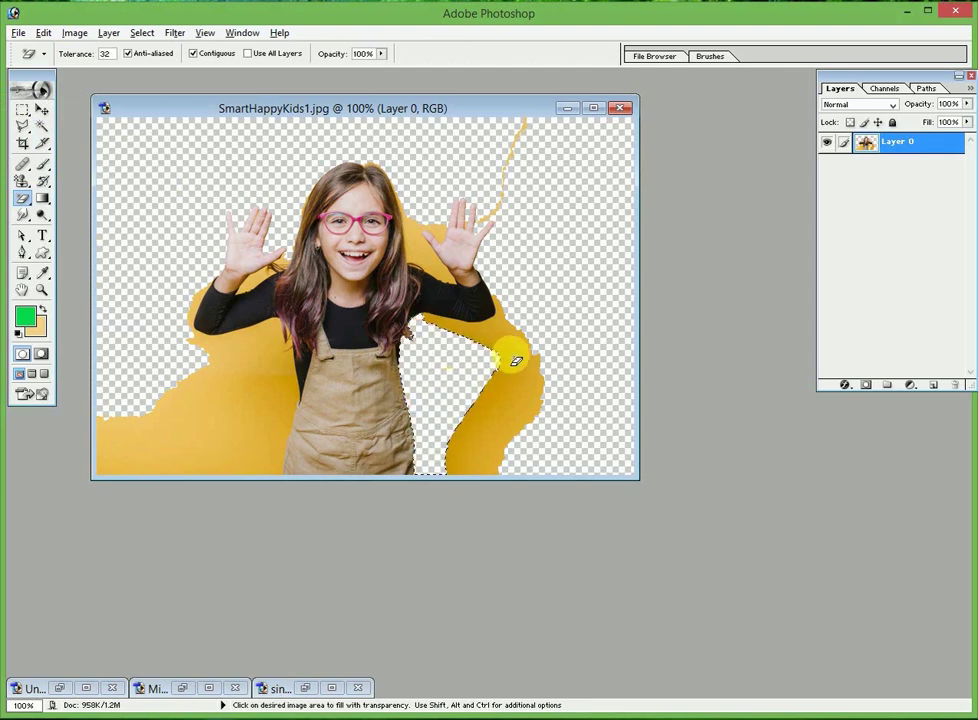
Remove the remaining yellow strip on the right and the area beside her hair.
left_click(41, 125)
left_click(508, 385)
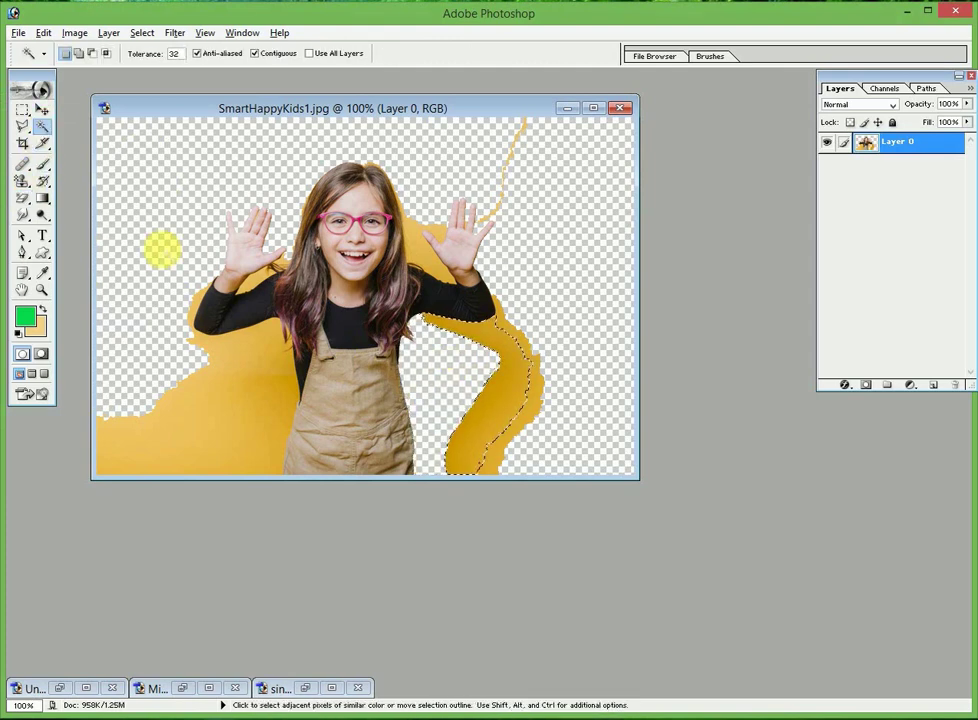
left_click(22, 197)
left_click(496, 400)
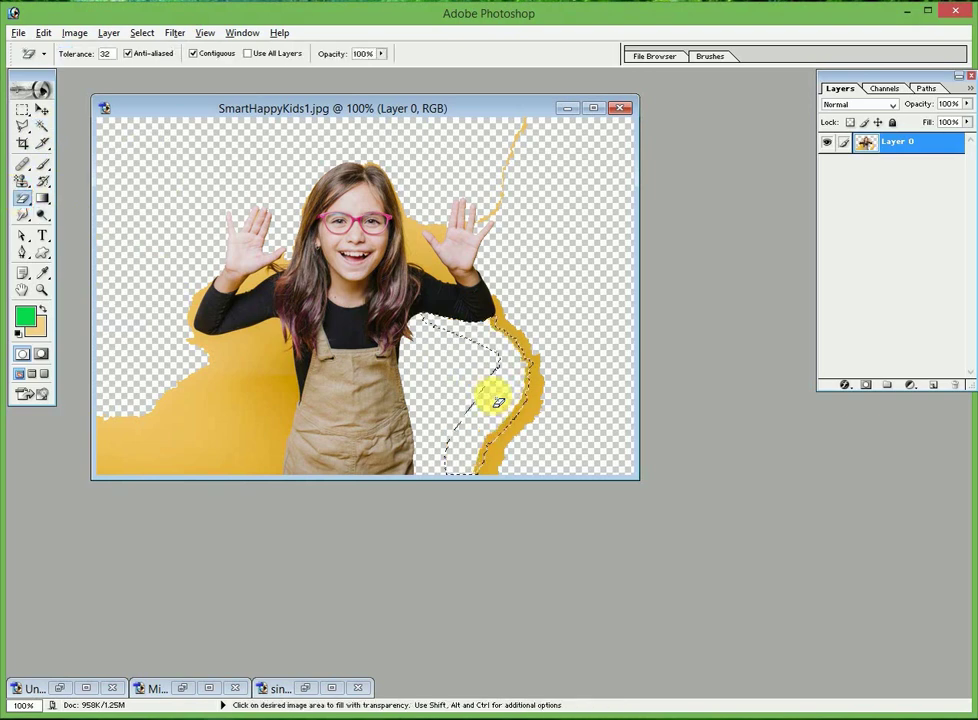
left_click(38, 124)
left_click(541, 386)
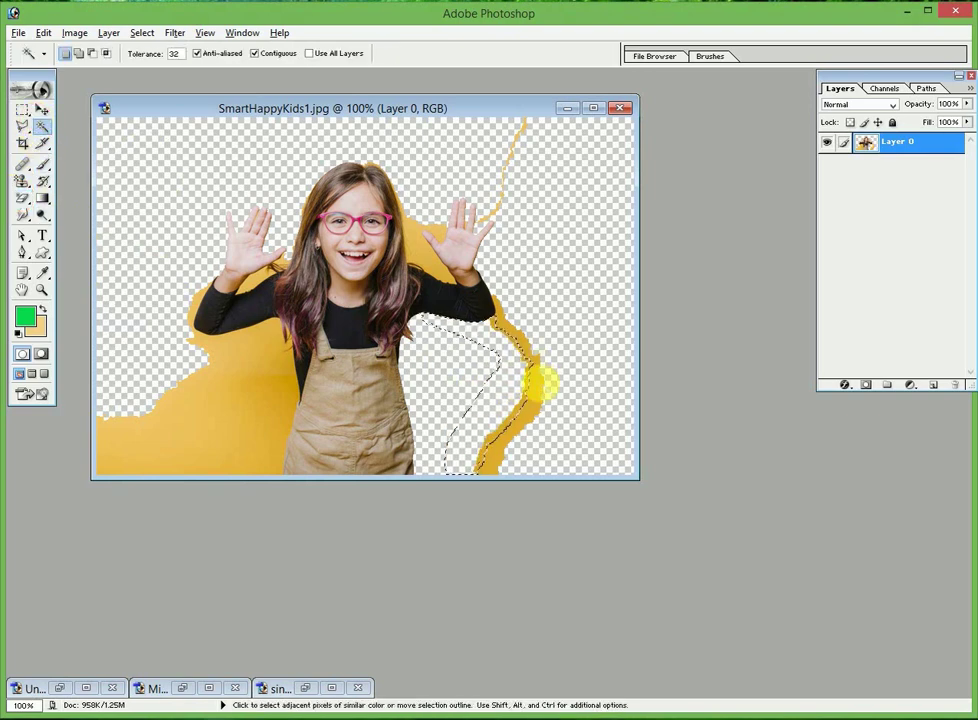
left_click(20, 200)
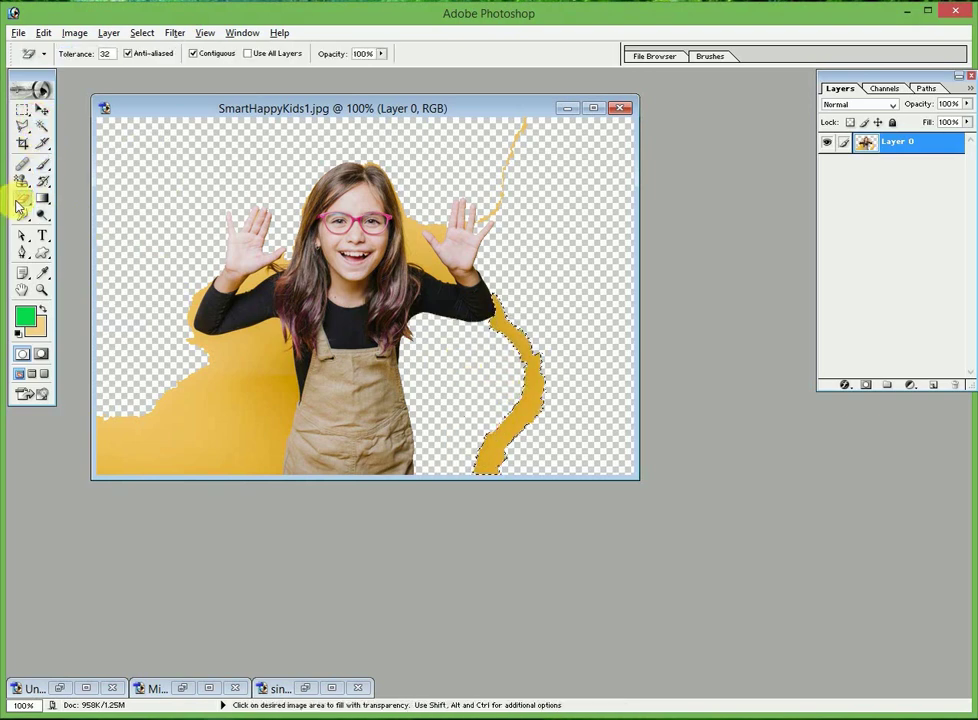
left_click(512, 405)
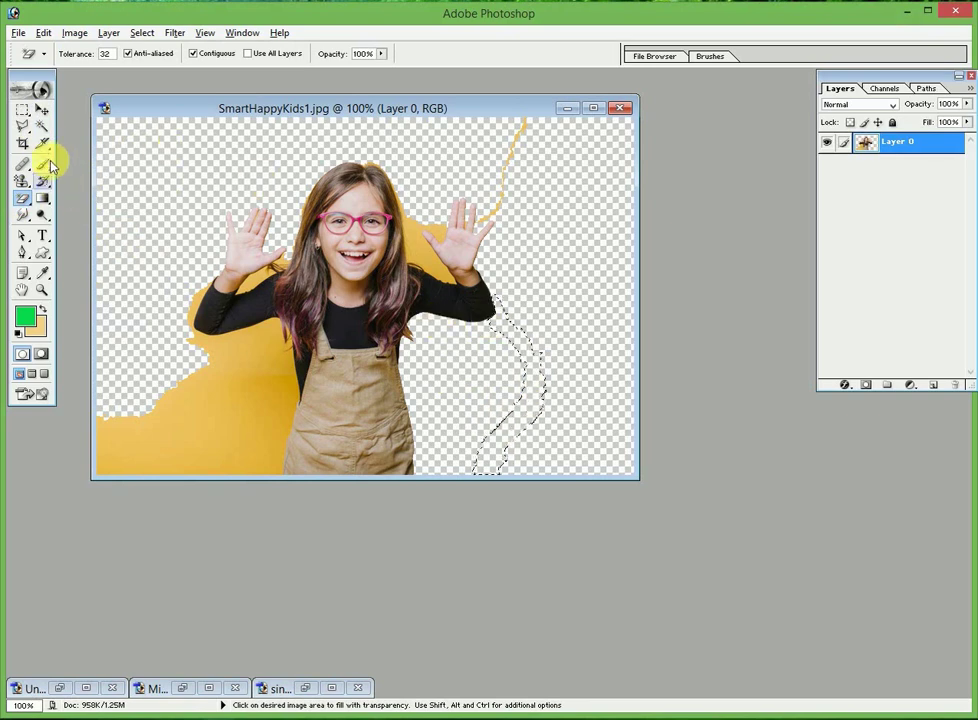
left_click(41, 126)
left_click(396, 265)
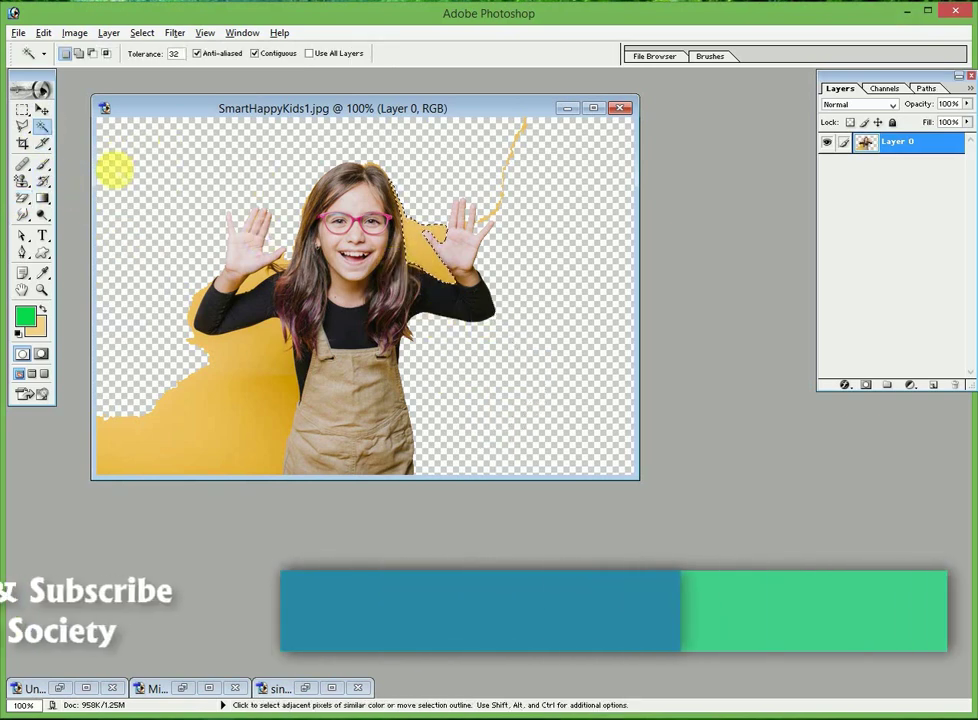
left_click(21, 198)
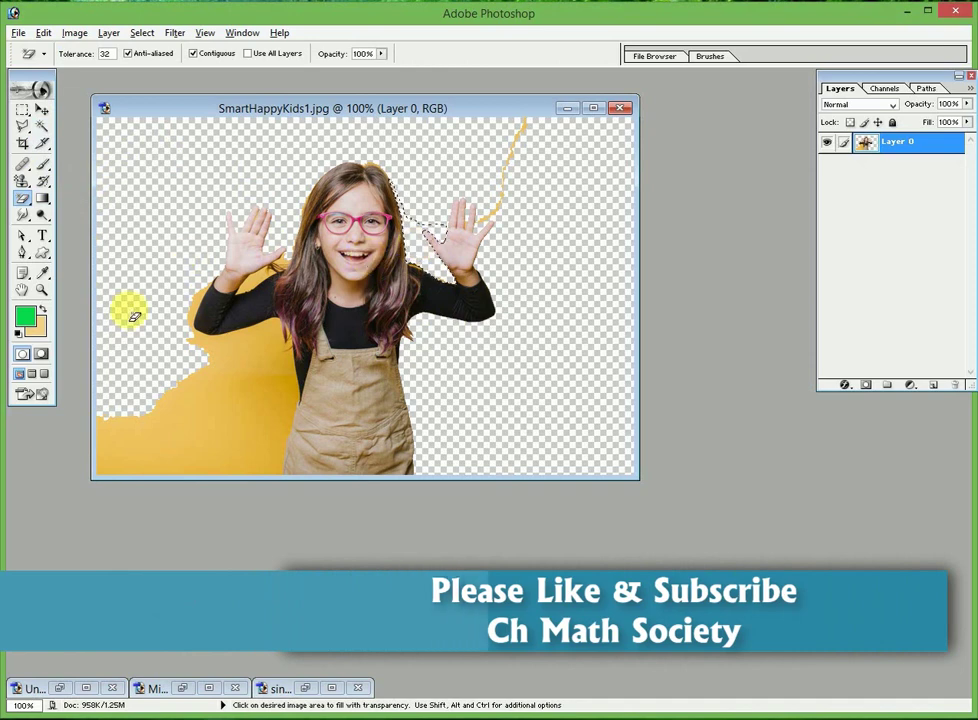
Erase the lower-left yellow, the patch beside the overalls and the yellow behind her shoulder.
left_click(41, 126)
left_click(228, 405)
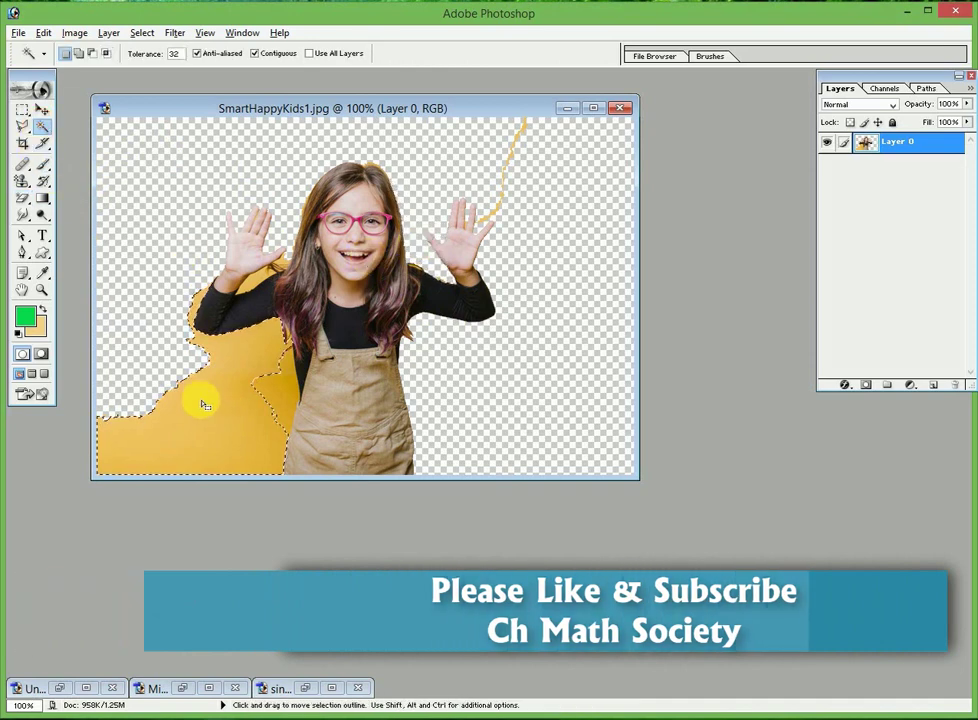
key("e")
left_click(229, 443)
left_click(41, 126)
left_click(258, 395)
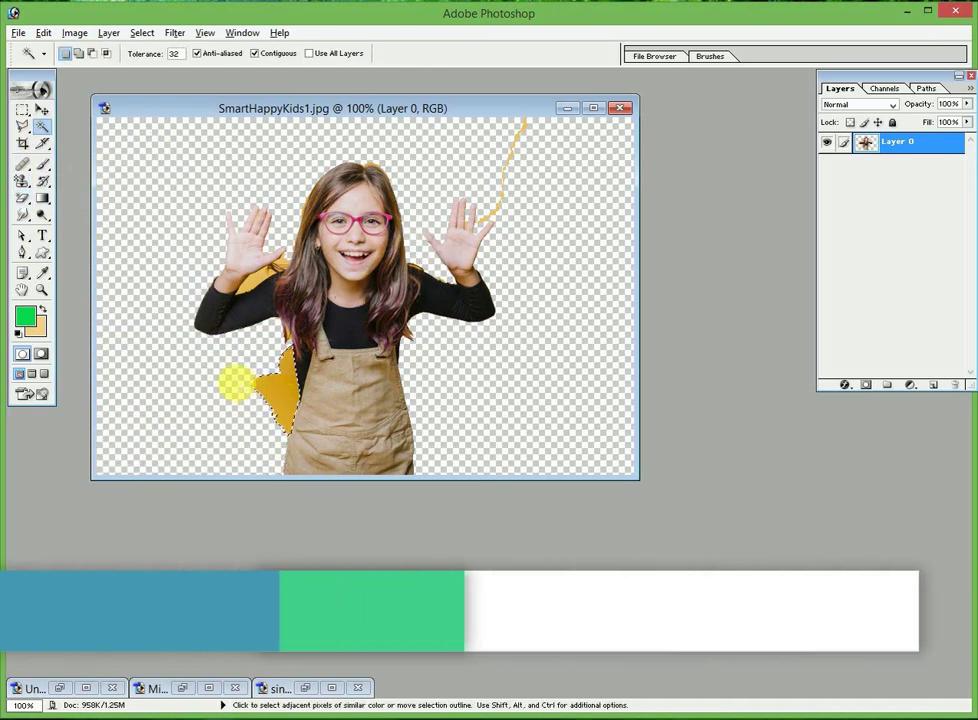
left_click(21, 198)
left_click(313, 424)
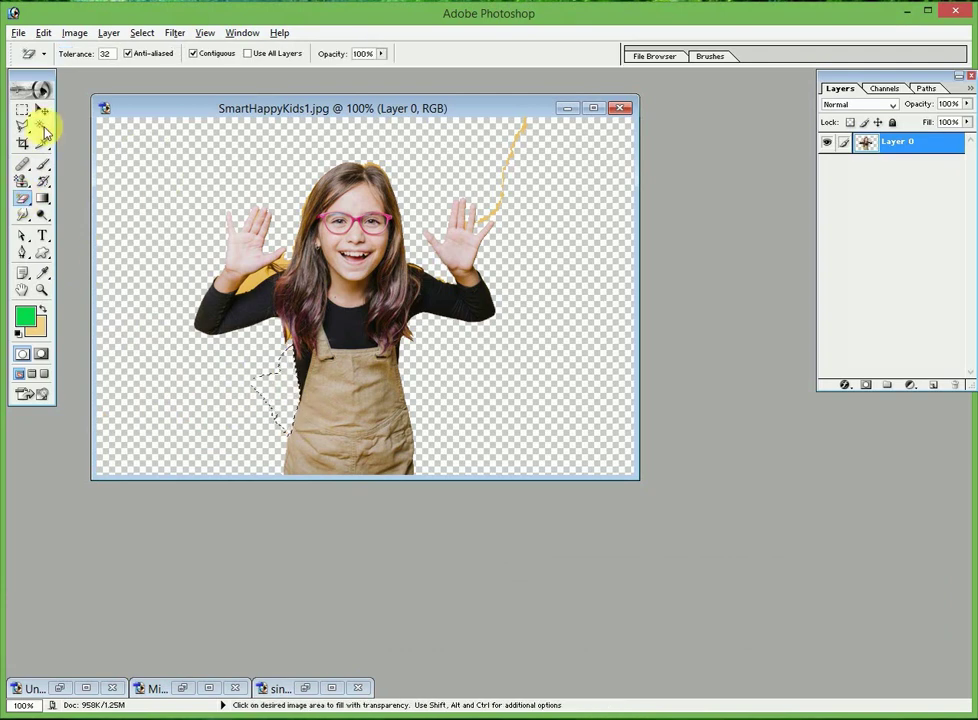
left_click(250, 272)
left_click(41, 128)
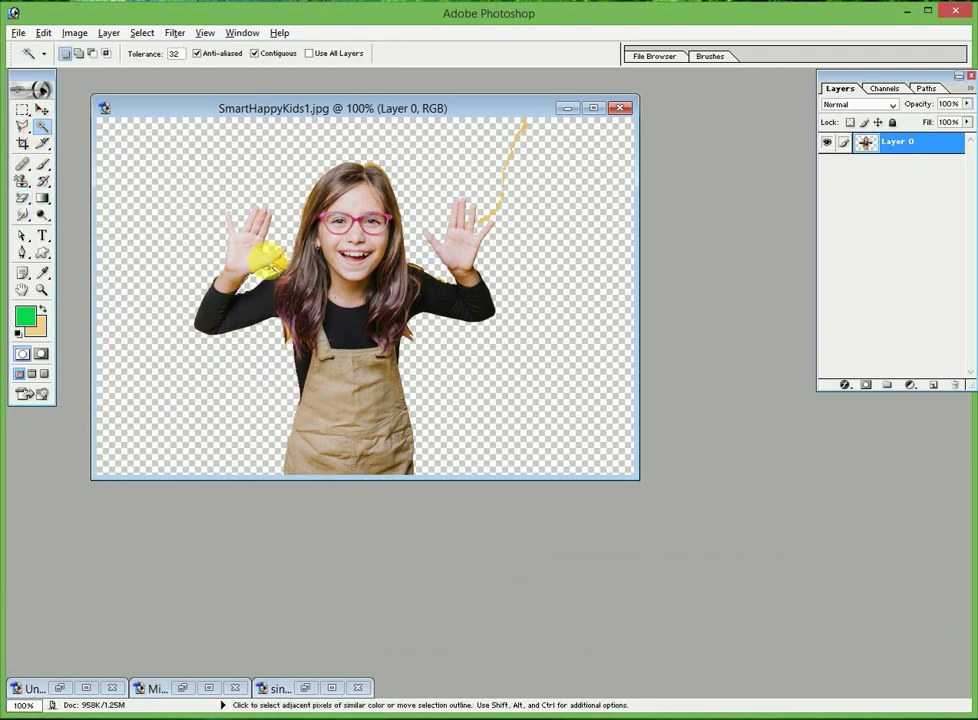
left_click(24, 206)
left_click(273, 268)
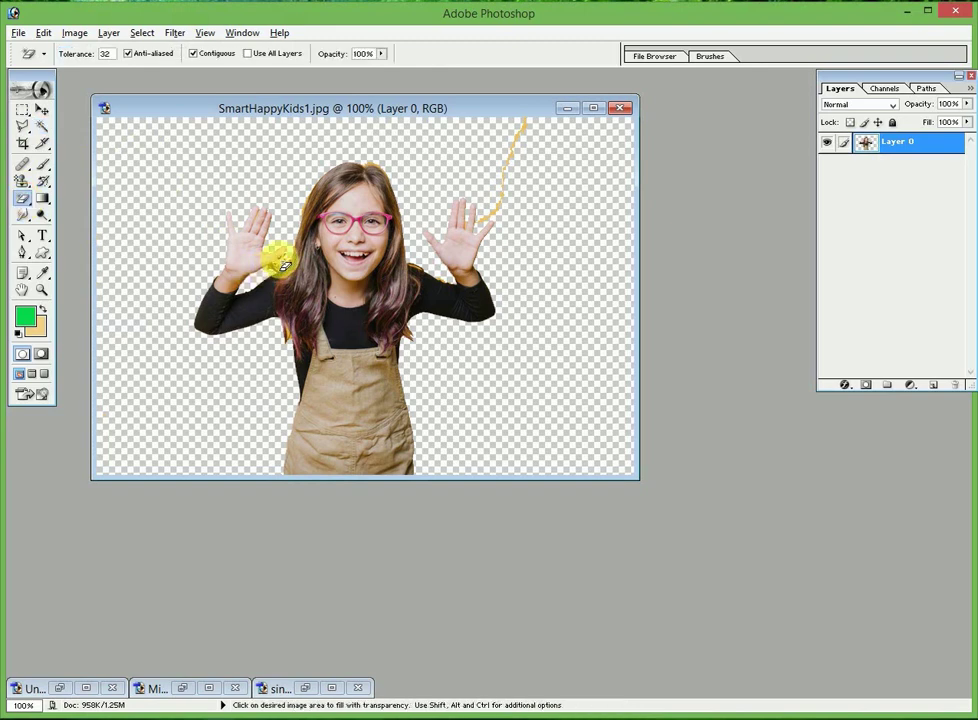
left_click(437, 316)
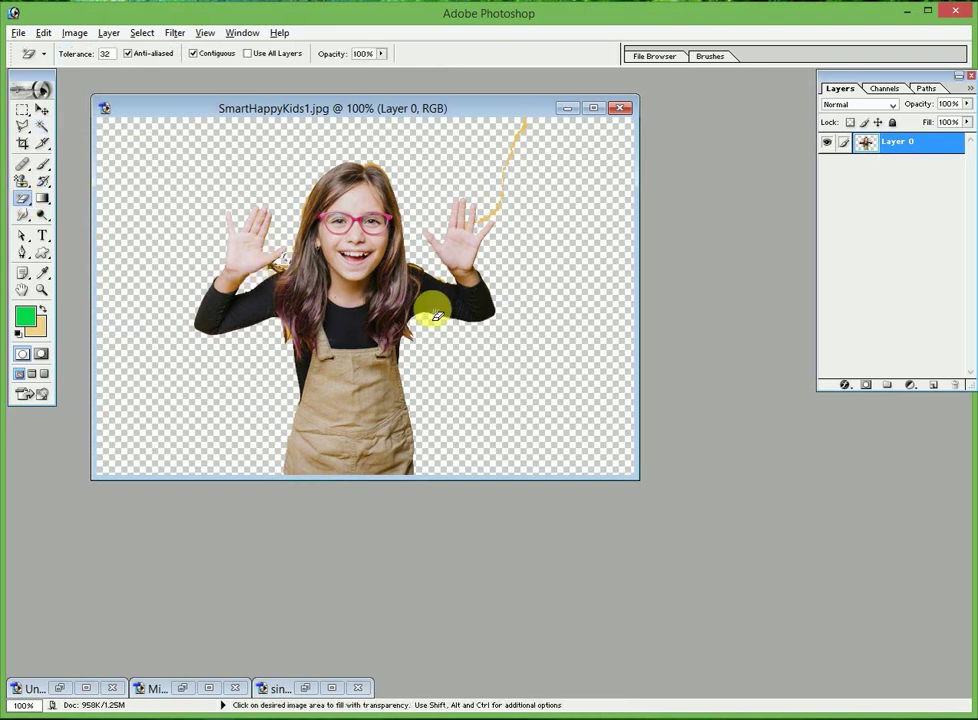
key("ctrl+plus")
key("ctrl+plus")
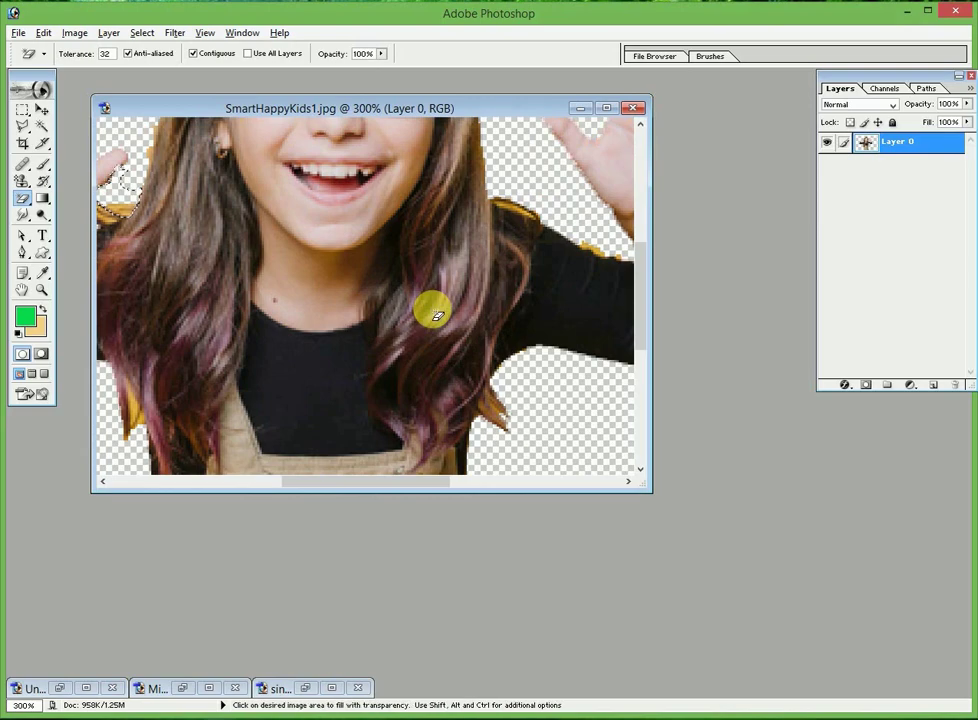
left_click(605, 107)
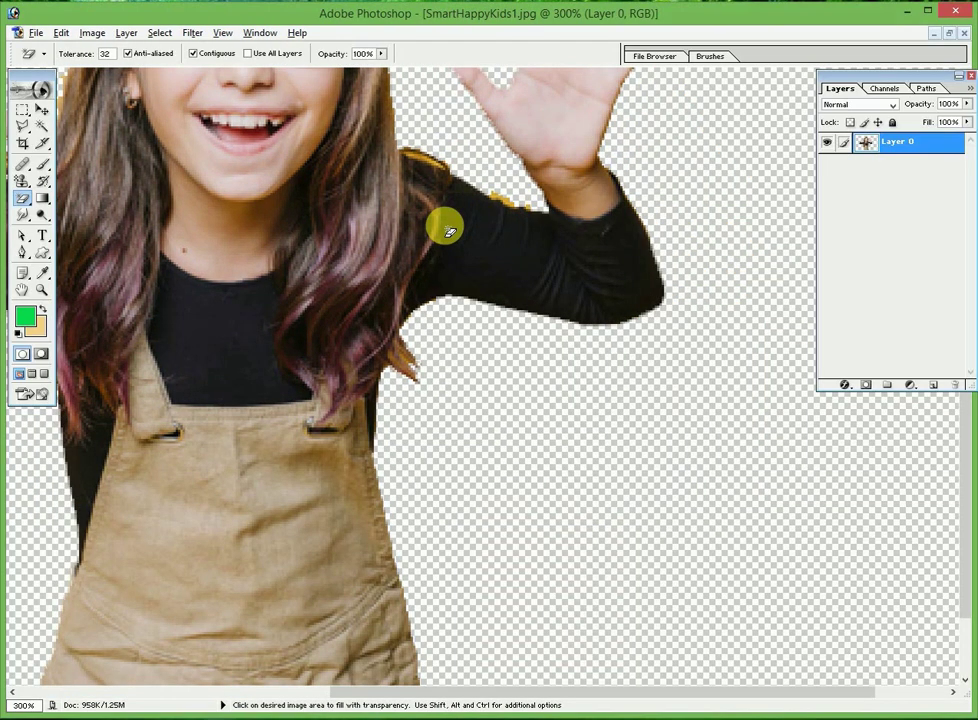
left_click_drag(447, 231, 373, 613)
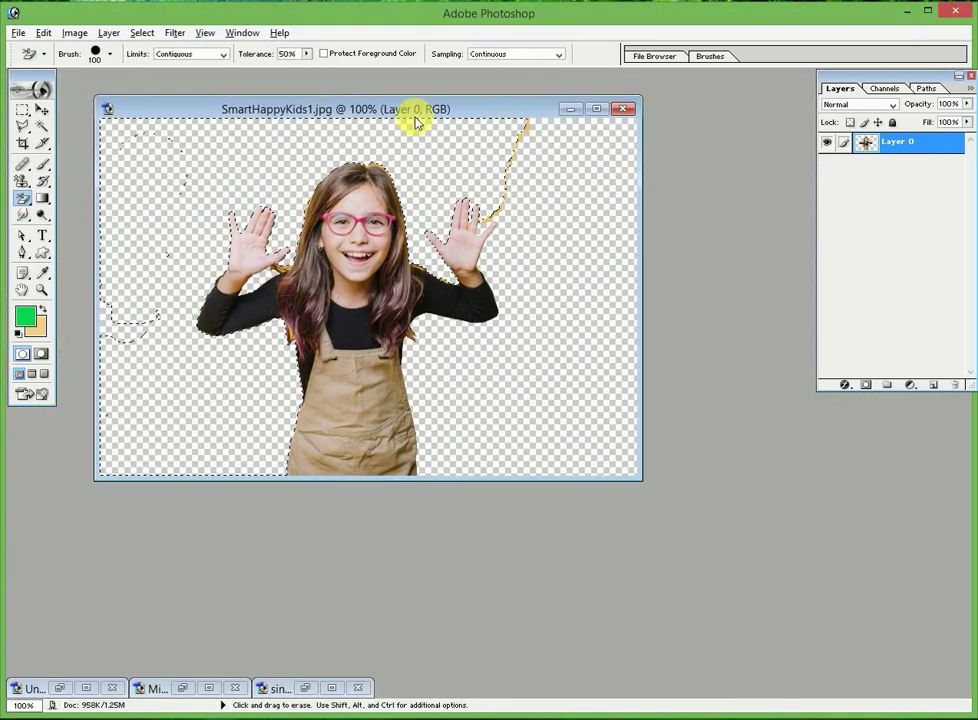
left_click_drag(340, 110, 497, 112)
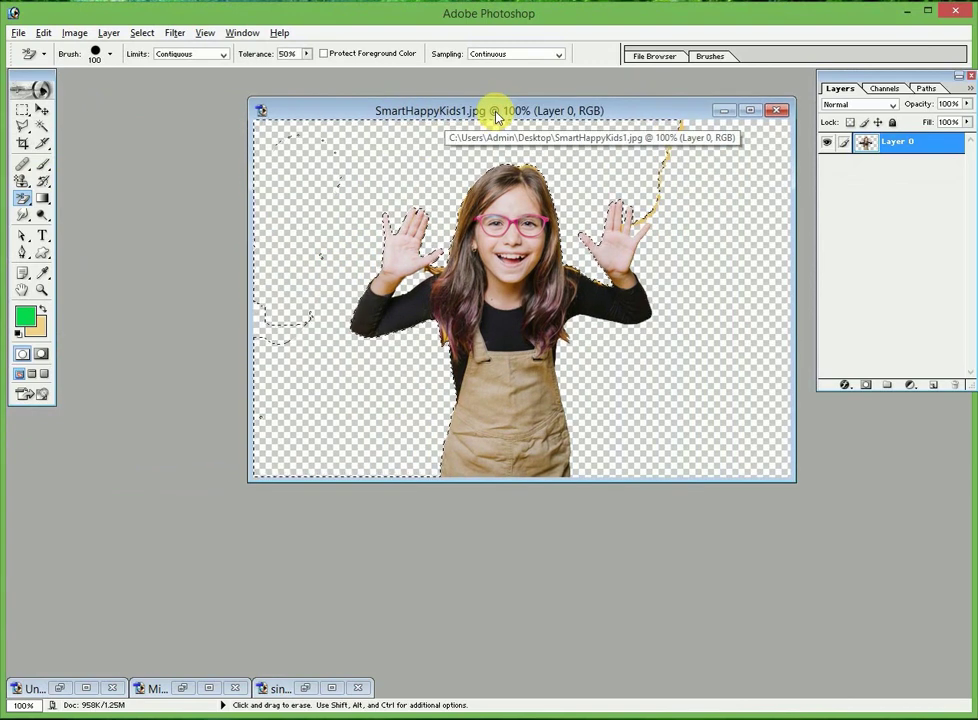
Create a new document from the 4 x 6 inch preset at 300 ppi.
key("ctrl+n")
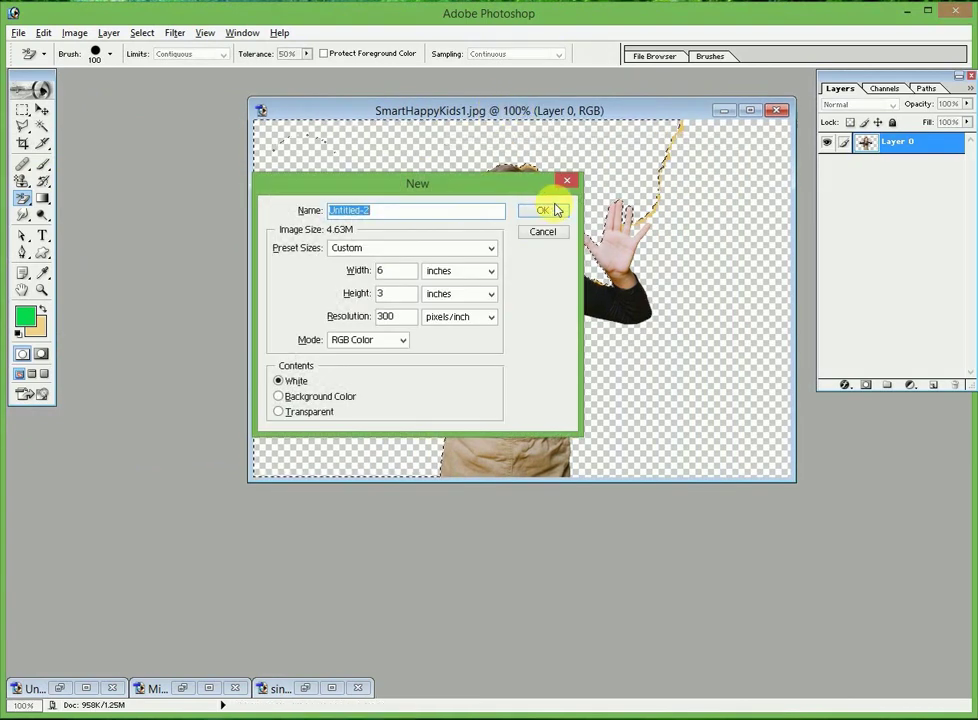
left_click(415, 248)
left_click(367, 362)
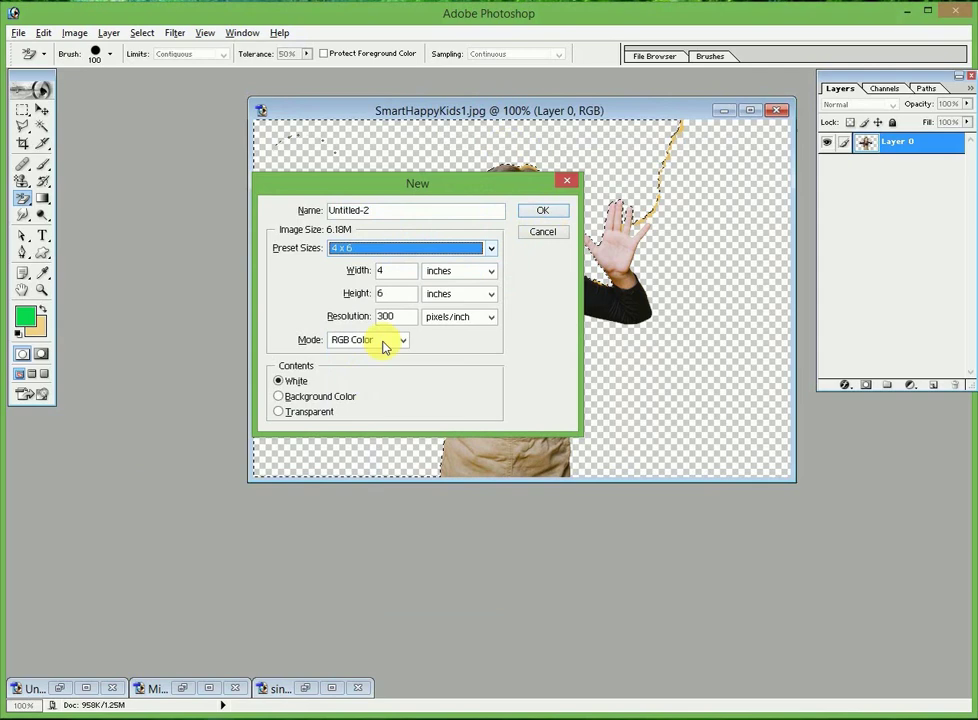
left_click(542, 210)
Drag the cut-out girl into Untitled-2 as Layer 1 and begin enlarging her.
left_click(42, 109)
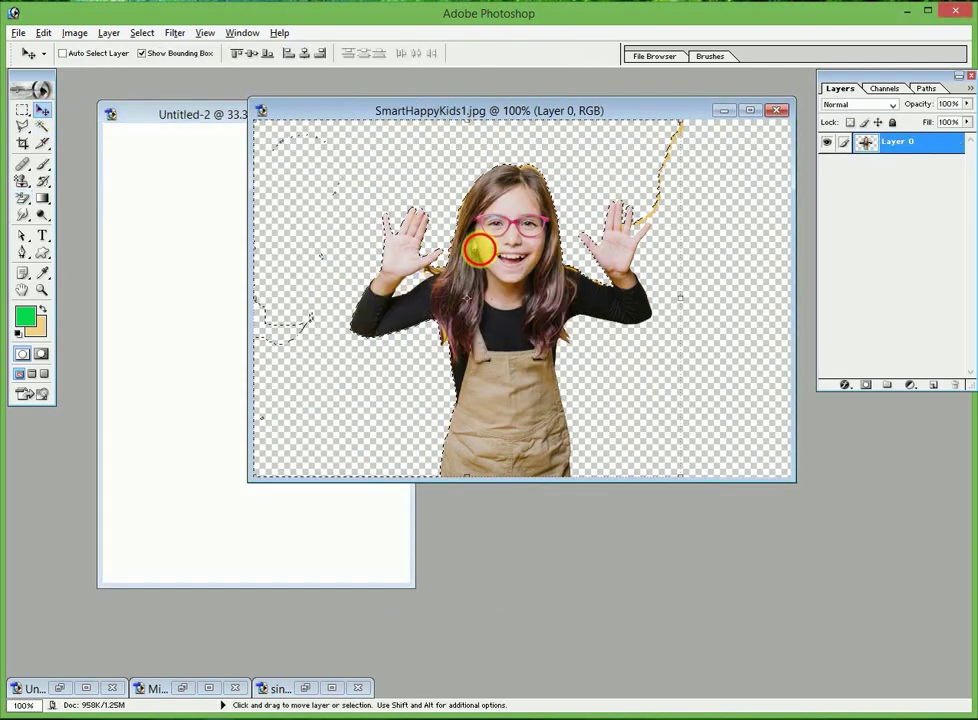
left_click_drag(476, 247, 200, 285)
left_click(382, 118)
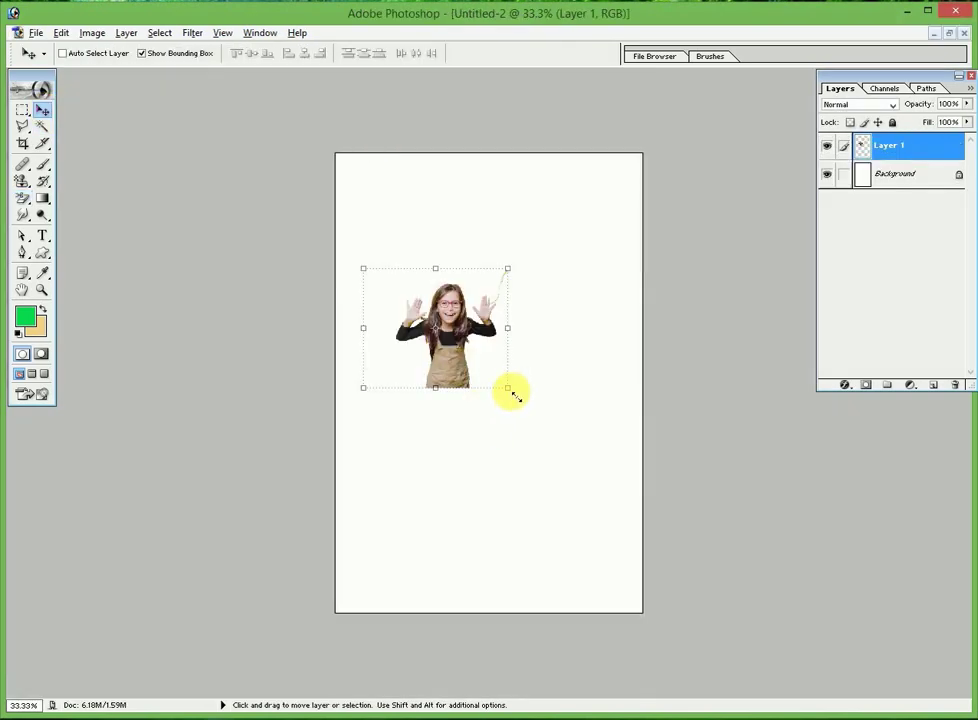
left_click_drag(507, 387, 617, 598)
Scale the girl up to fill most of the page, apply the transform and shift her up-left.
left_click_drag(363, 268, 313, 181)
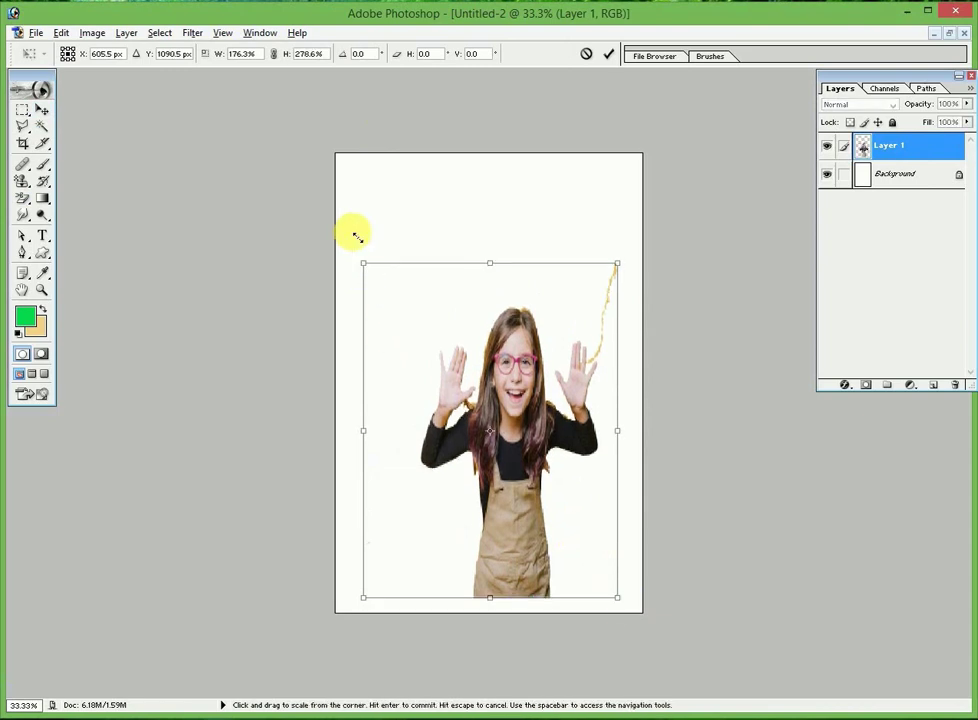
left_click(42, 109)
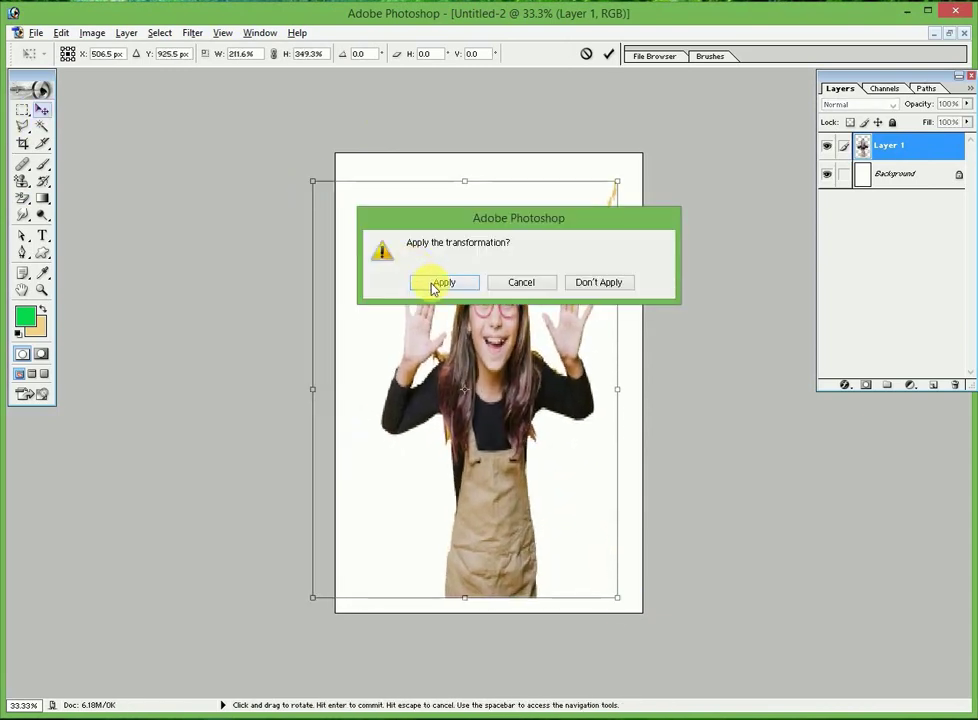
left_click(437, 283)
left_click_drag(499, 394, 488, 375)
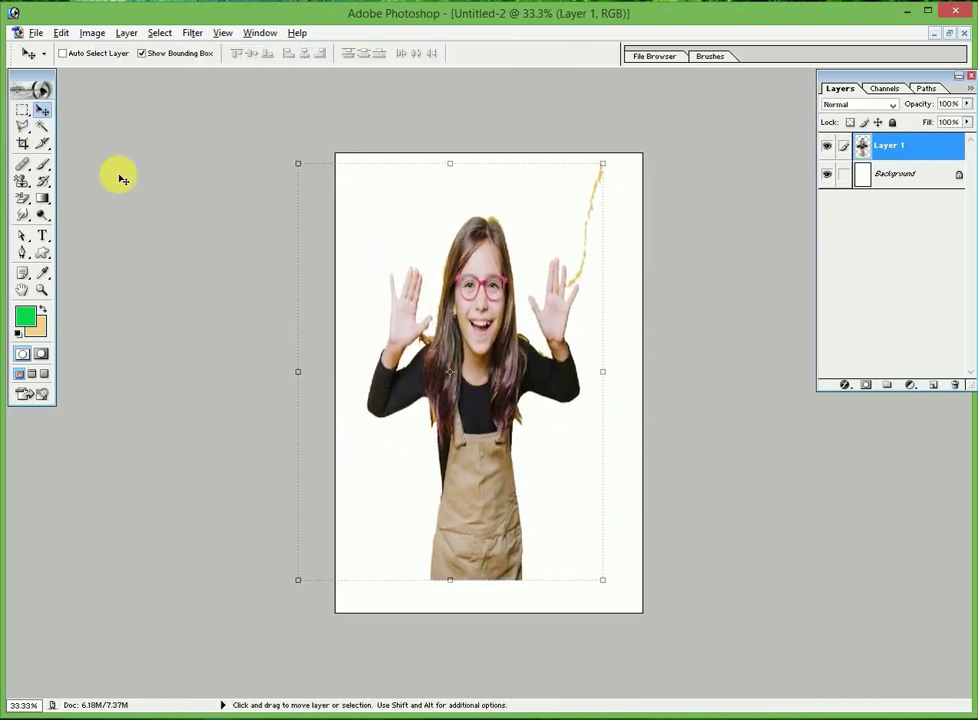
left_click(22, 198)
Erase the yellow fringe between the fingers of her waving hand with an 8 px eraser.
left_click(70, 197)
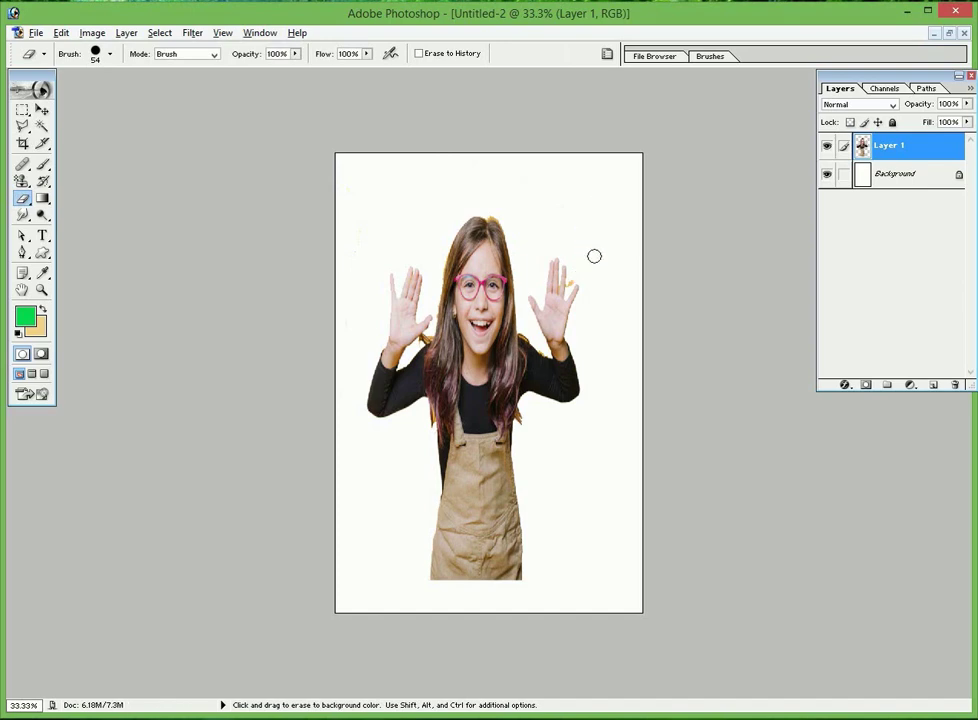
scroll(594, 256, "up", 1)
scroll(594, 256, "up", 1)
scroll(594, 256, "up", 2)
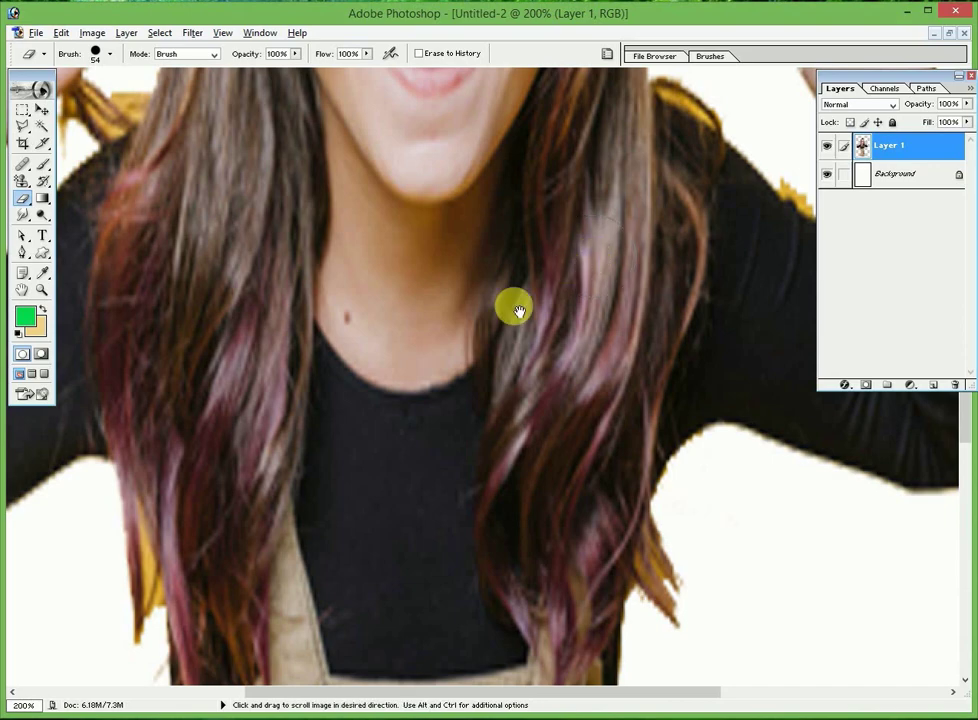
left_click_drag(511, 306, 685, 240)
right_click(622, 213)
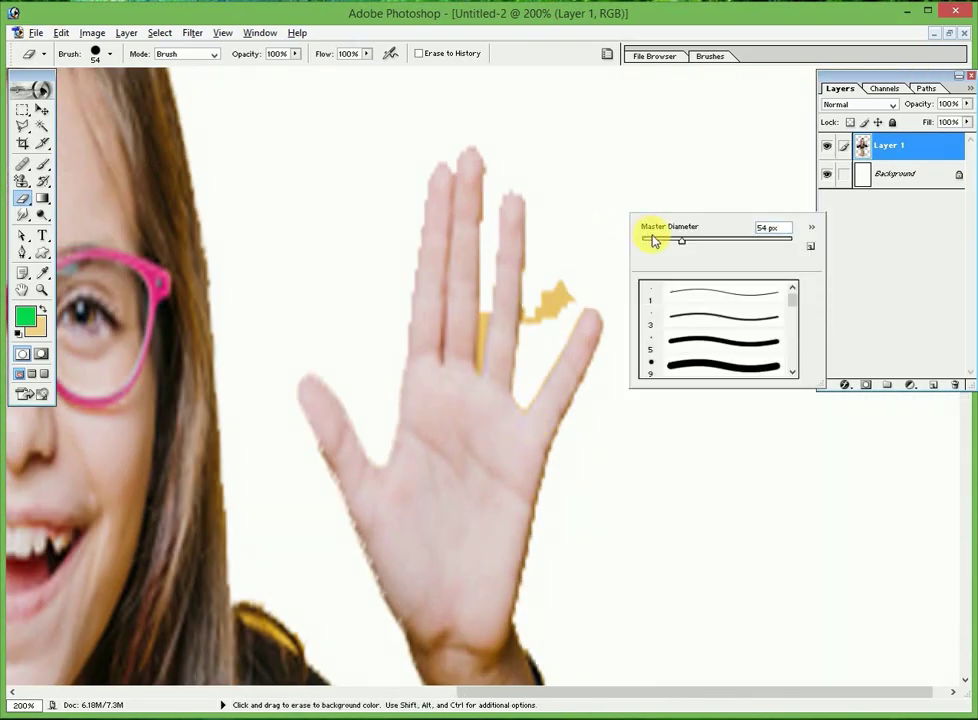
left_click_drag(571, 291, 554, 293)
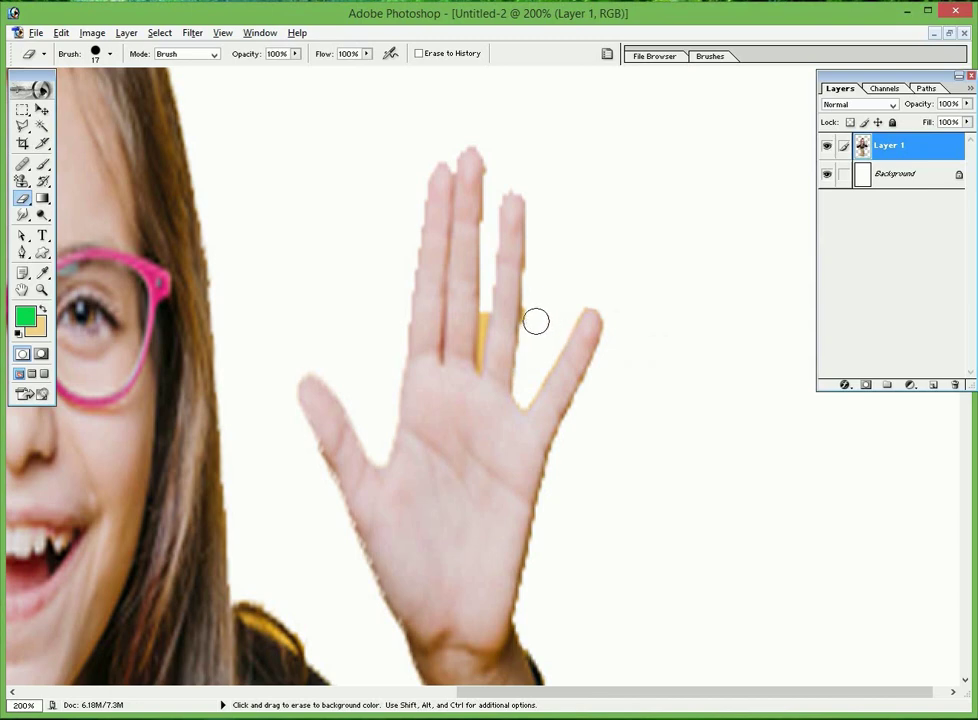
right_click(557, 288)
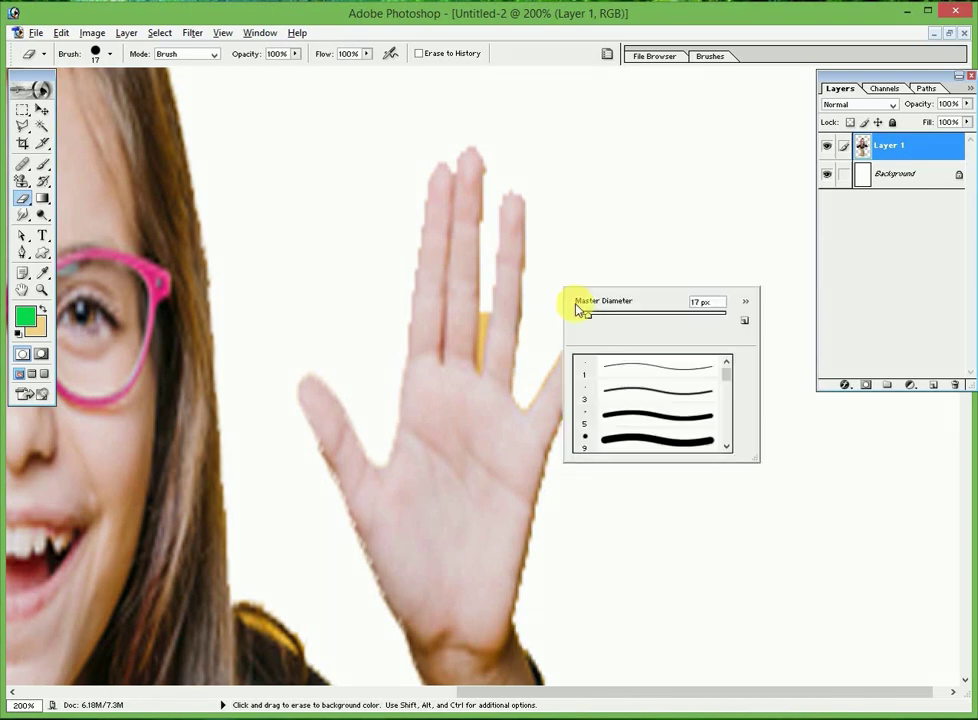
key("Return")
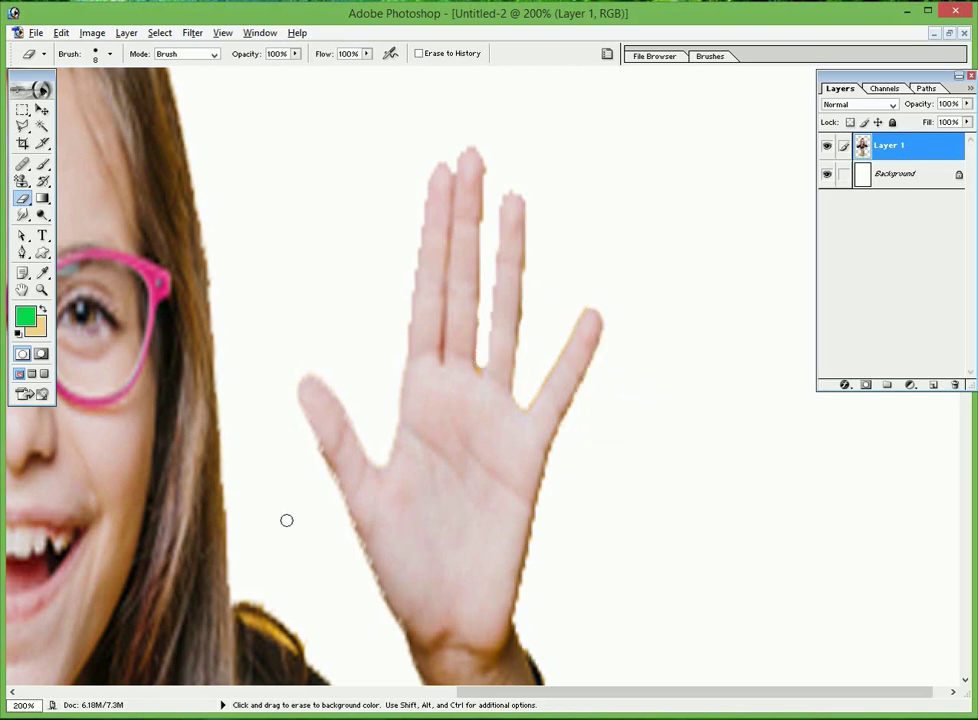
Clean yellow around her other hand and hair with 40 px and 19 px erasers, then zoom out to 100%.
left_click_drag(285, 508, 455, 218)
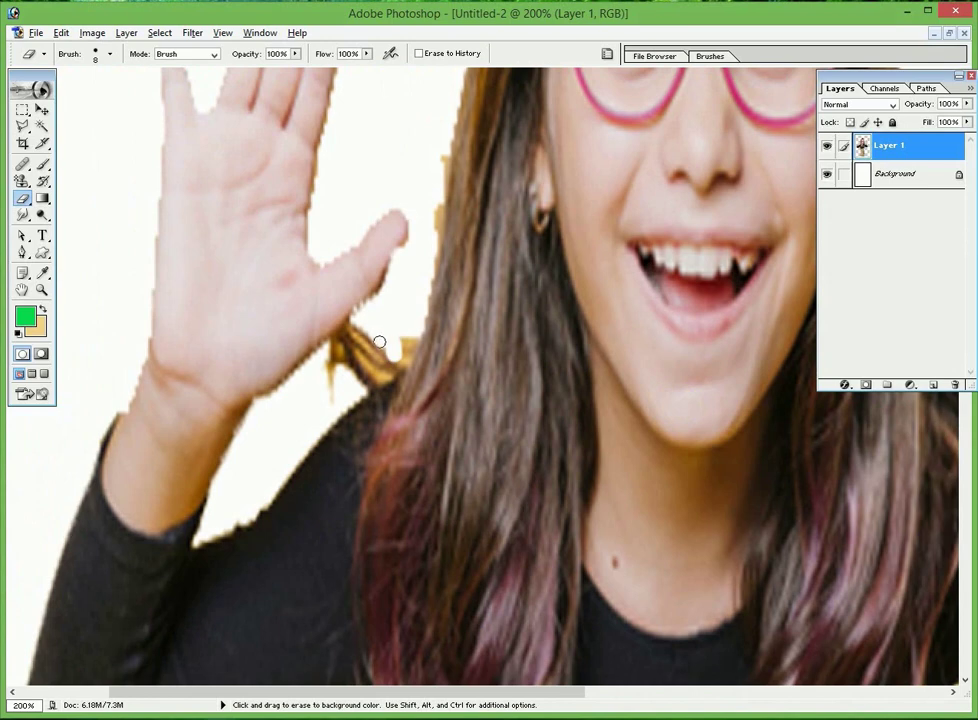
right_click(380, 342)
left_click_drag(424, 366, 428, 368)
key("Return")
left_click(361, 354)
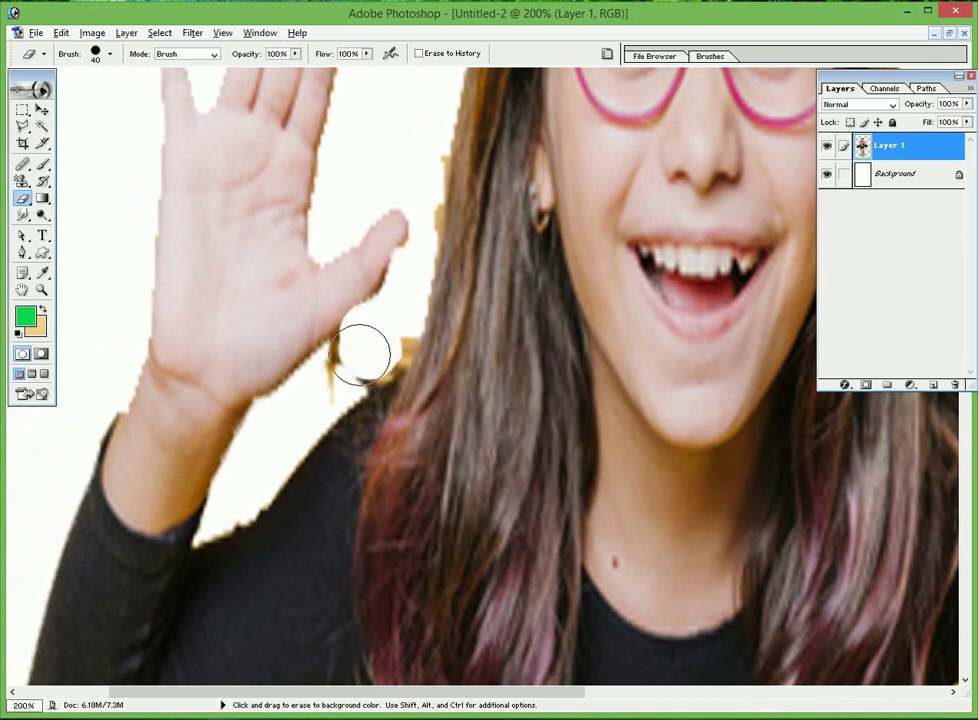
left_click_drag(361, 354, 372, 340)
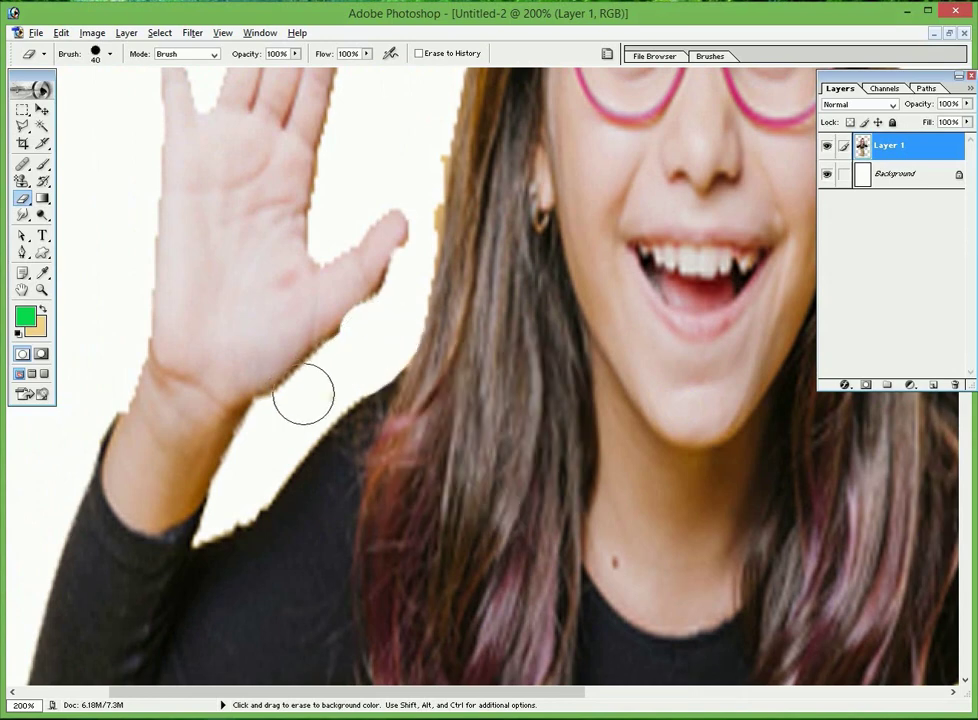
right_click(418, 194)
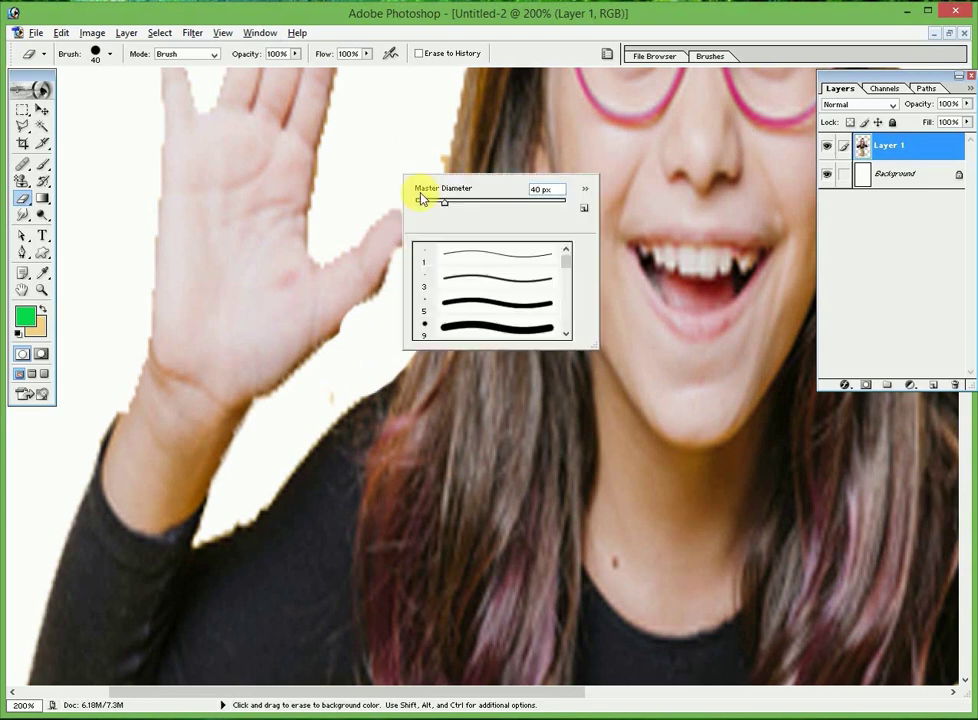
key("Return")
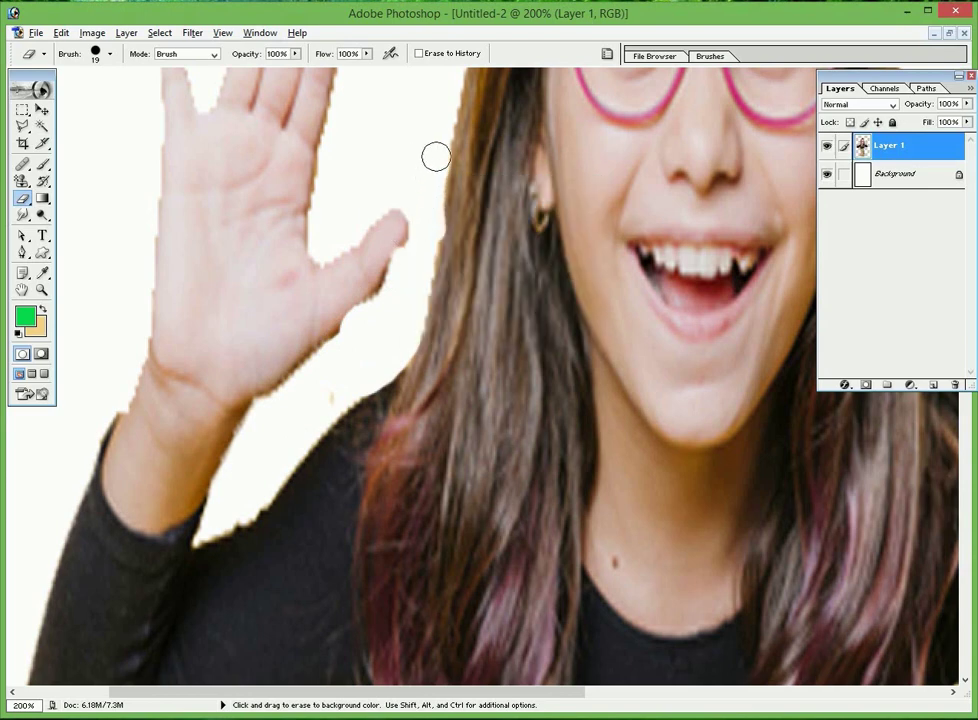
key("ctrl+minus")
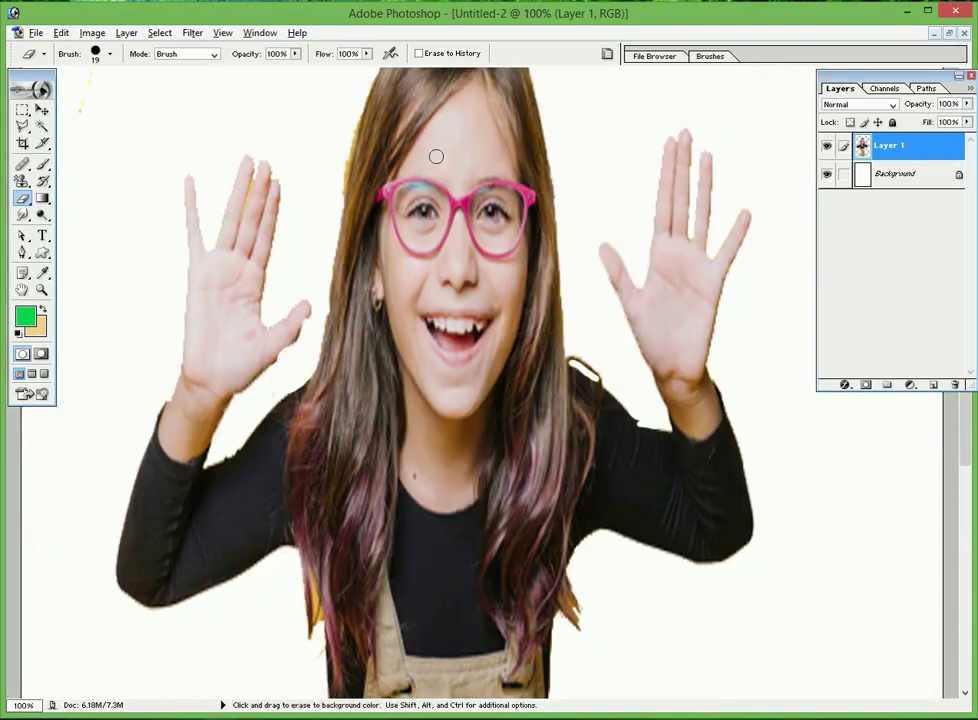
left_click_drag(426, 572, 432, 302)
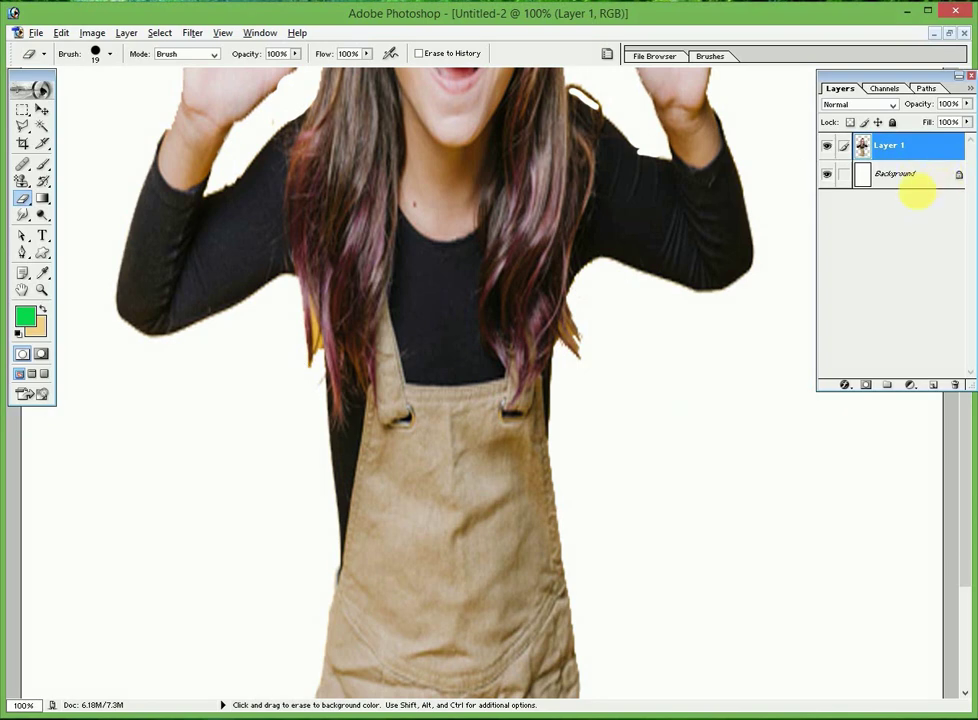
Delete the white Background layer and undo a stray eraser stroke on the shirt.
left_click(917, 186)
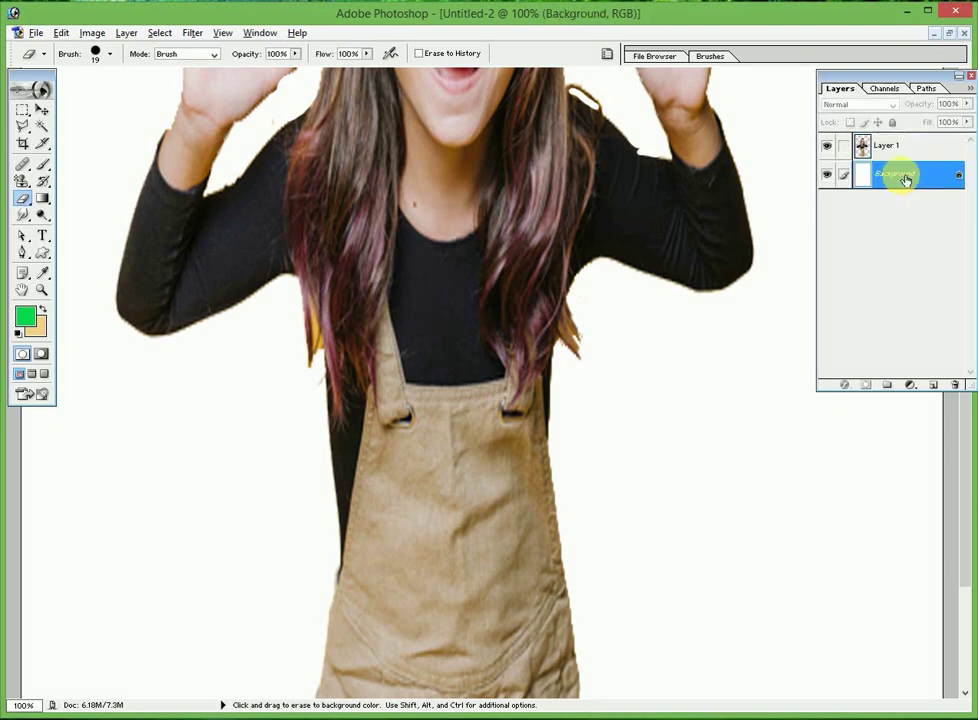
left_click_drag(905, 180, 955, 386)
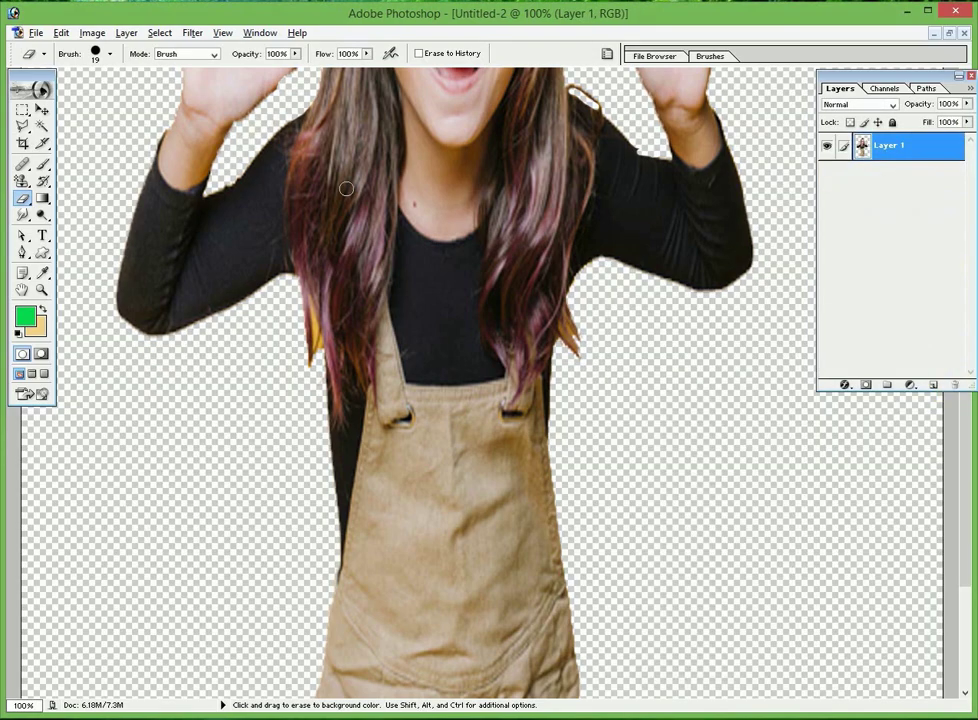
left_click_drag(396, 150, 405, 288)
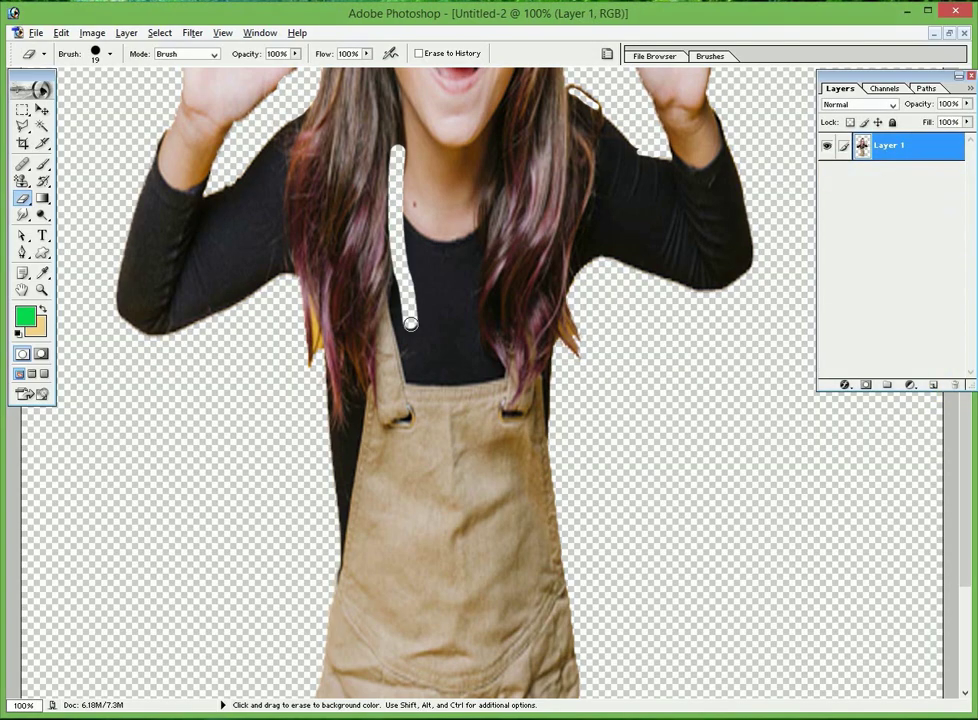
key("ctrl+z")
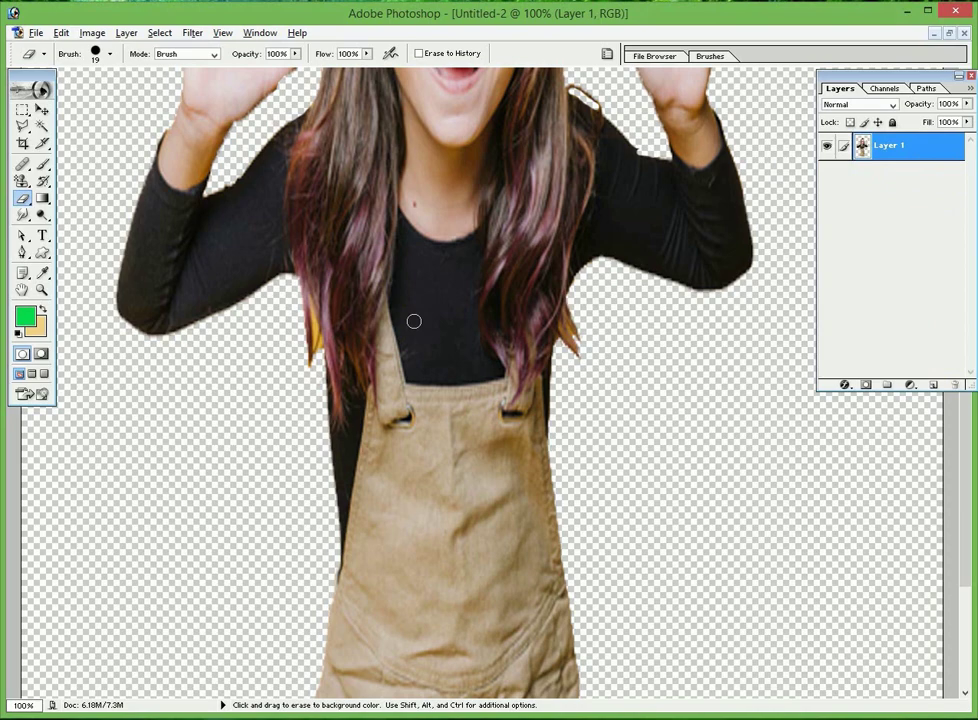
Zoom to 300% on the head and erase the yellow clump on top of her hair.
key("h")
mouse_move(414, 321)
left_mouse_down()
mouse_move(432, 493)
mouse_move(458, 284)
mouse_move(419, 421)
mouse_move(426, 517)
mouse_move(444, 457)
mouse_move(437, 502)
left_mouse_up()
left_click_drag(493, 189, 493, 229)
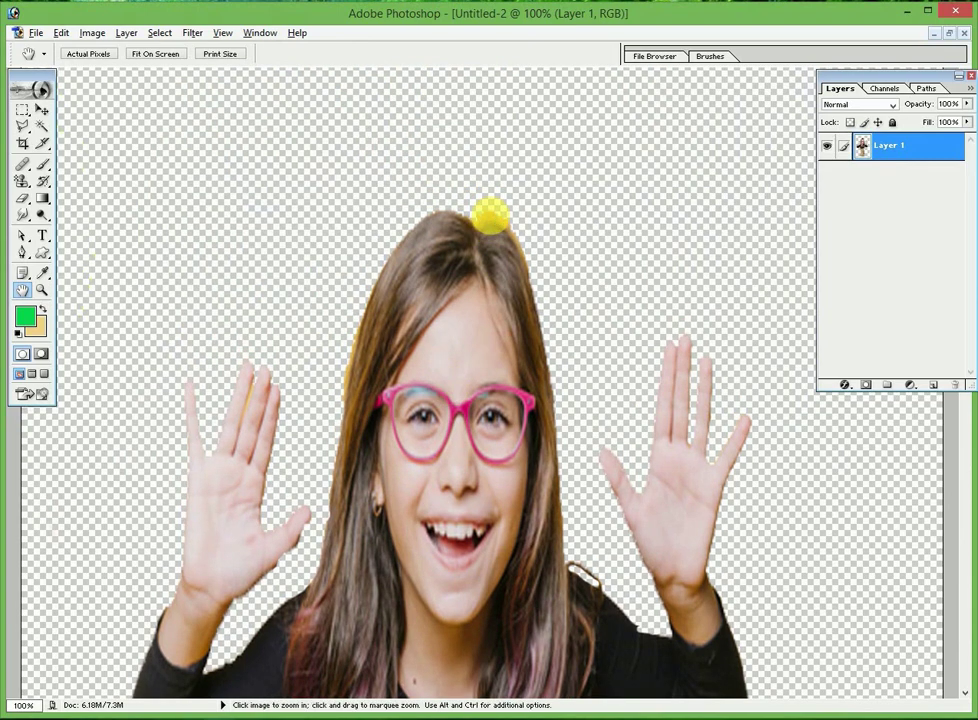
key("ctrl+plus")
key("ctrl+plus")
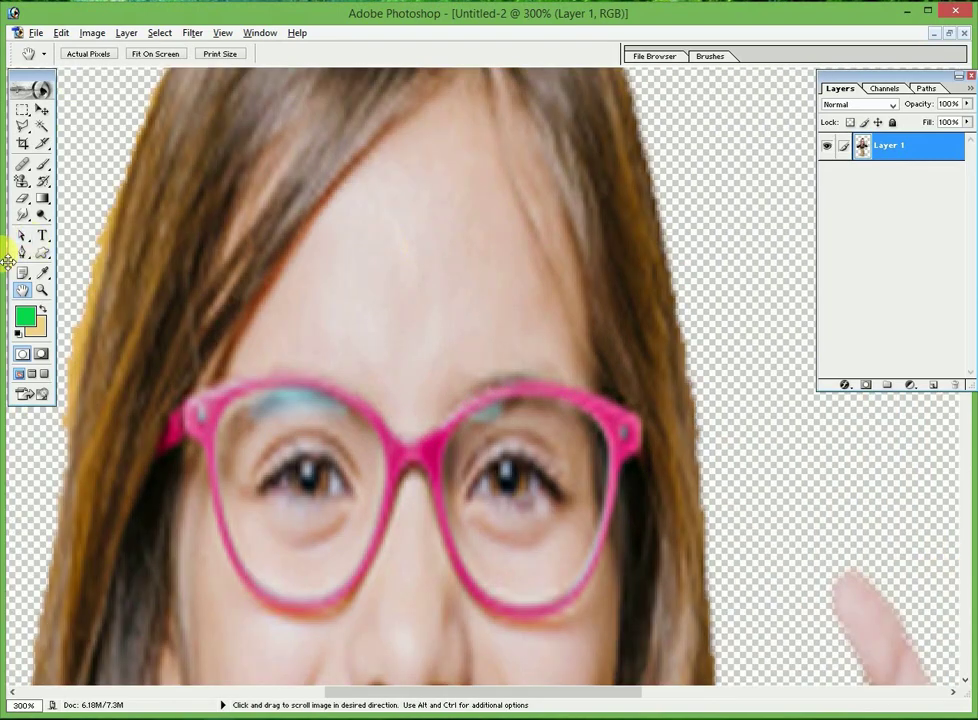
left_click_drag(415, 290, 400, 640)
left_click(22, 198)
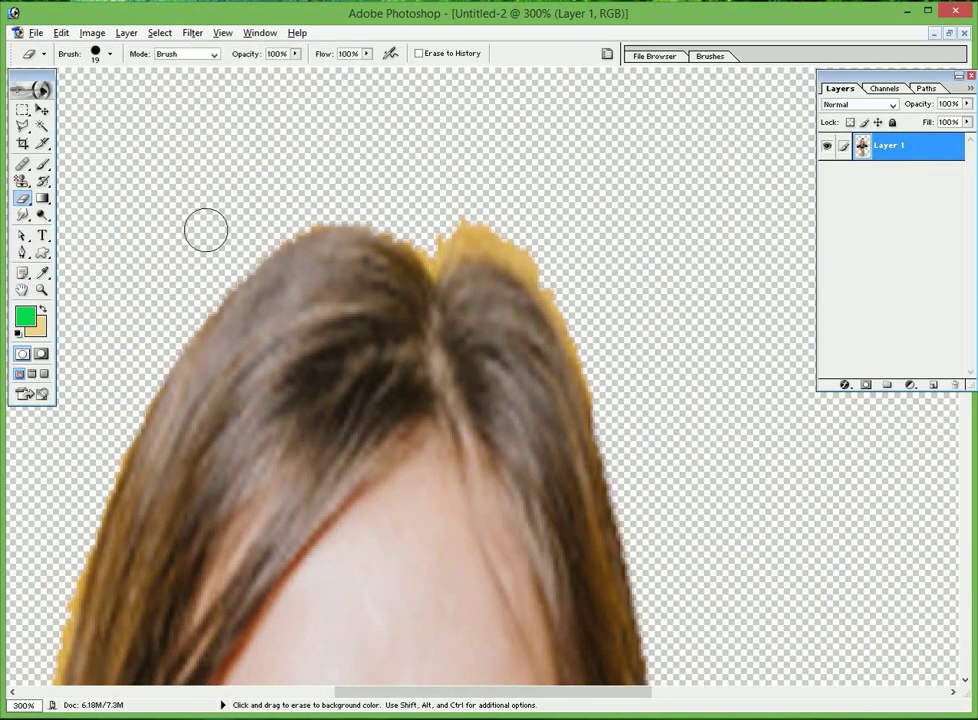
mouse_move(434, 245)
left_mouse_down()
mouse_move(480, 229)
mouse_move(530, 257)
left_mouse_up()
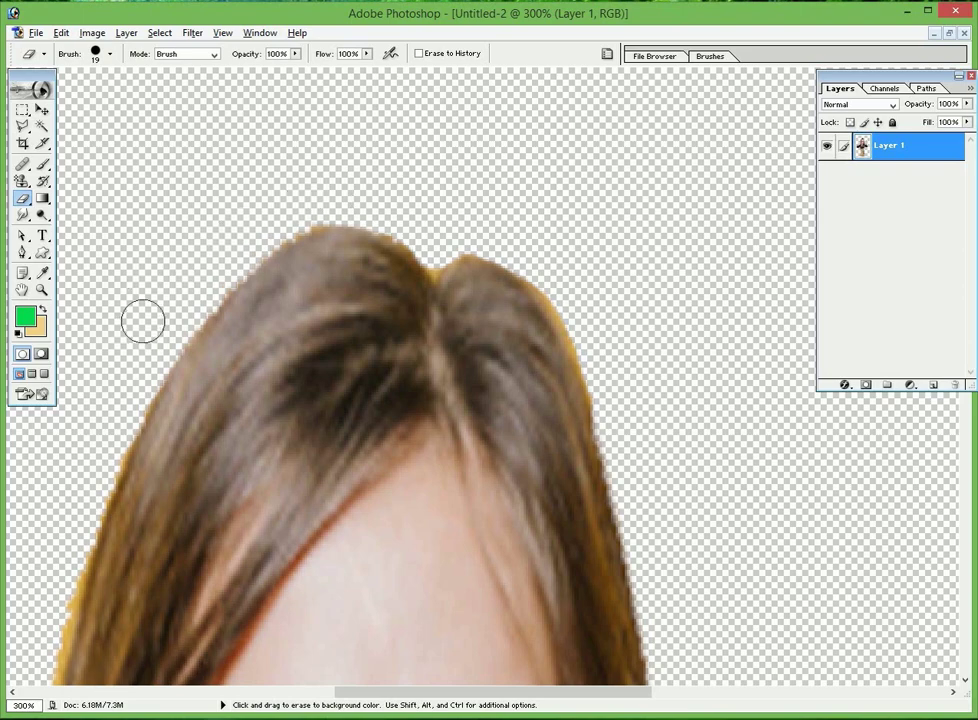
key("ctrl+minus")
key("ctrl+minus")
key("ctrl+minus")
key("ctrl+minus")
key("ctrl+minus")
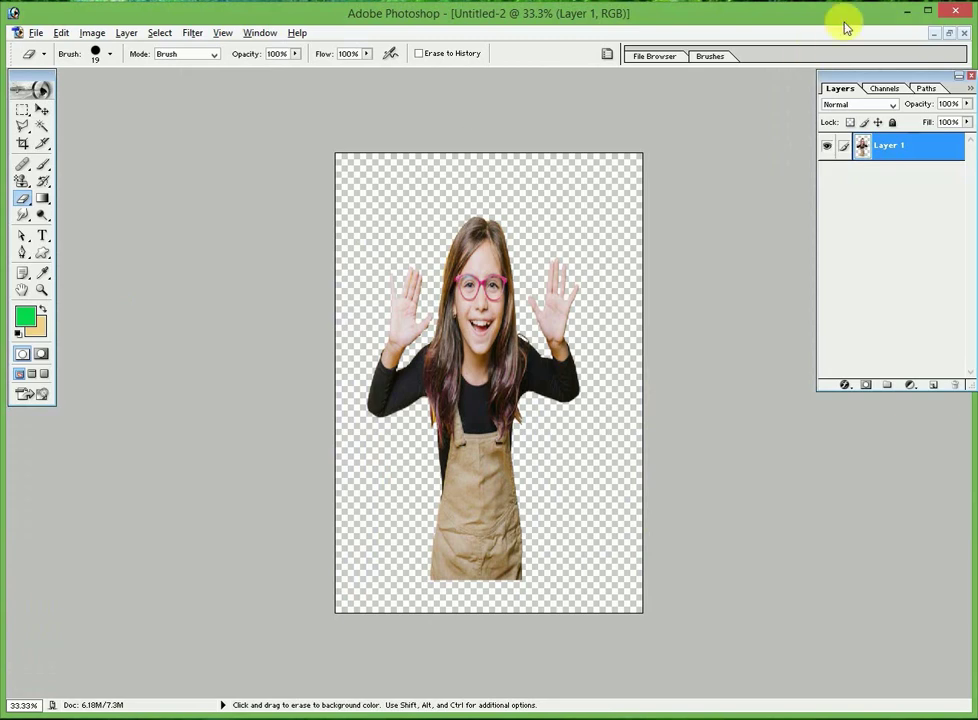
Float the Untitled-2 window aside and create a new 4 × 6 inch, 300 ppi document.
left_click(948, 34)
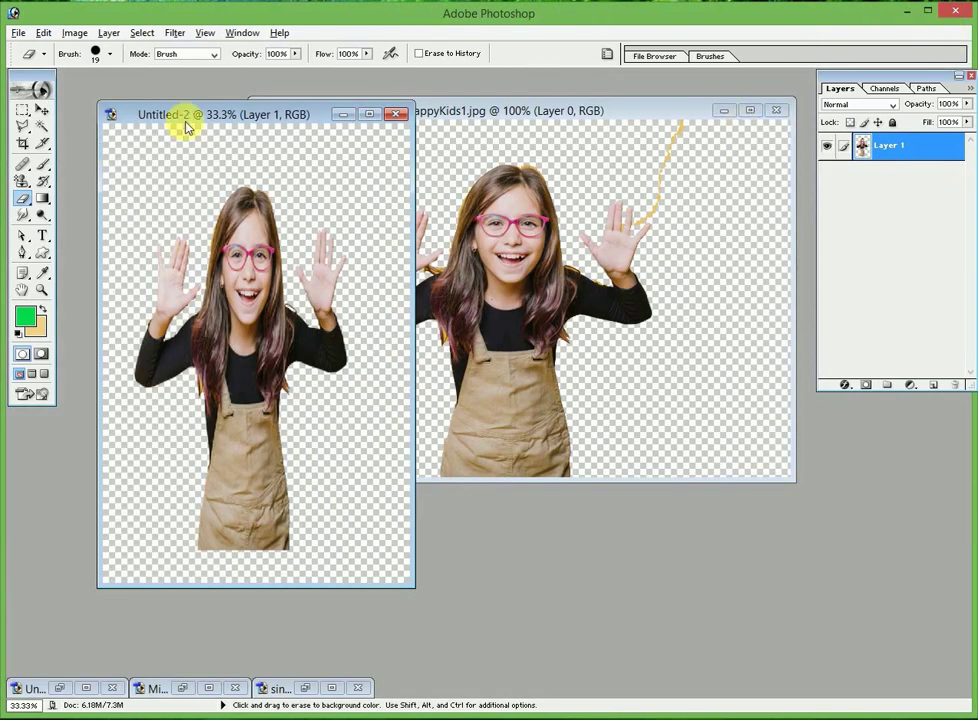
mouse_move(186, 116)
left_mouse_down()
mouse_move(371, 150)
mouse_move(537, 119)
left_mouse_up()
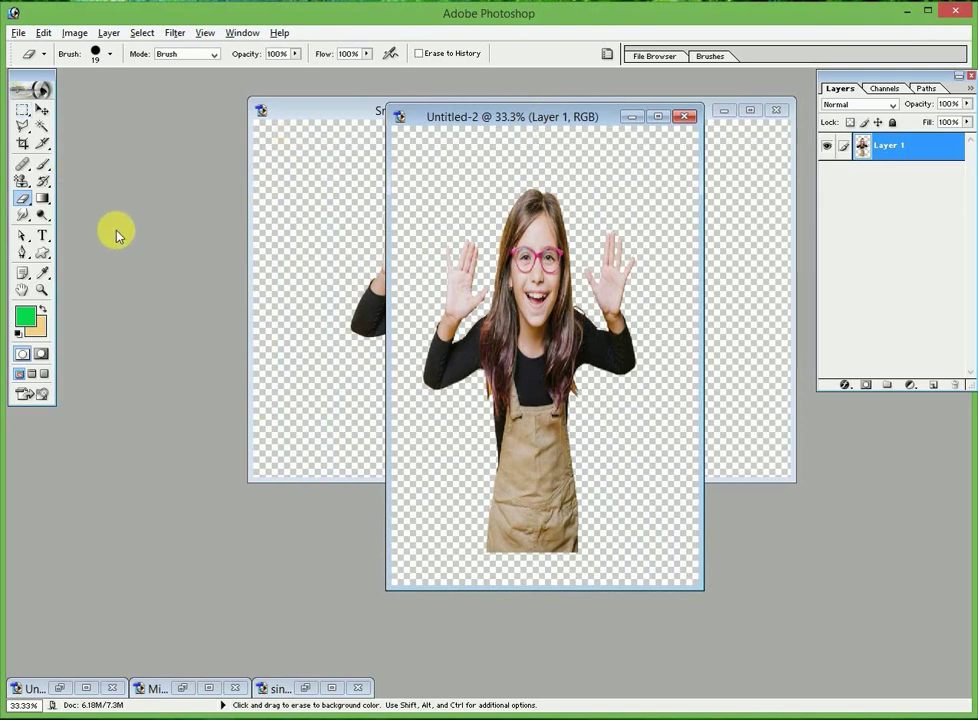
key("ctrl+n")
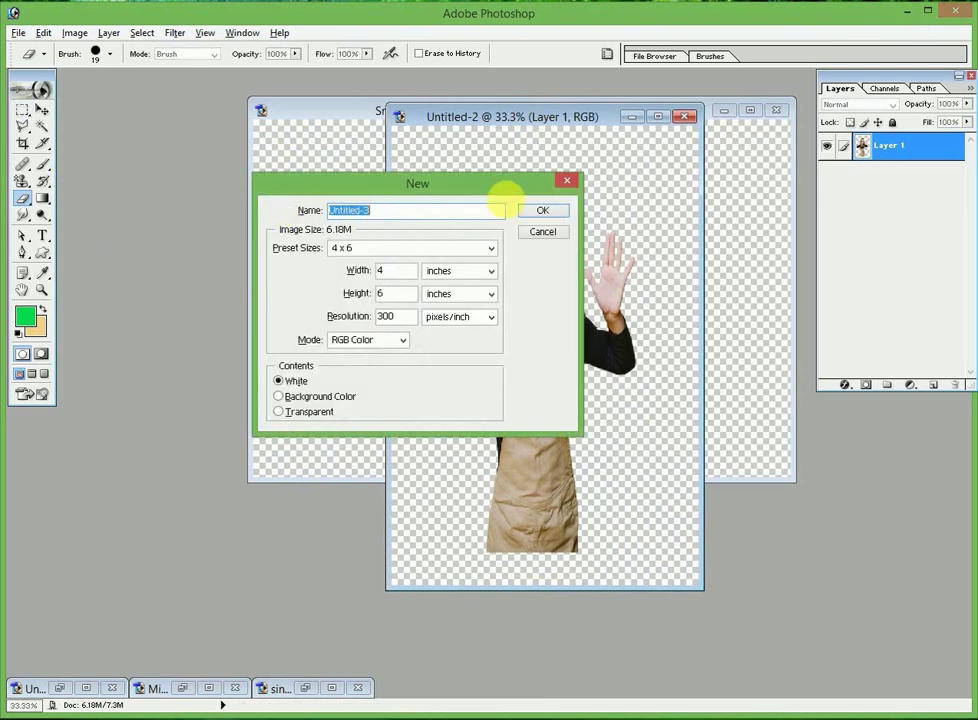
left_click(540, 211)
Fill the new canvas with a violet angle gradient dragged from the top-left corner.
left_click(43, 199)
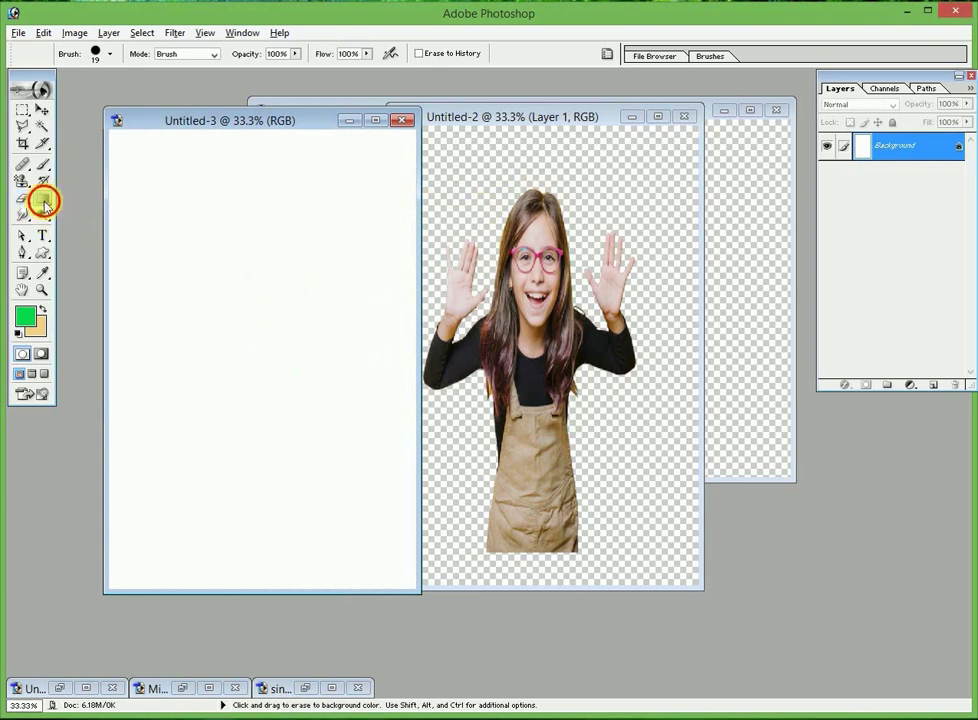
left_click(118, 53)
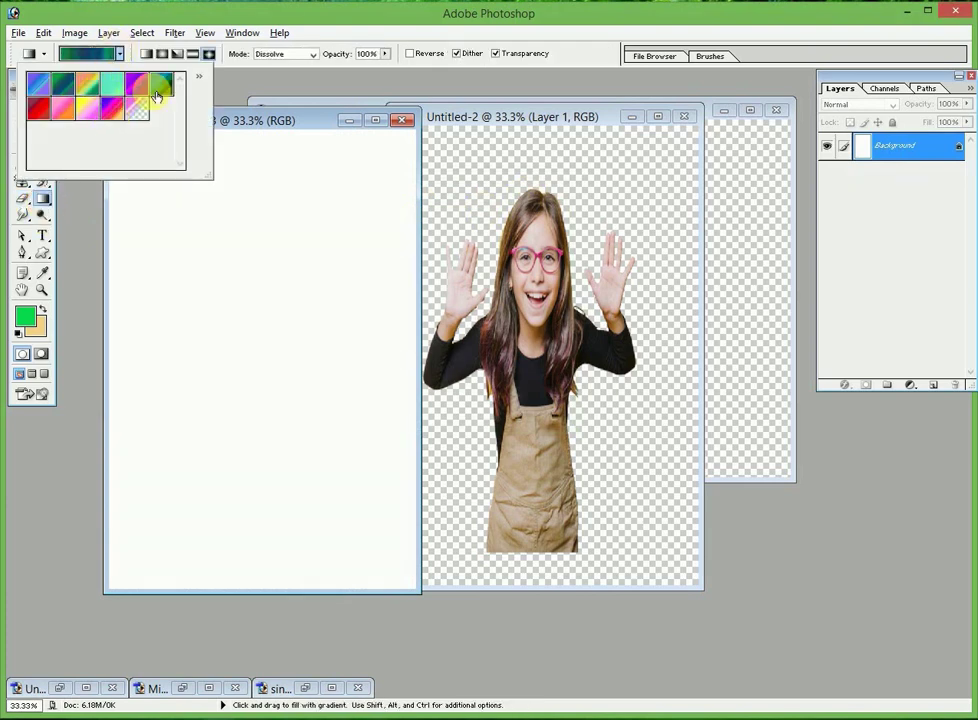
left_click(137, 84)
left_click(282, 325)
left_click_drag(203, 454, 235, 440)
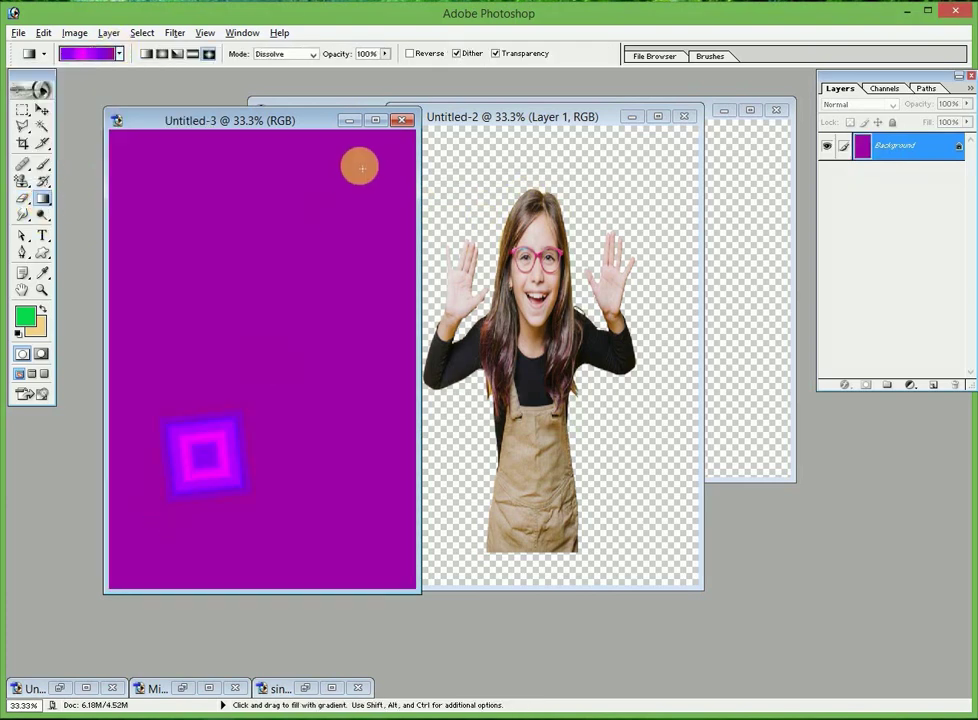
left_click_drag(358, 166, 200, 430)
left_click_drag(113, 137, 262, 300)
left_click(42, 109)
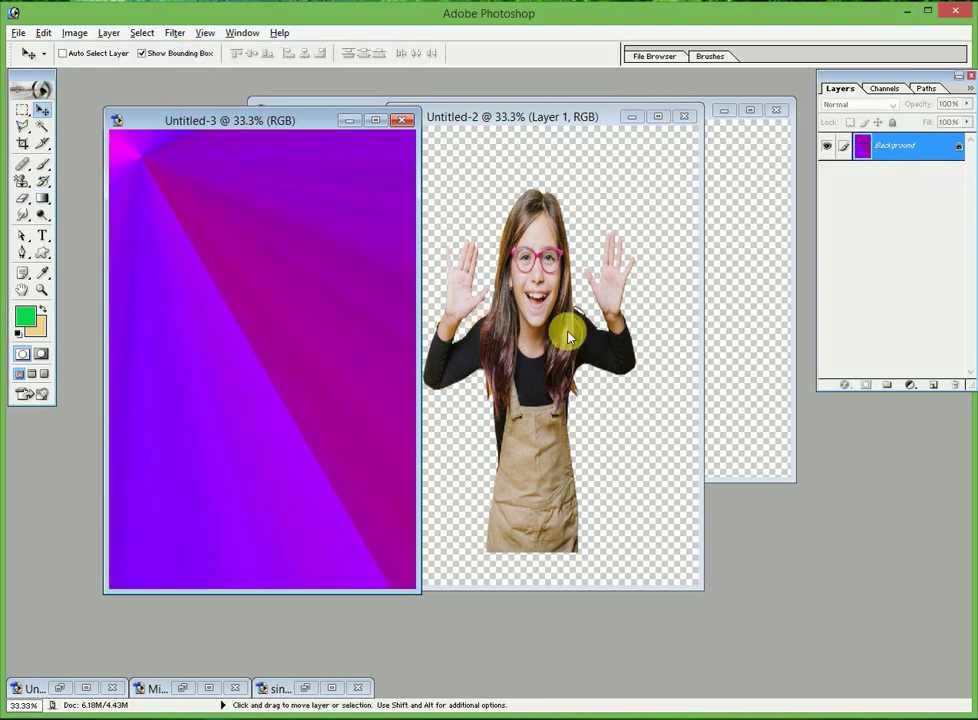
left_click(562, 310)
Drag the girl's layer from Untitled-2 onto the violet gradient in Untitled-3.
mouse_move(562, 310)
left_mouse_down()
mouse_move(498, 334)
mouse_move(268, 345)
mouse_move(258, 338)
mouse_move(270, 292)
mouse_move(271, 343)
mouse_move(273, 332)
mouse_move(280, 344)
left_mouse_up()
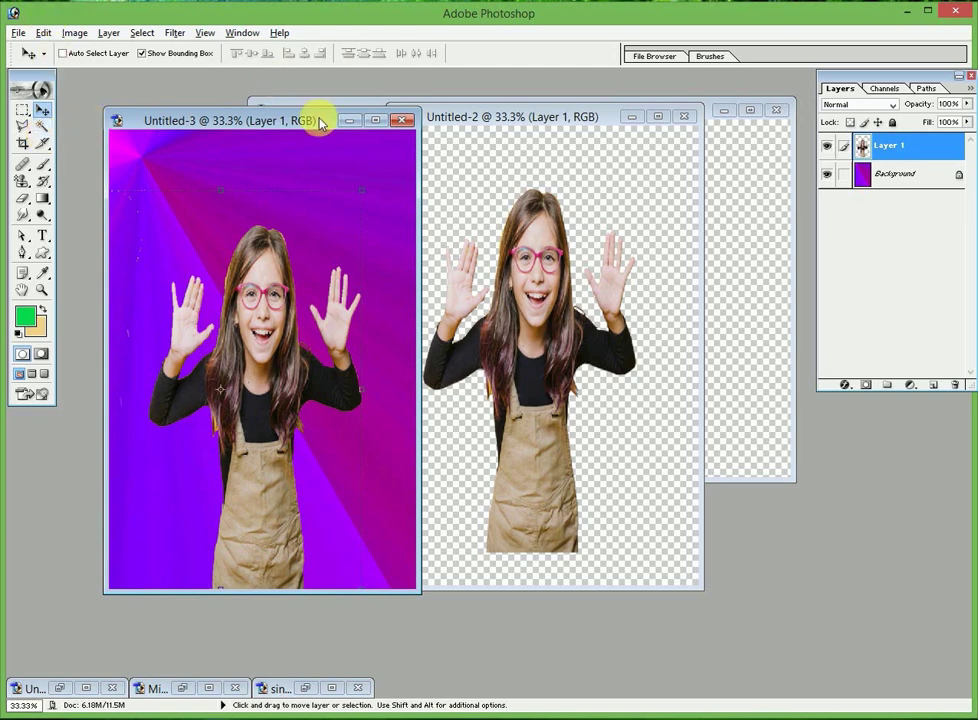
Minimize the three open documents and open the WP_20180901_001.jpg photo maximized.
left_click(349, 121)
left_click(631, 116)
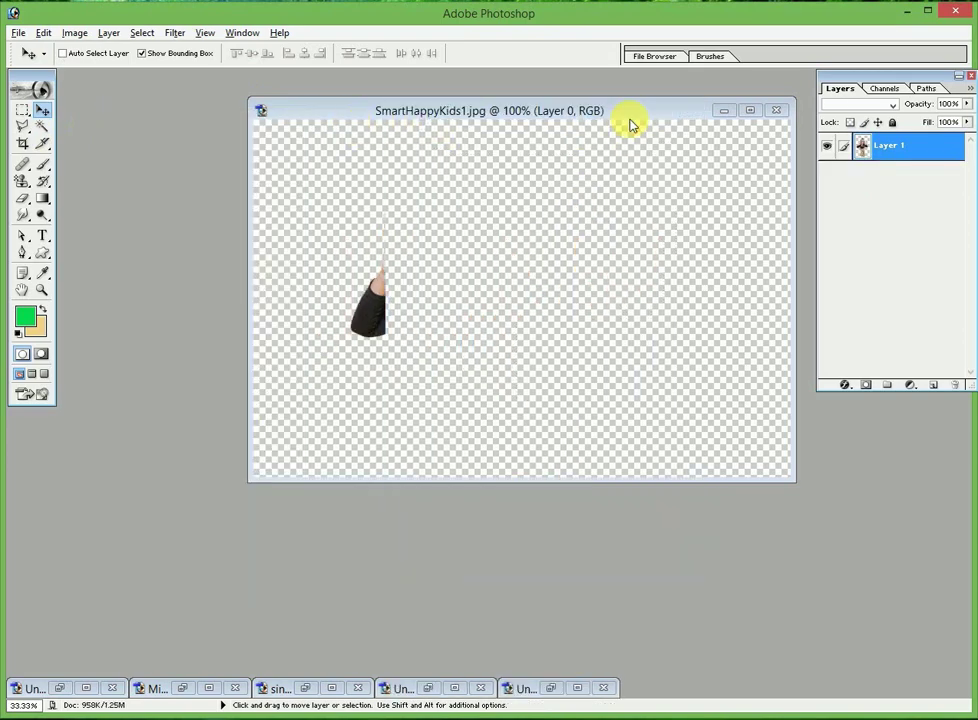
left_click(723, 110)
left_click(18, 33)
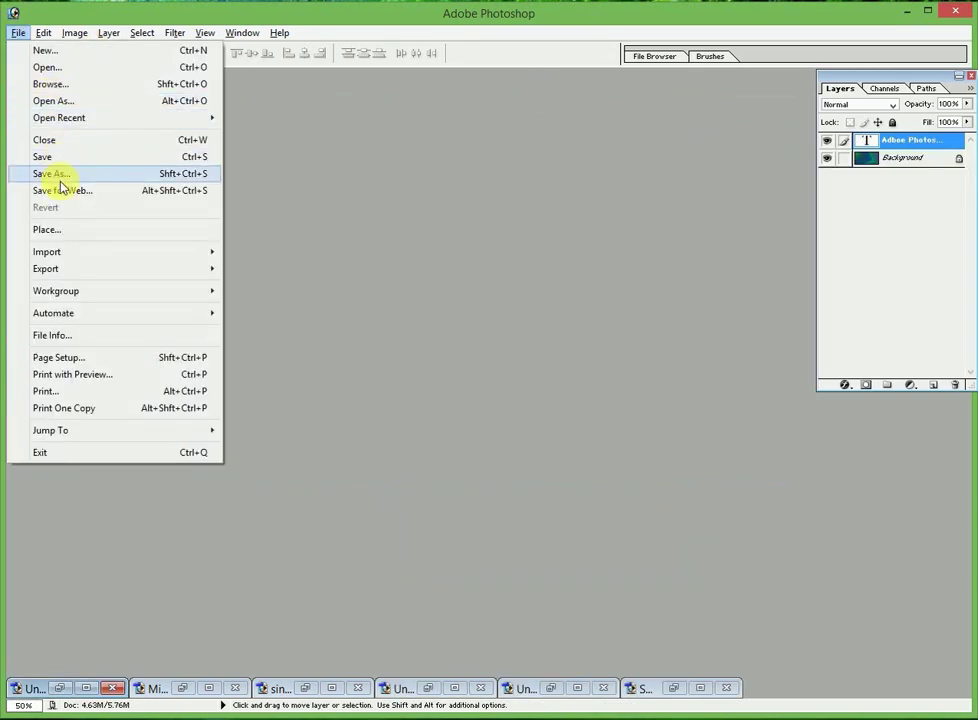
key("ctrl+o")
scroll(697, 192, "down", 10)
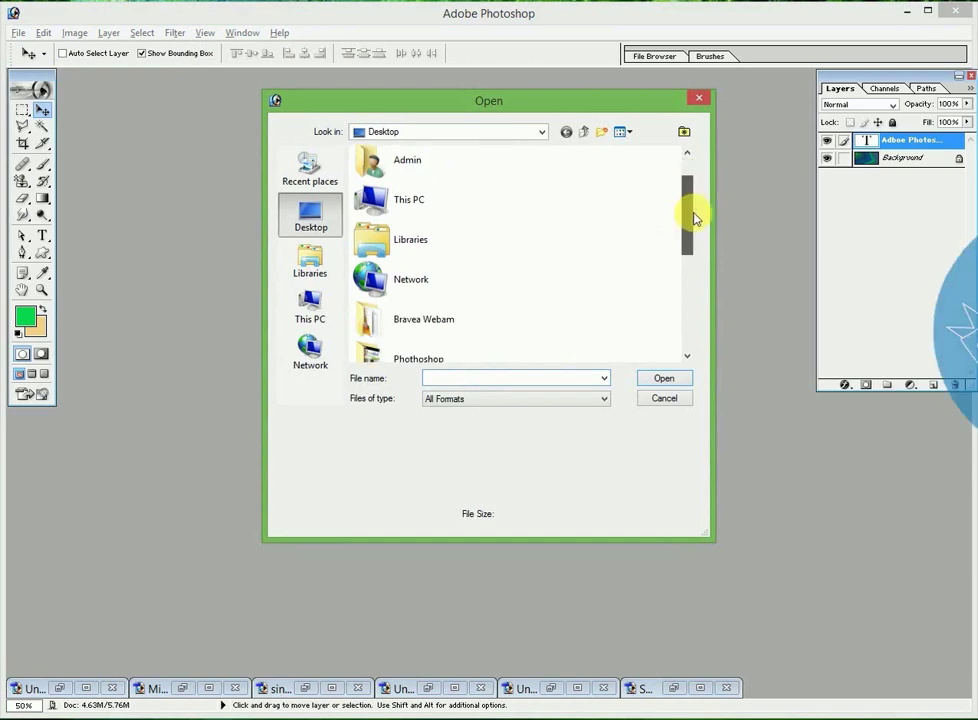
left_click(452, 345)
left_click(664, 378)
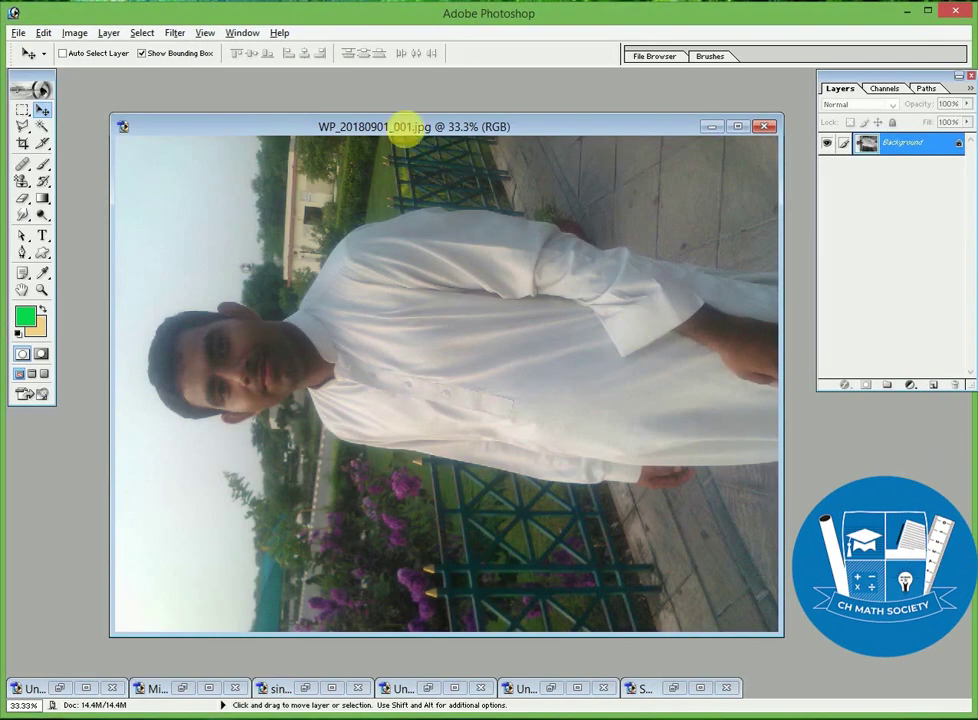
left_click_drag(374, 124, 505, 131)
double_click(505, 131)
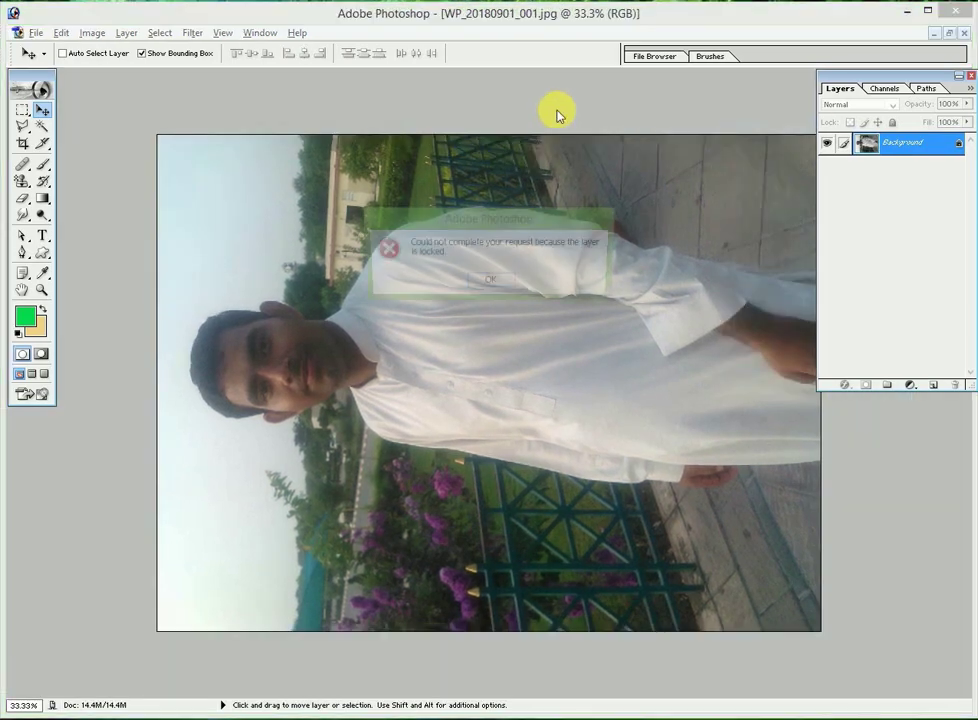
Dismiss the locked-layer warning and set the photo in a floating window moved up-right.
left_click(492, 285)
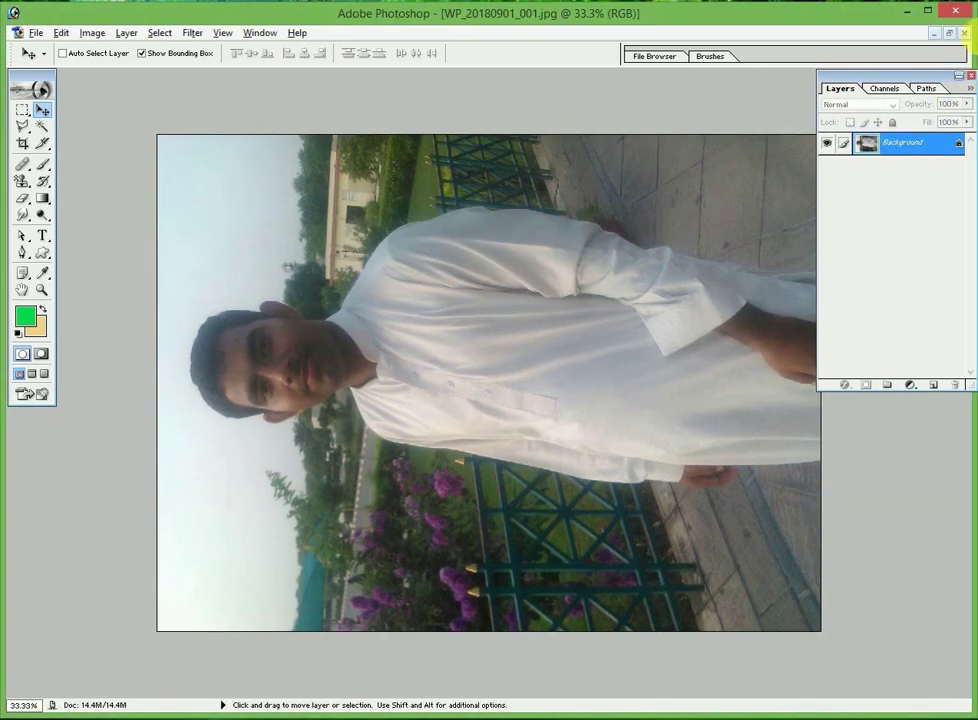
left_click(950, 34)
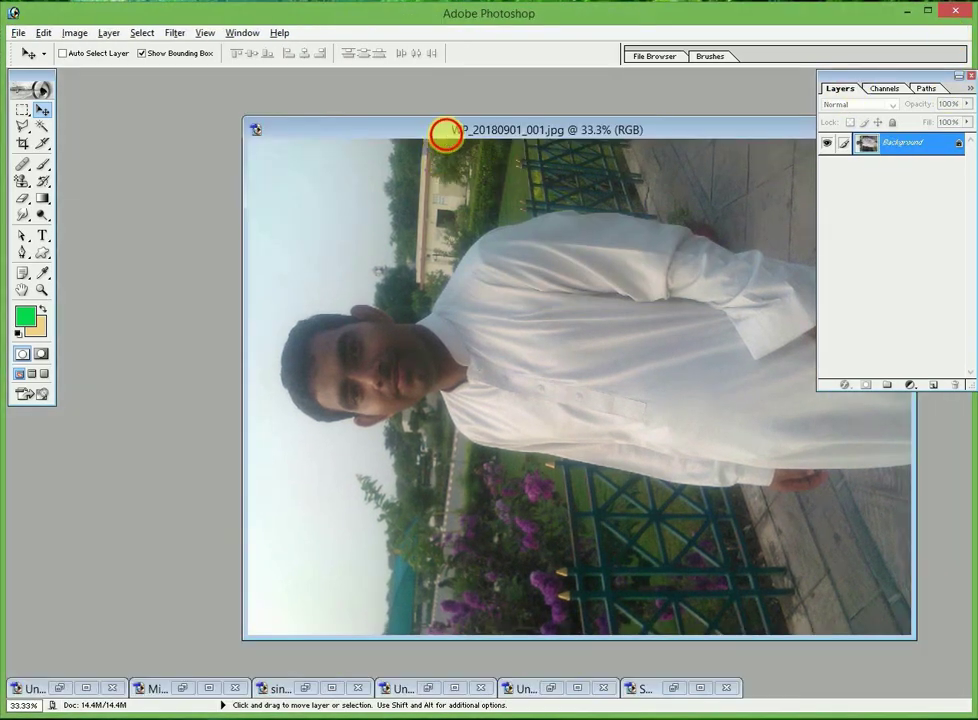
double_click(447, 130)
left_click(950, 33)
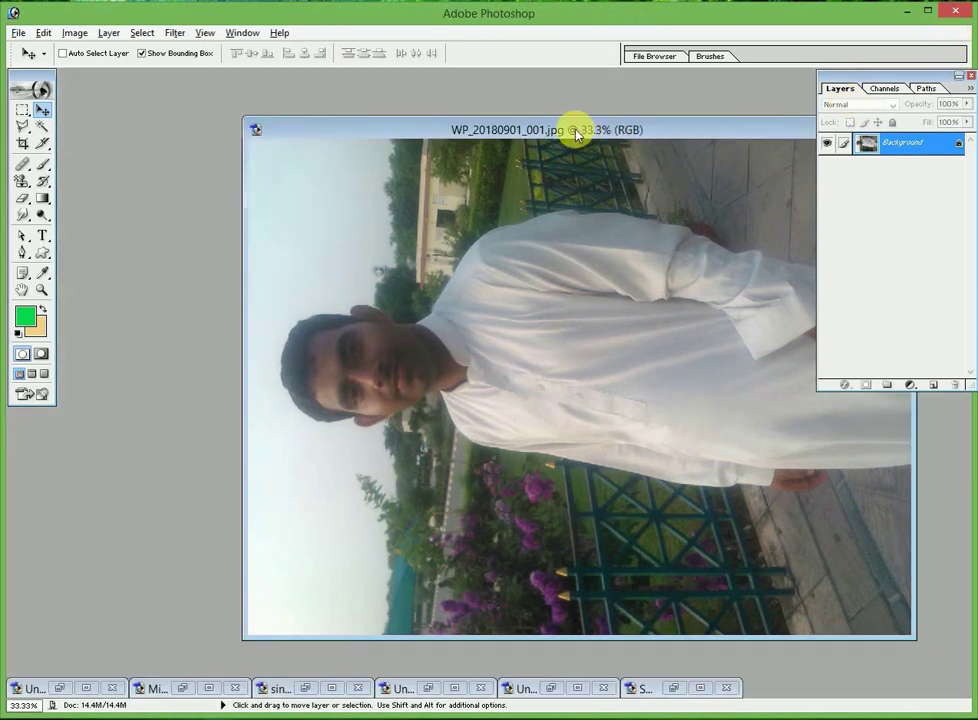
left_click_drag(563, 130, 590, 118)
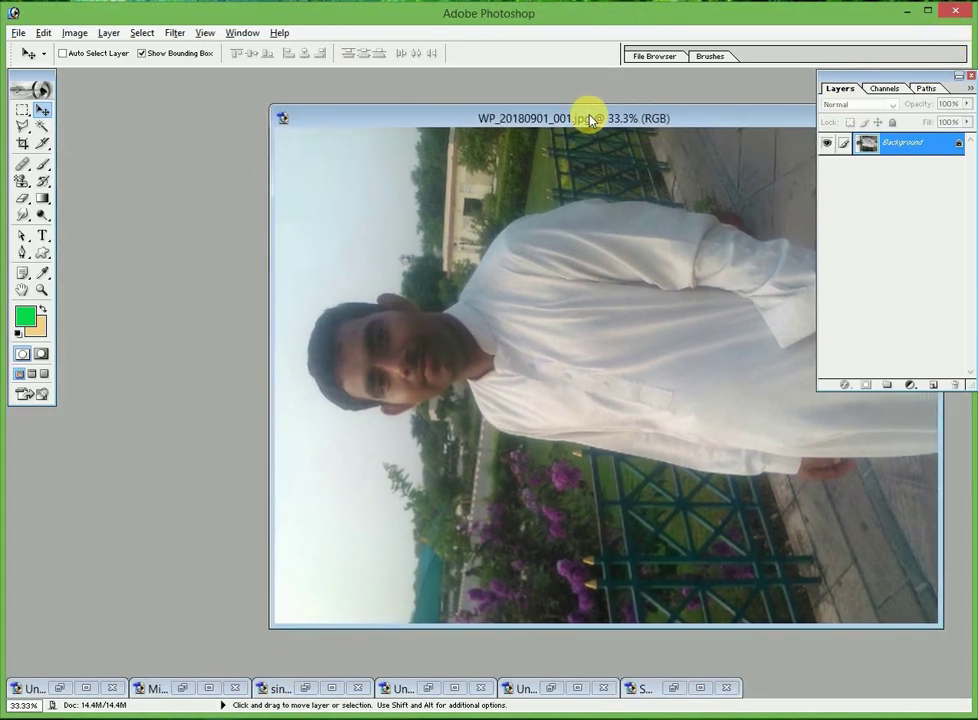
Create a new white 4 × 6 inch, 300 ppi document and return the photo to a floating window.
key("ctrl+n")
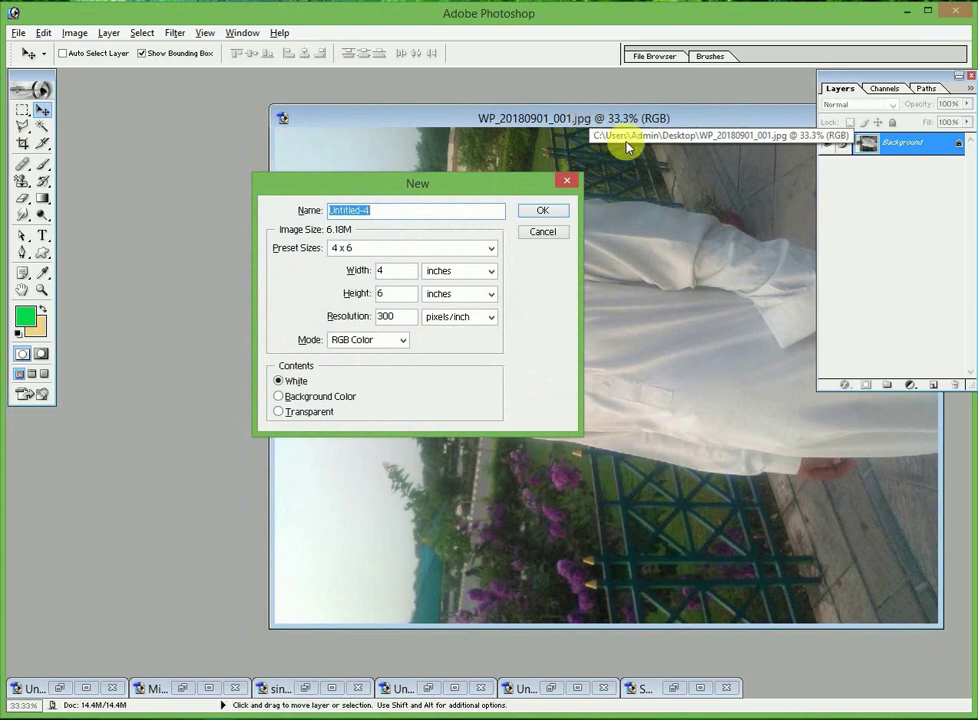
left_click(542, 211)
double_click(463, 120)
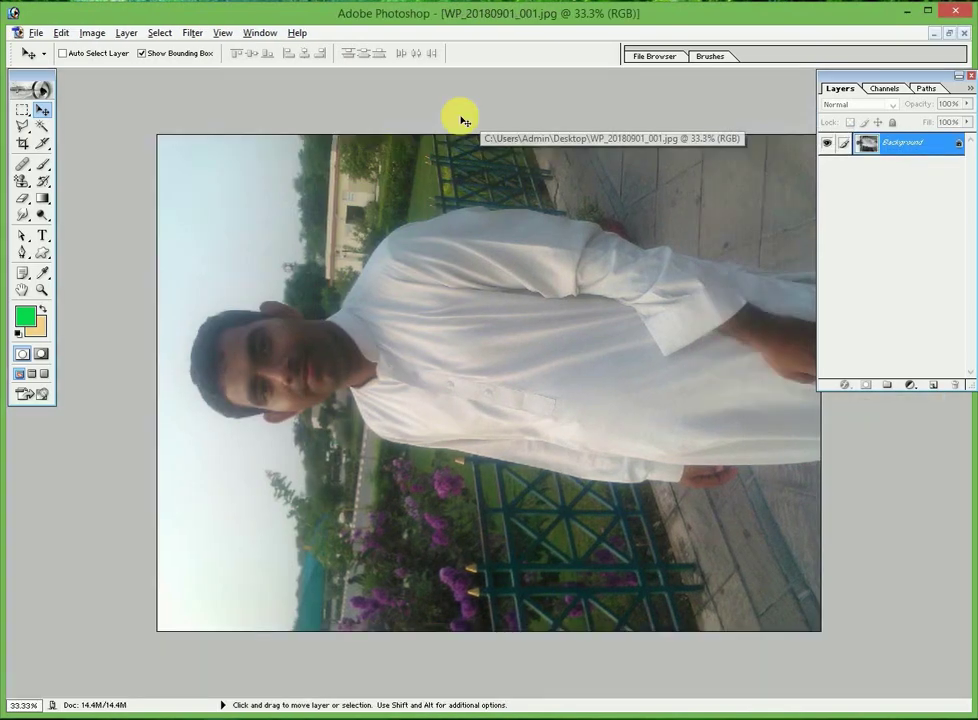
left_click(960, 37)
left_click(954, 32)
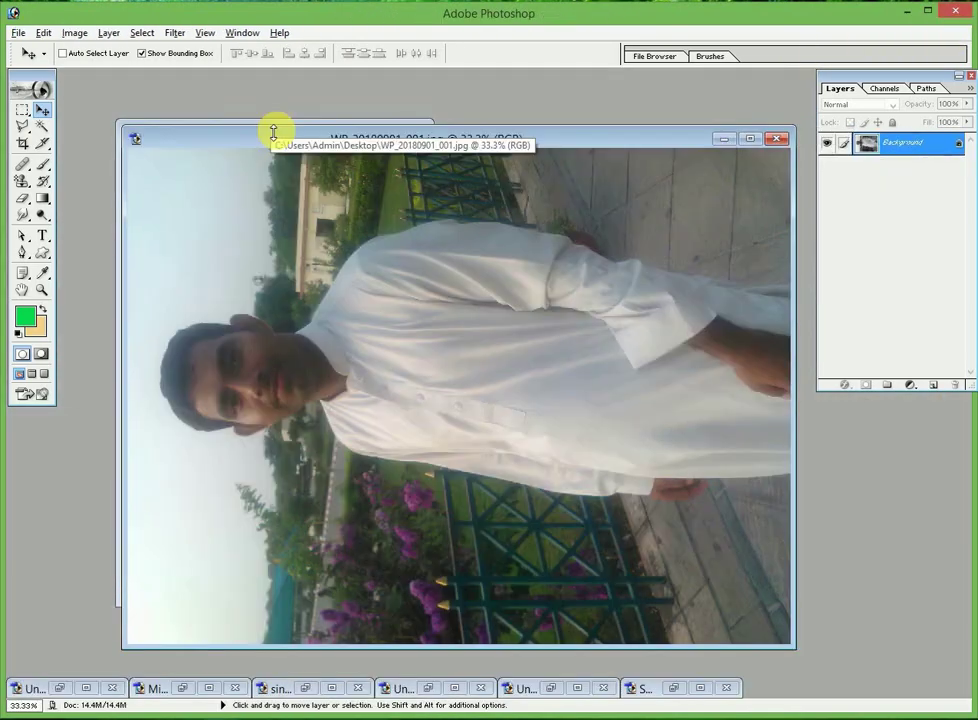
Copy the whole park photo into Untitled-4 as Layer 1 and shift it up over the top white strip.
key("ctrl+a")
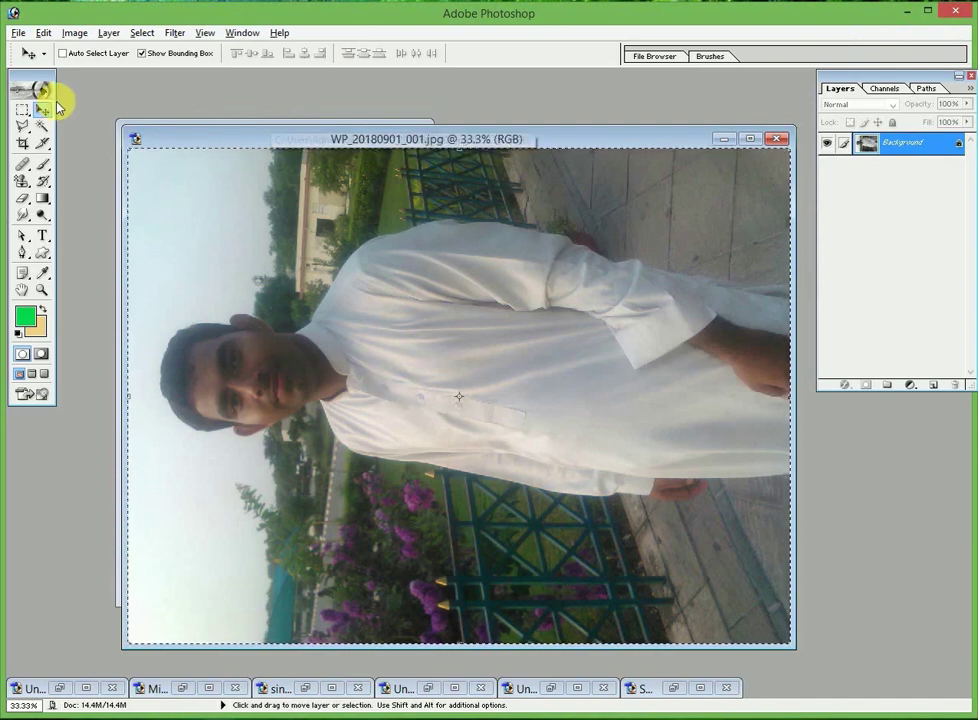
left_click_drag(200, 137, 377, 388)
left_click_drag(494, 486, 237, 306)
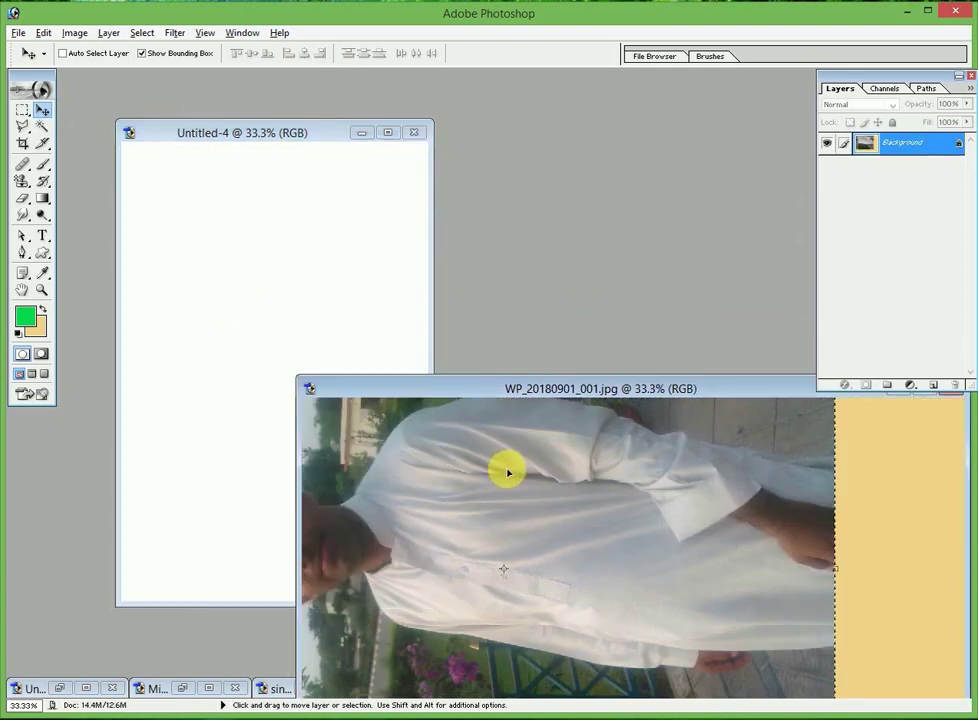
left_click_drag(506, 469, 381, 126)
left_click(388, 132)
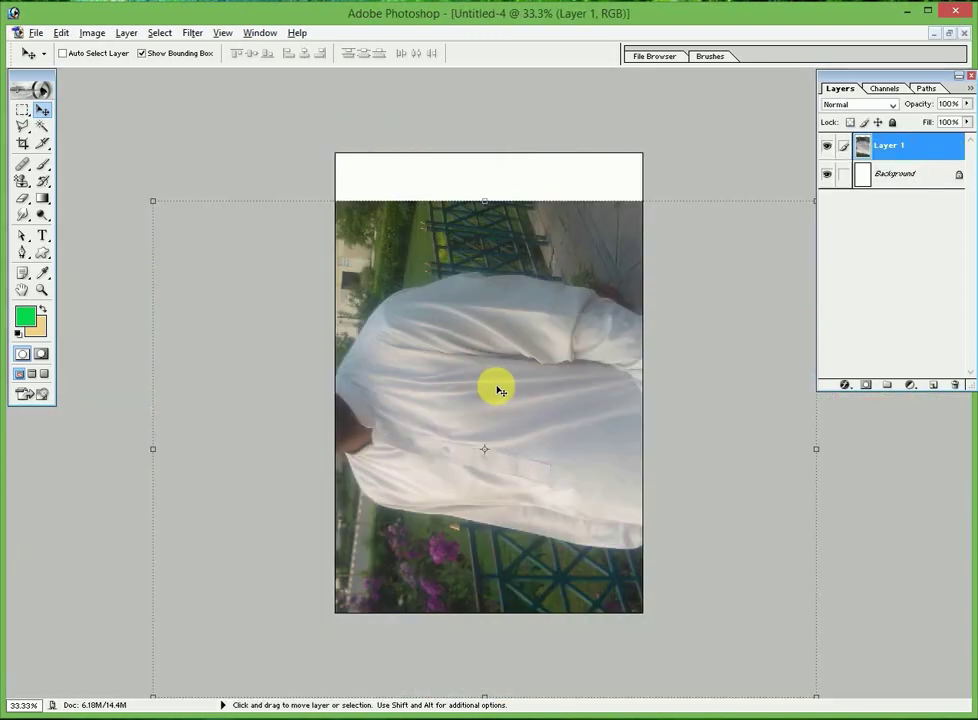
mouse_move(498, 388)
left_mouse_down()
mouse_move(487, 336)
mouse_move(485, 367)
left_mouse_up()
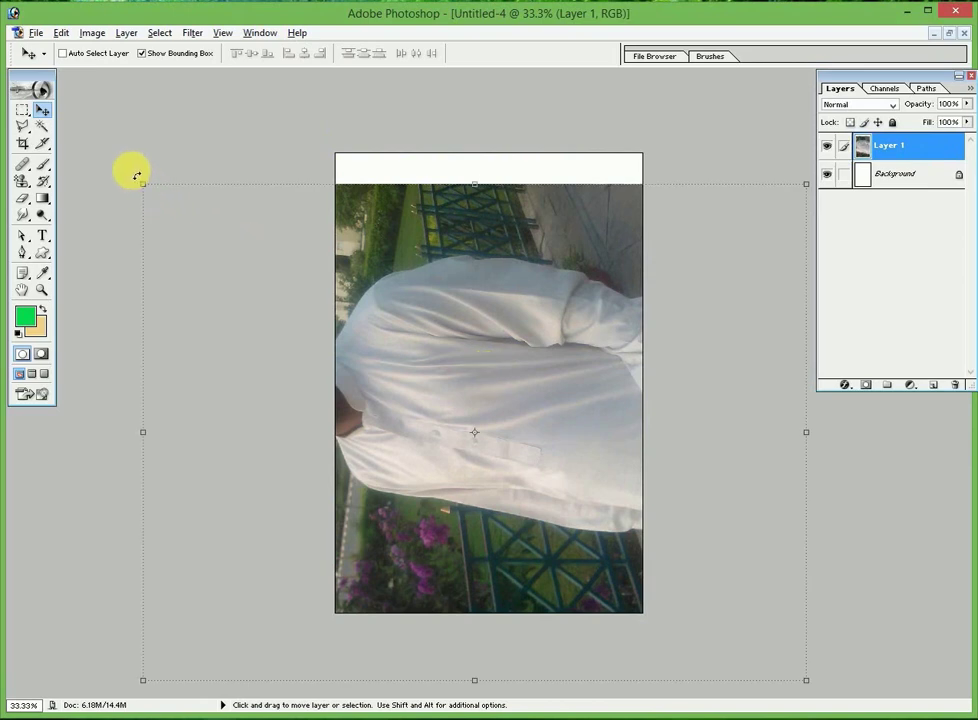
Free-transform Layer 1 with a 90° rotation angle so the man stands upright.
left_click(137, 176)
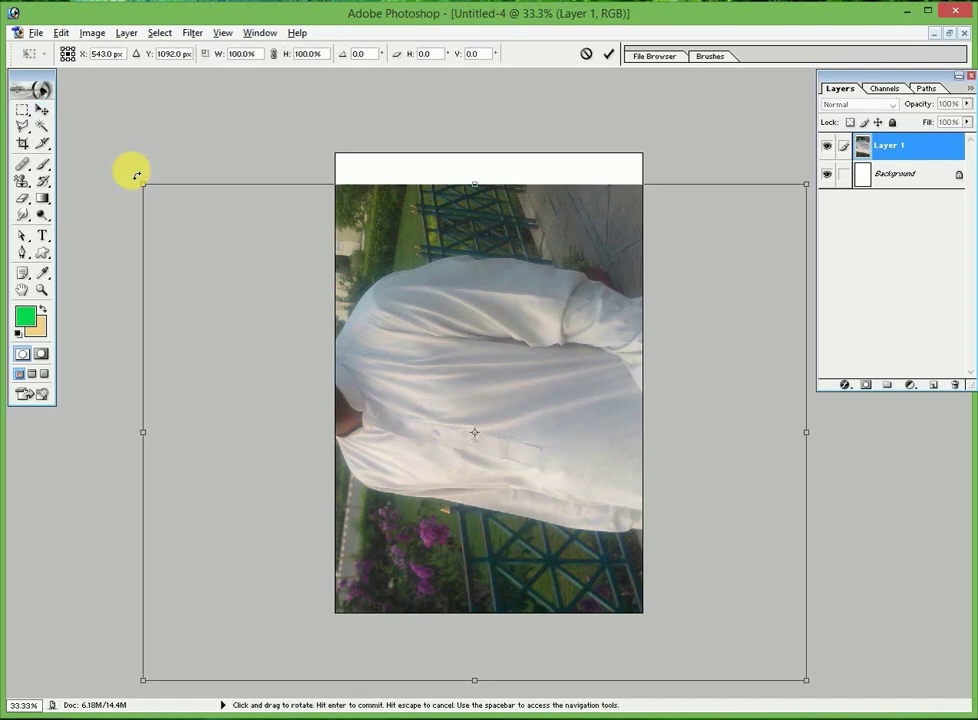
left_click_drag(140, 173, 144, 164)
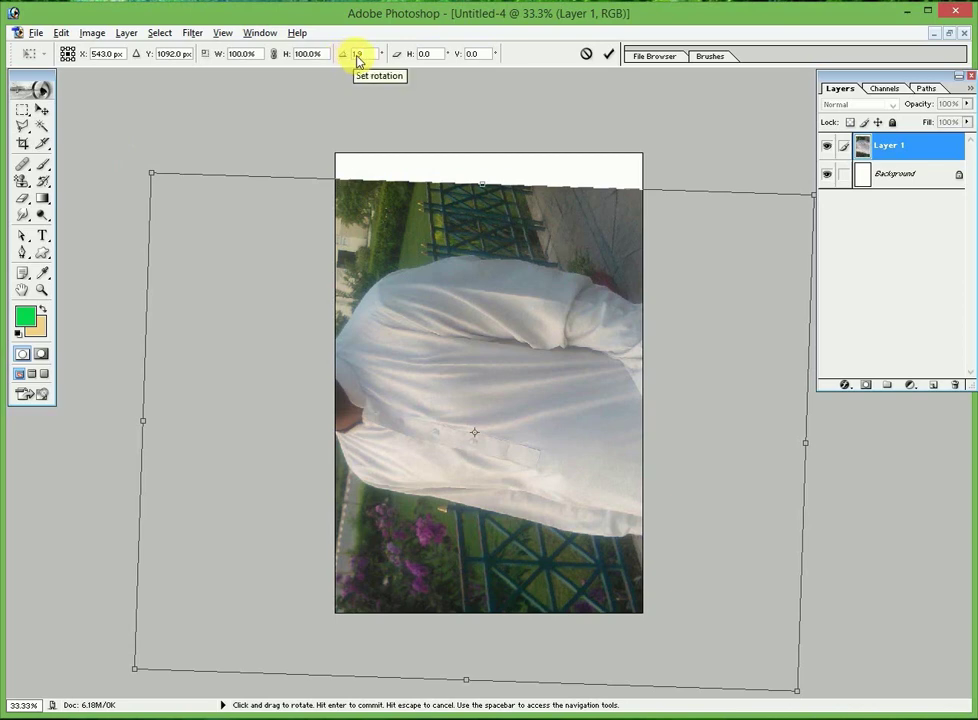
left_click(345, 55)
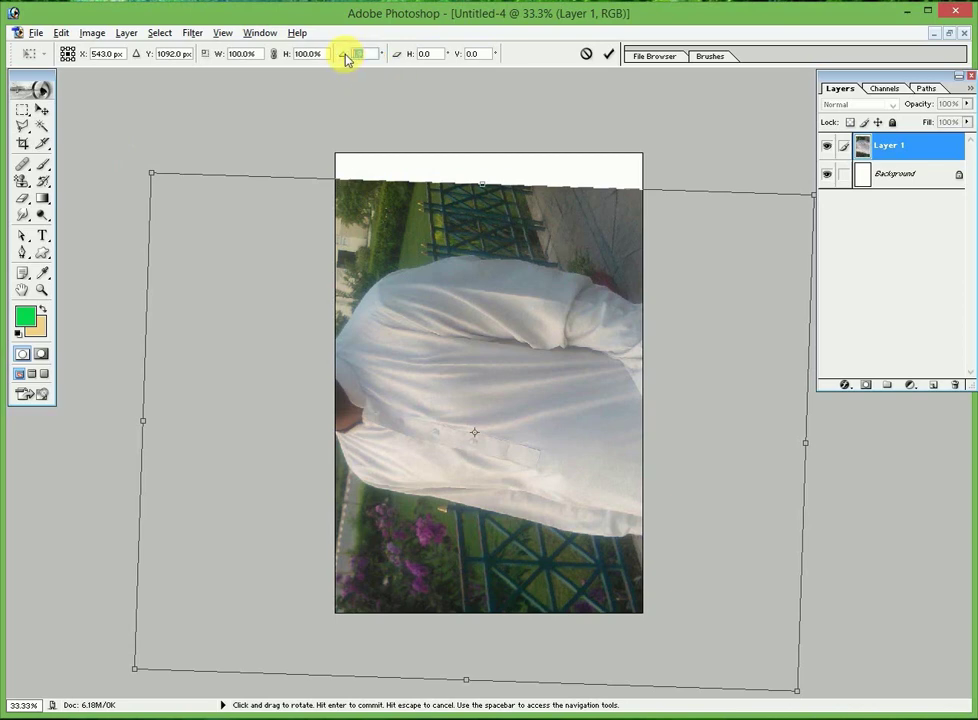
left_click(374, 55)
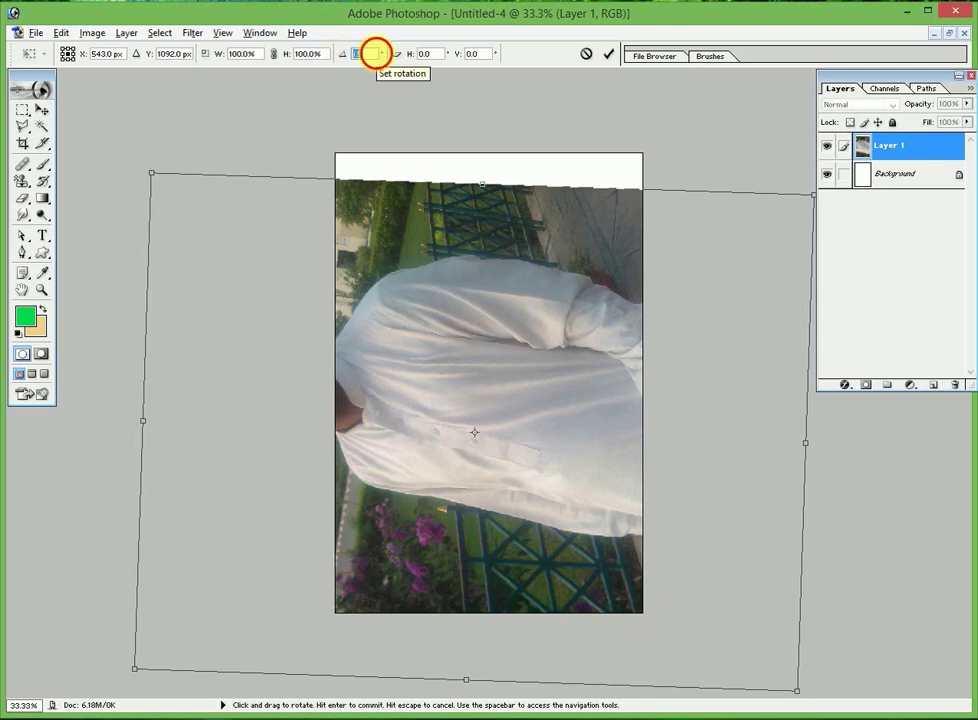
left_click(346, 54)
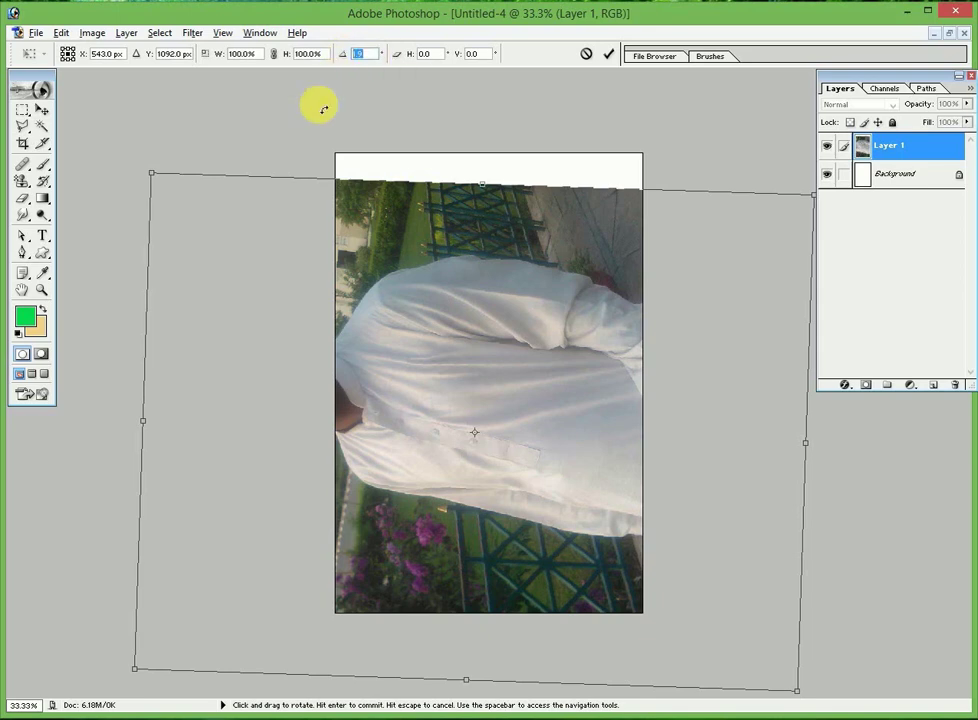
type("90")
key("Return")
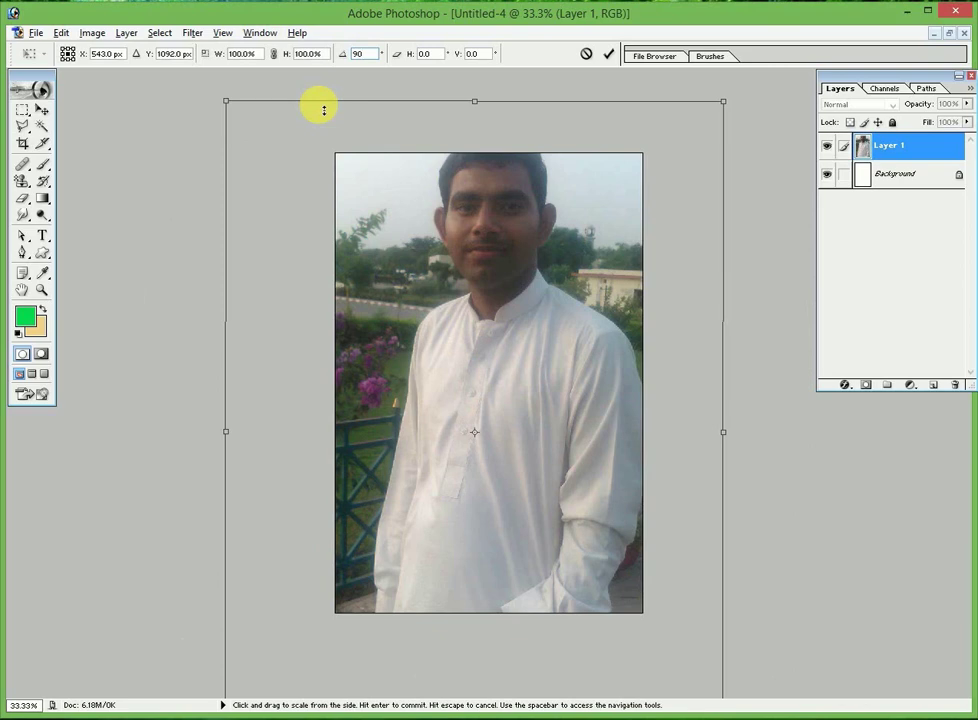
left_click(44, 113)
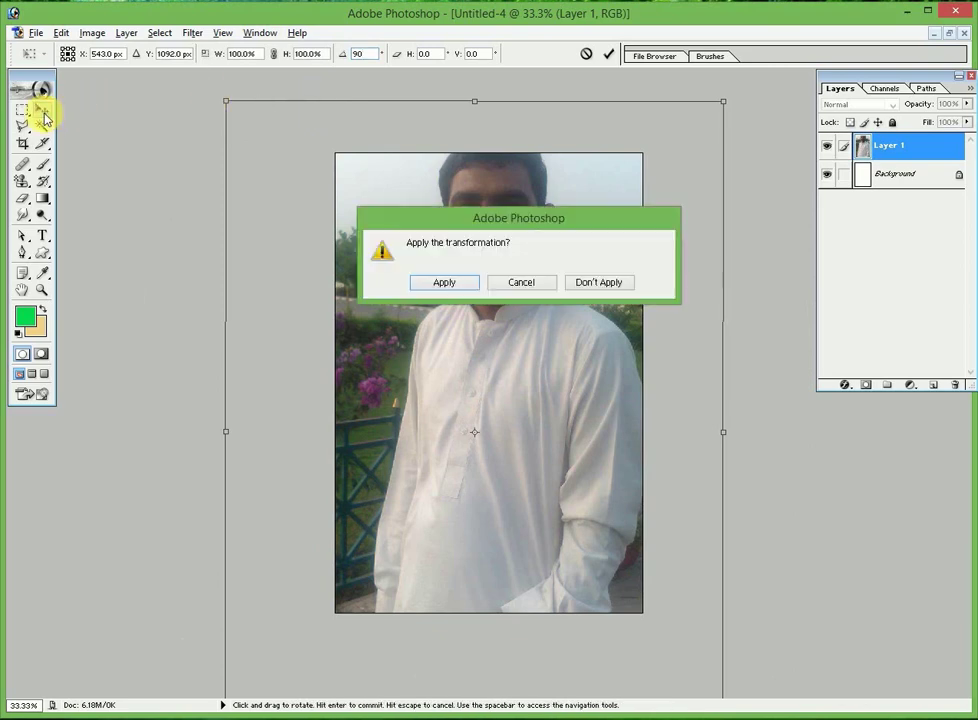
left_click(443, 281)
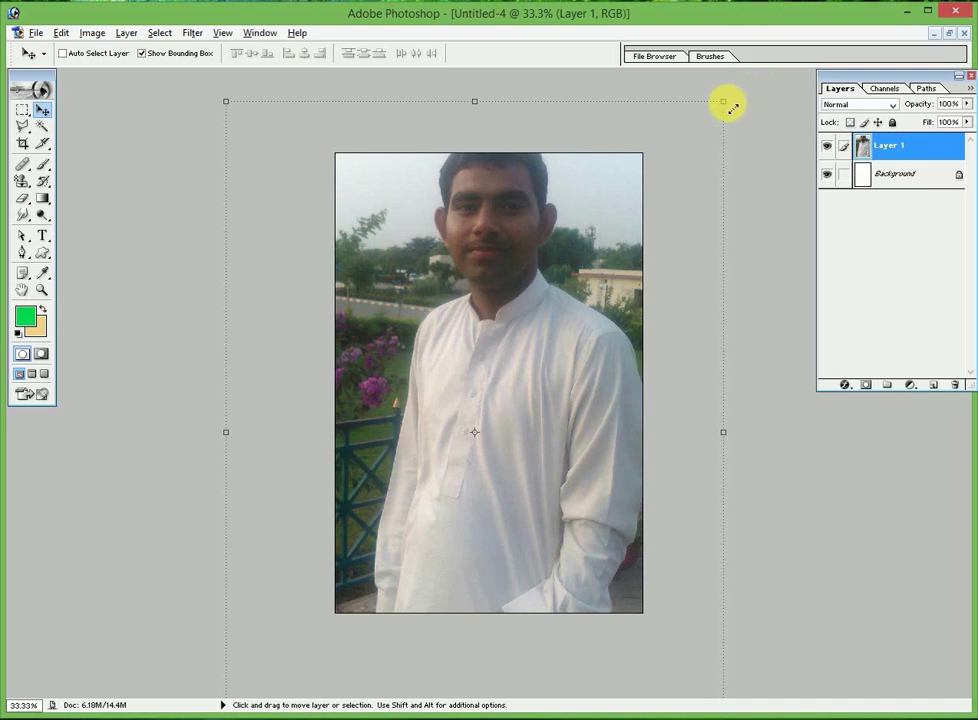
Scale the photo proportionally to about 67% to fit the page width, then nudge it down.
key("shift")
mouse_move(724, 102)
left_mouse_down()
mouse_move(413, 477)
mouse_move(563, 255)
left_mouse_up()
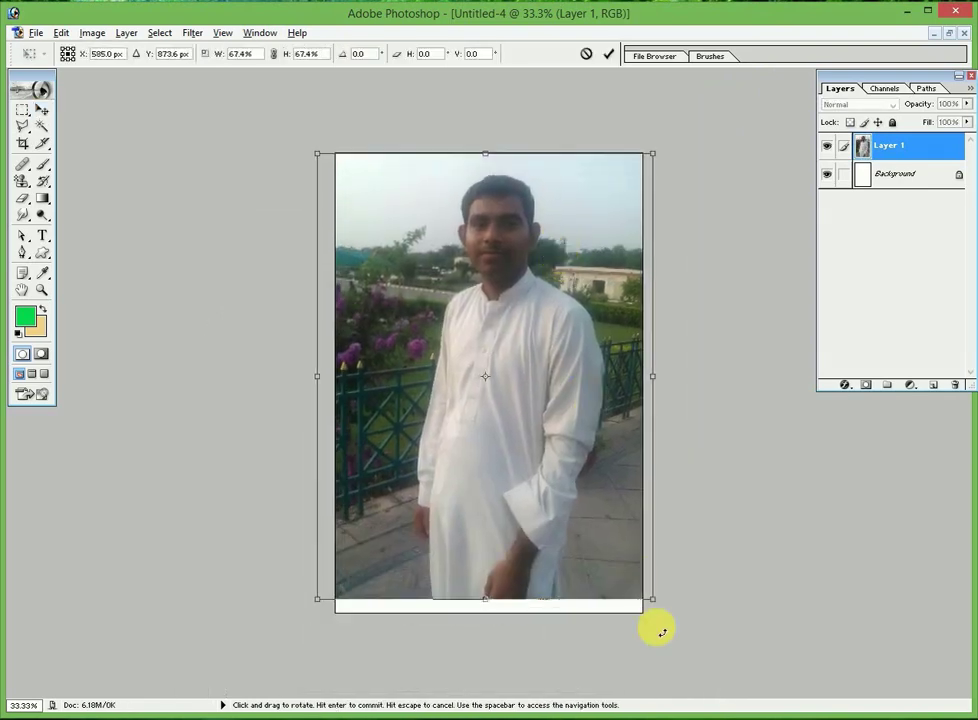
mouse_move(652, 601)
left_mouse_down()
mouse_move(643, 614)
mouse_move(651, 599)
left_mouse_up()
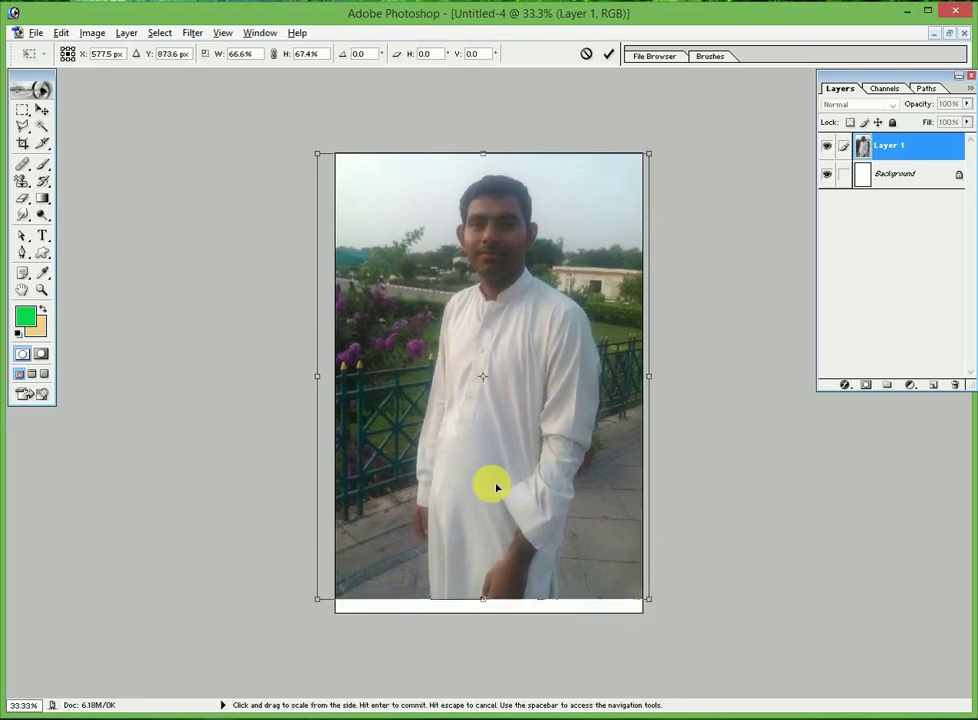
left_click(41, 108)
left_click(440, 281)
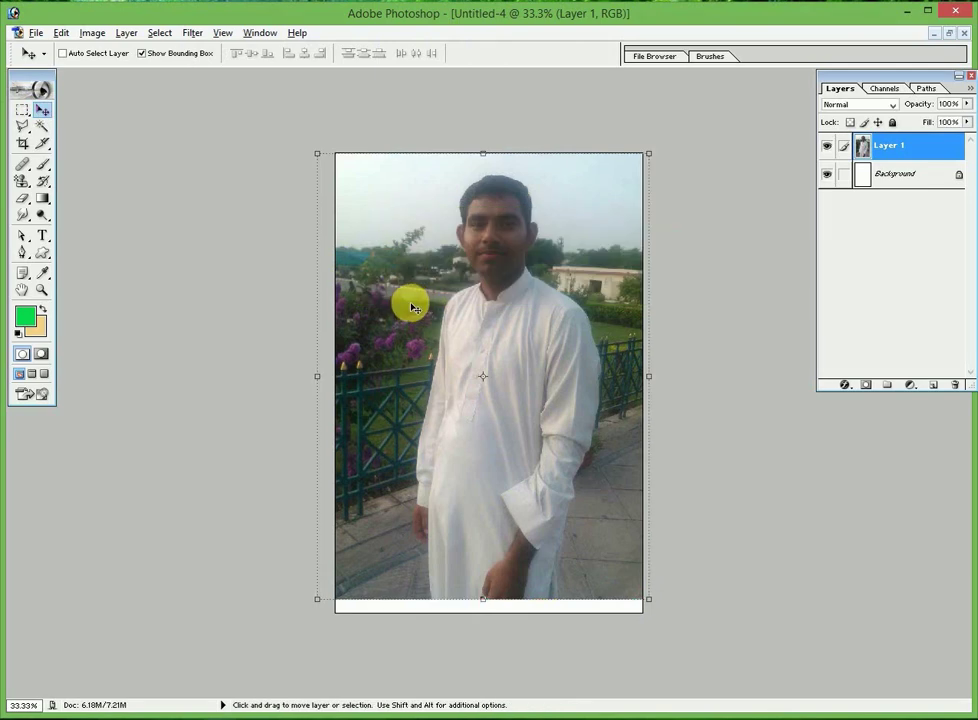
mouse_move(408, 308)
left_mouse_down()
mouse_move(412, 324)
mouse_move(412, 307)
left_mouse_up()
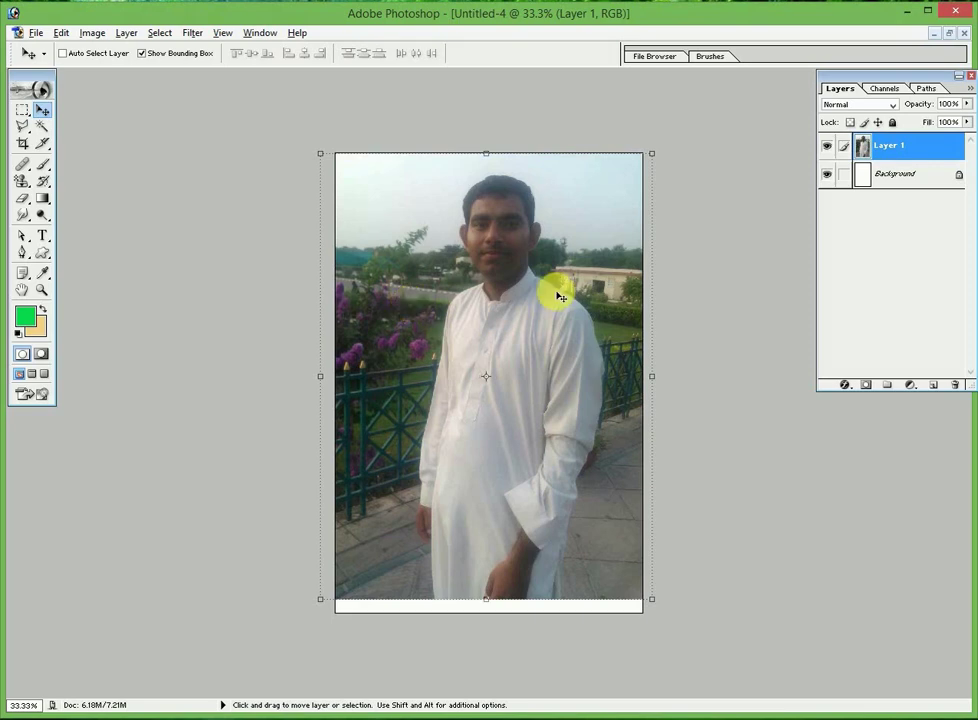
Delete the Background layer and clear the sky above the man with the Magic Wand.
left_click(908, 172)
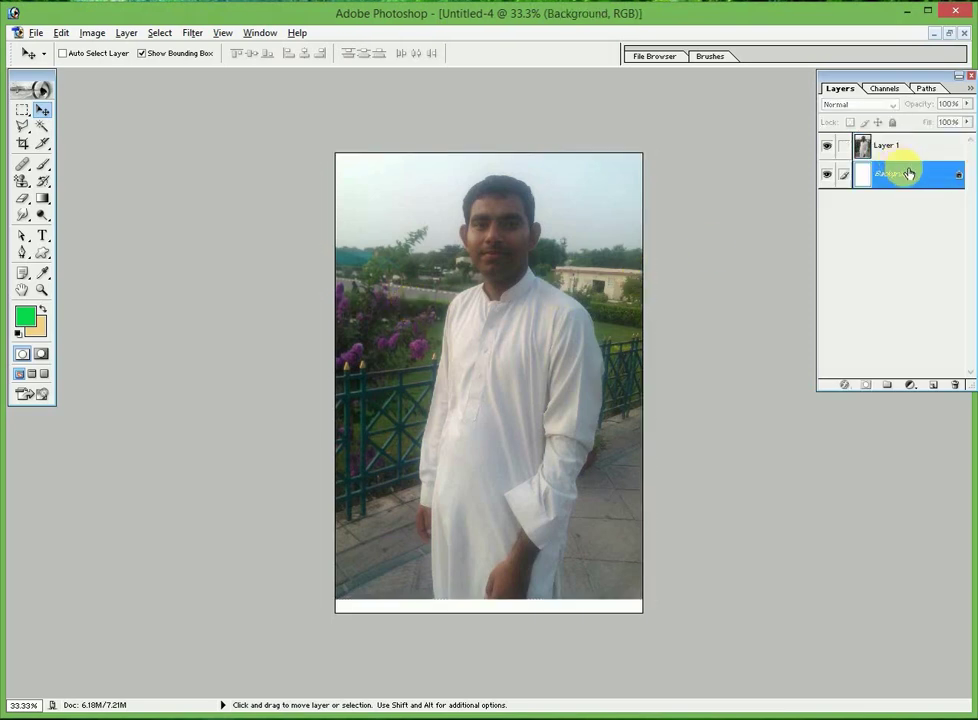
left_click_drag(900, 177, 955, 384)
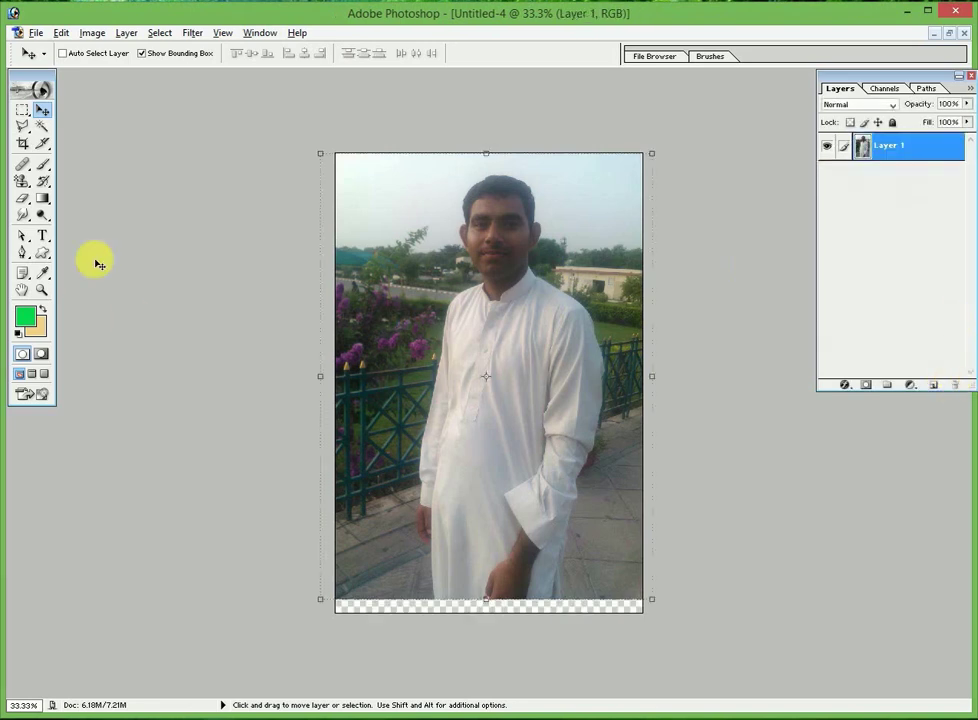
left_click(42, 126)
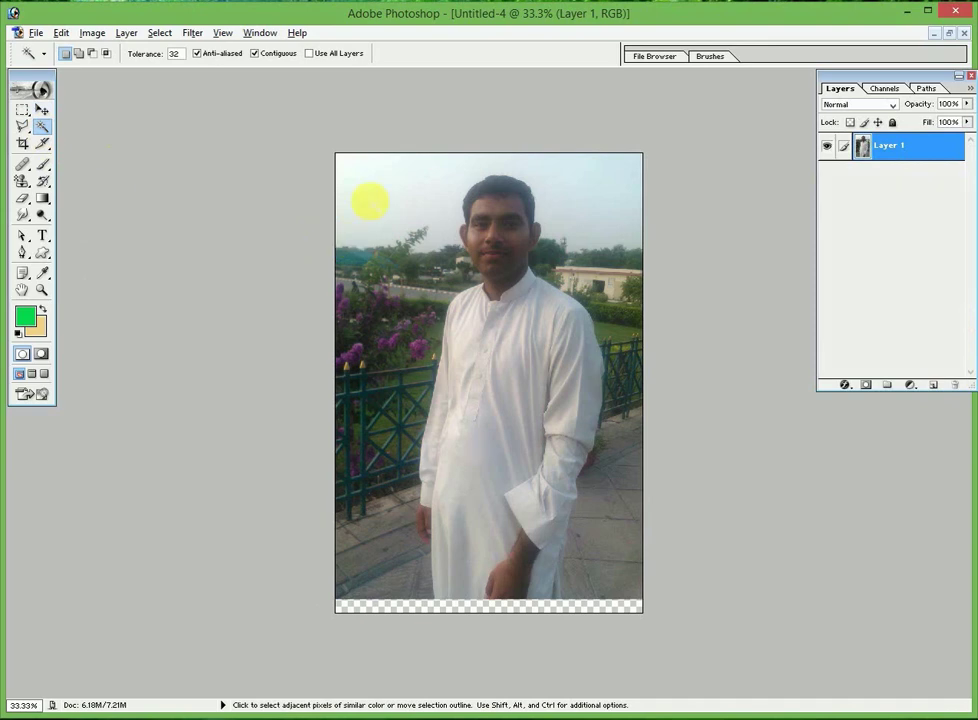
left_click(372, 204)
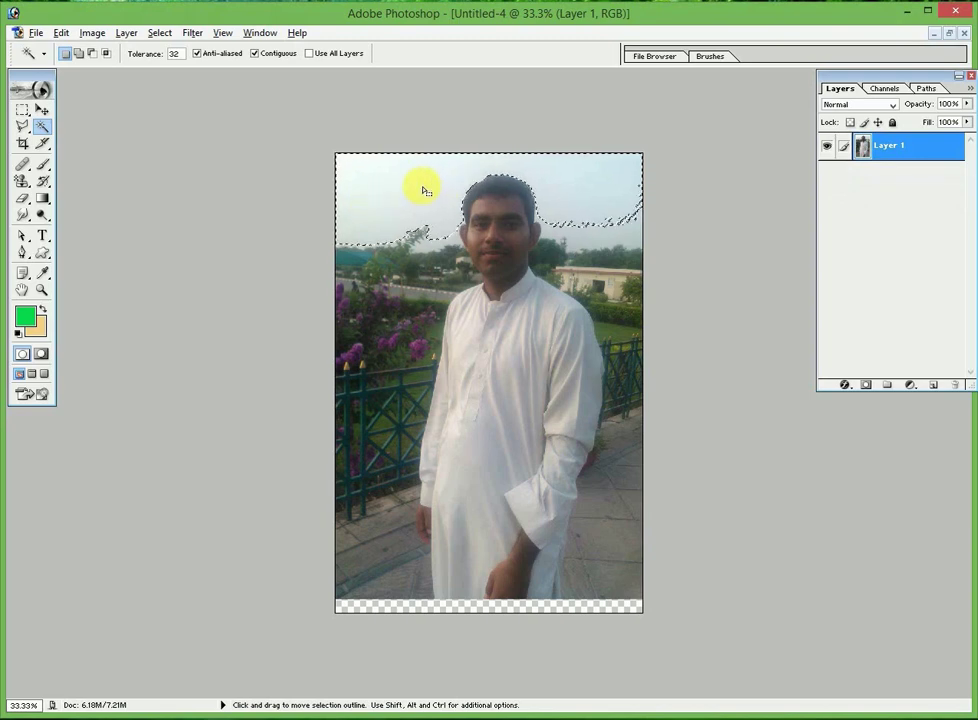
key("Delete")
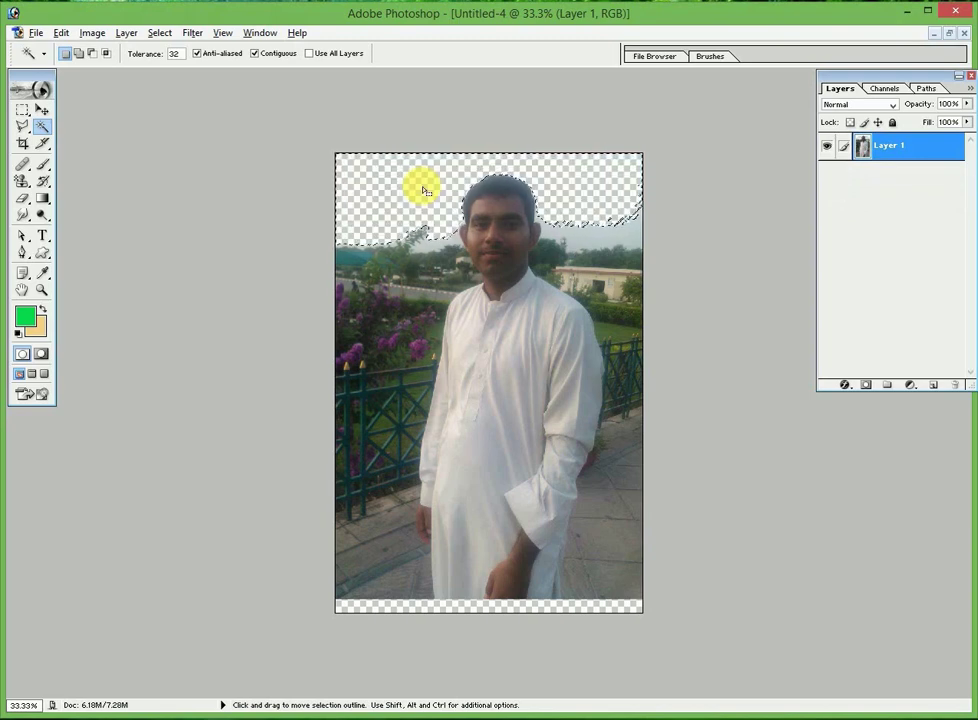
Clear the lower-left ground and the fence and flowers along the left edge.
left_click(615, 531)
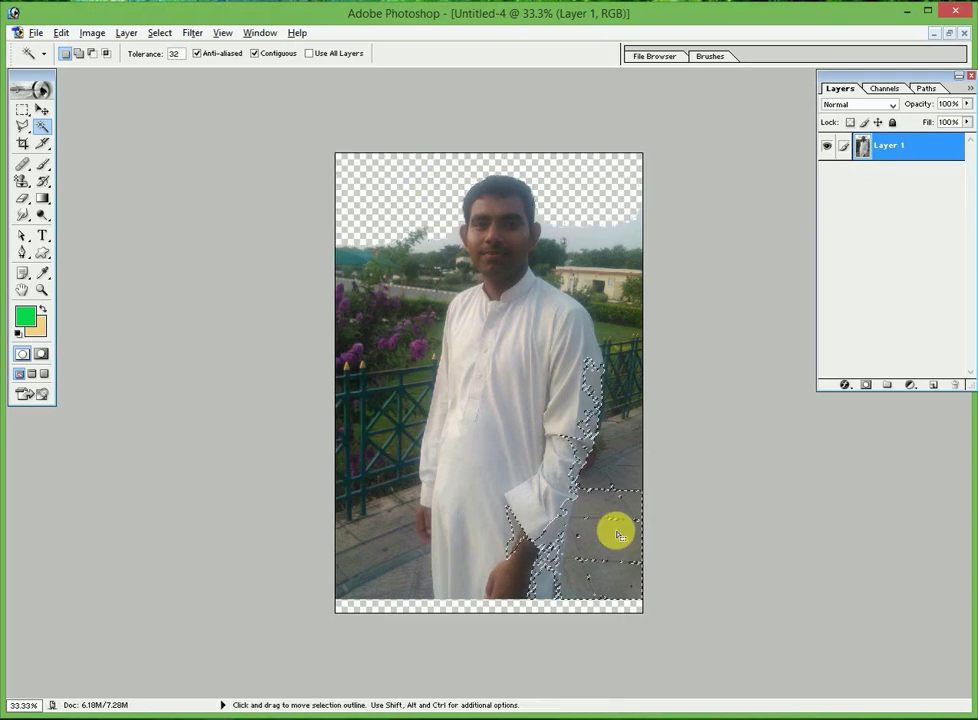
left_click(619, 470)
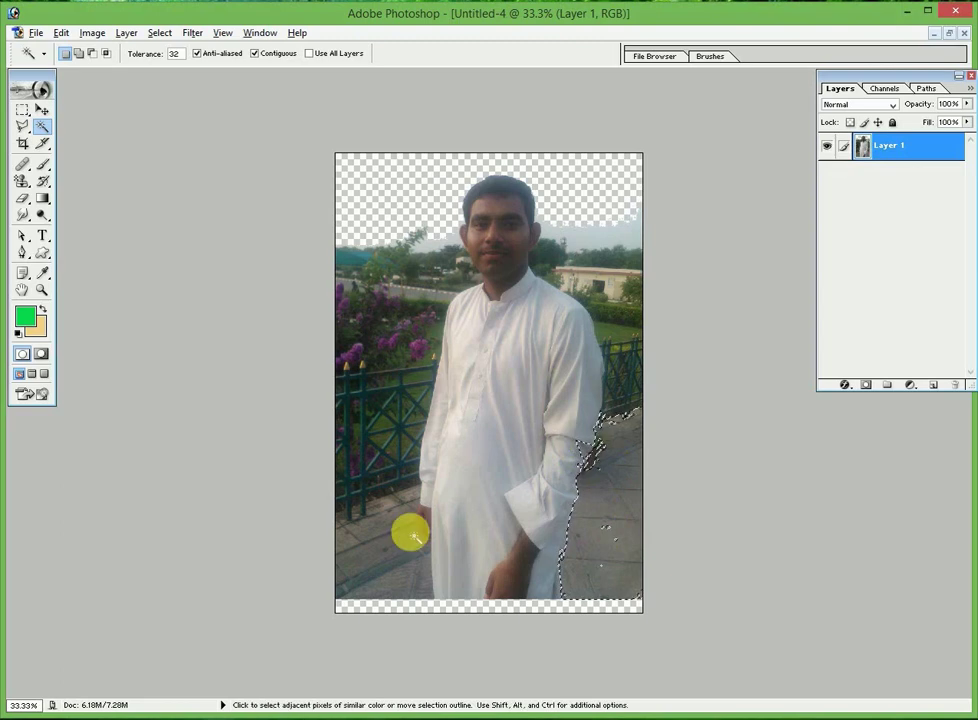
left_click(367, 556)
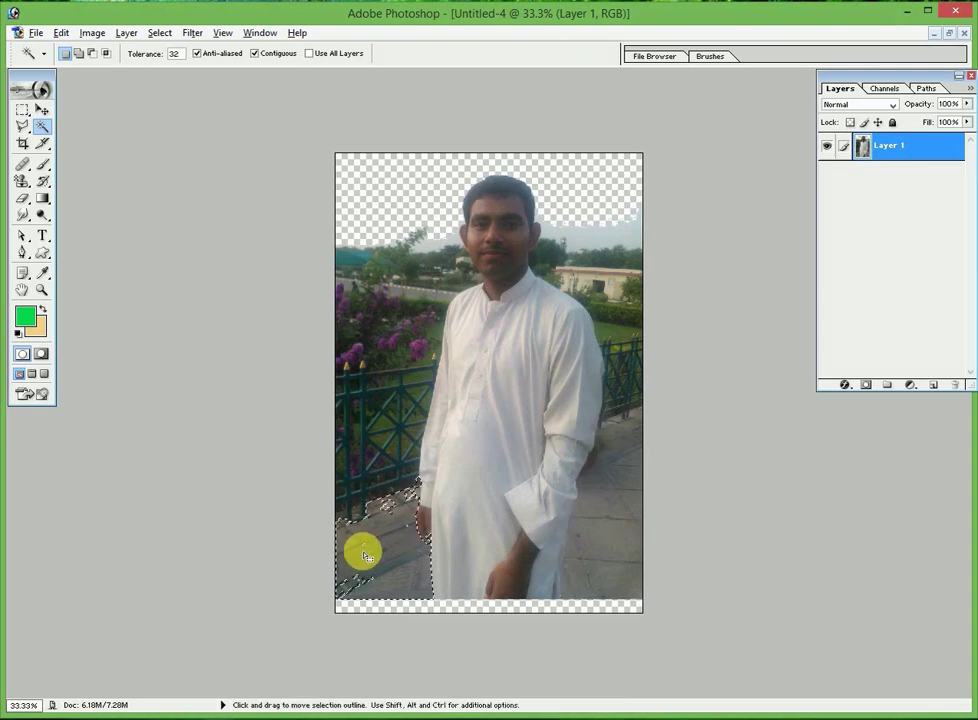
key("Delete")
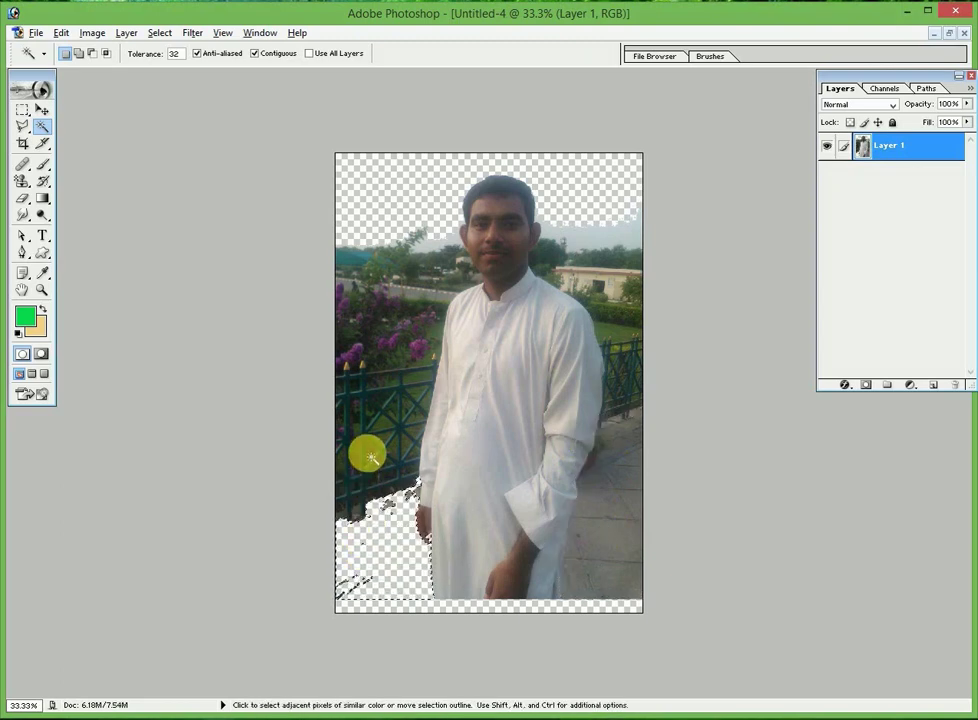
left_click(369, 457)
left_click(347, 387)
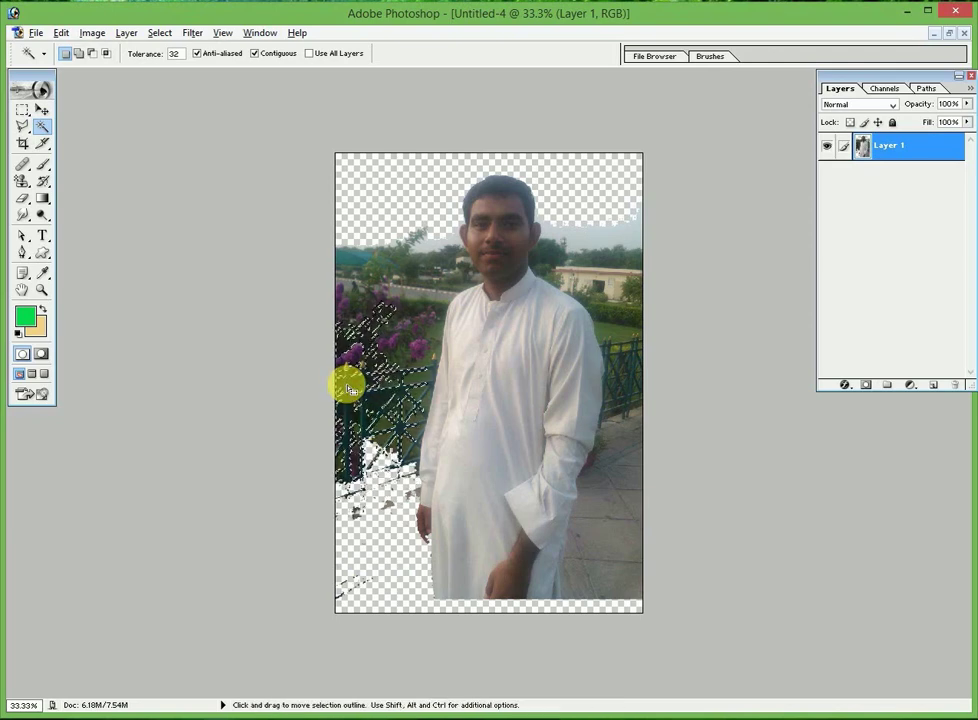
key("Delete")
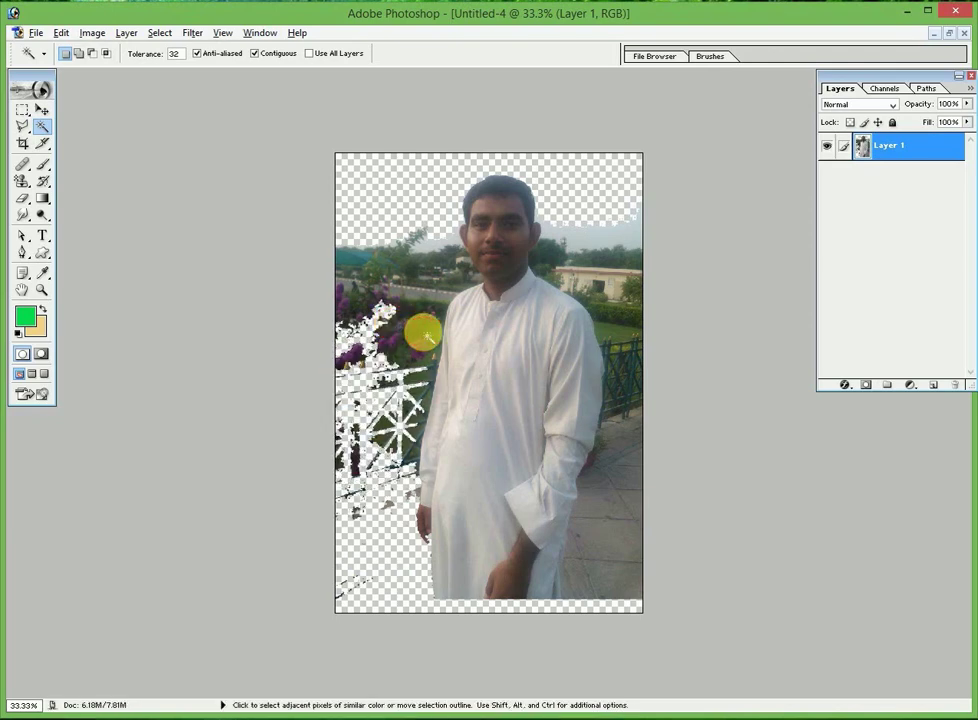
left_click(404, 330)
key("Delete")
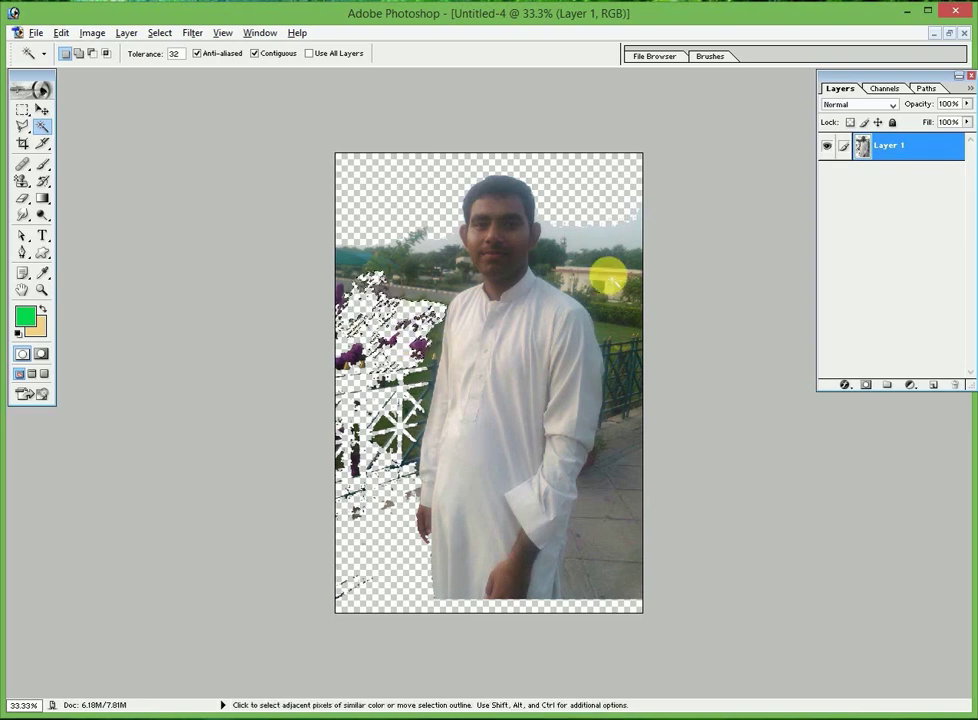
Clear the foliage, trees, railing and pavement on the photo's right side.
left_click(613, 297, "shift")
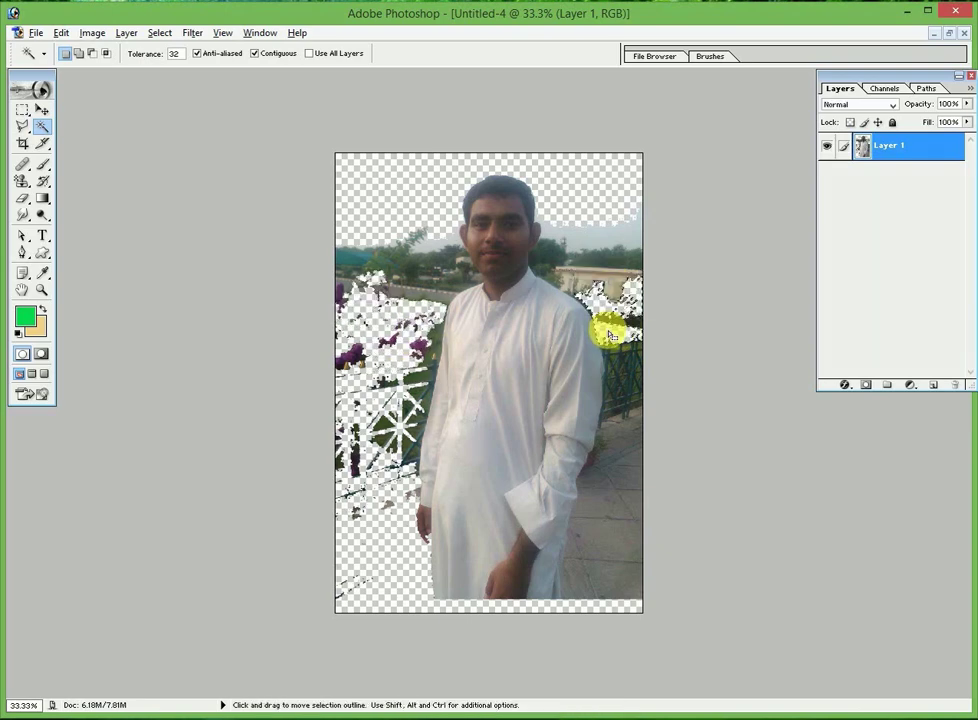
left_click(429, 270, "shift")
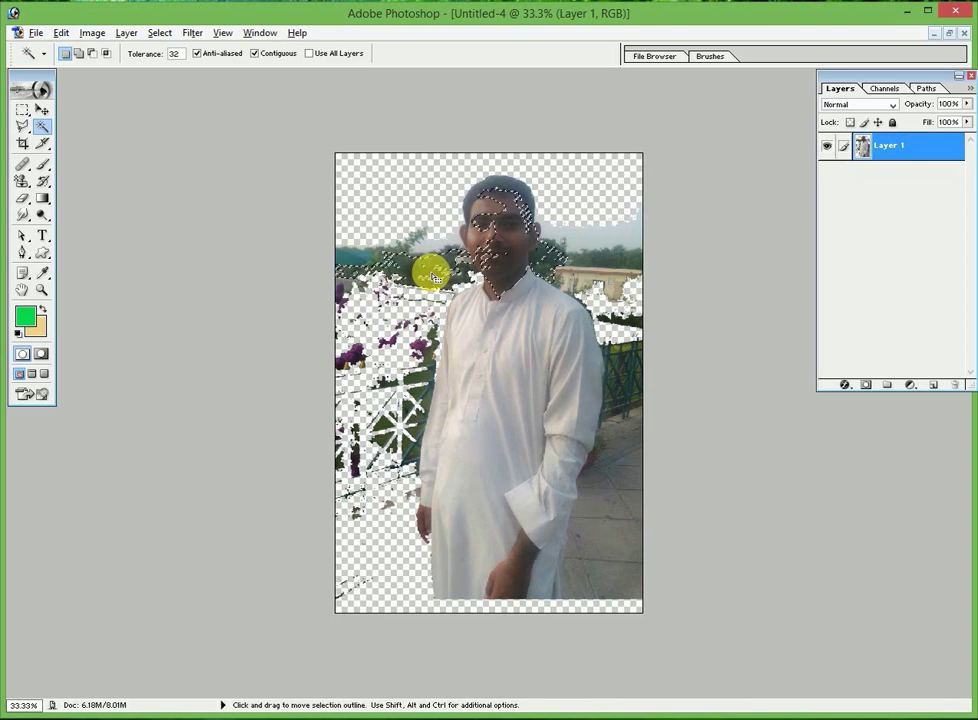
left_click(618, 443, "shift")
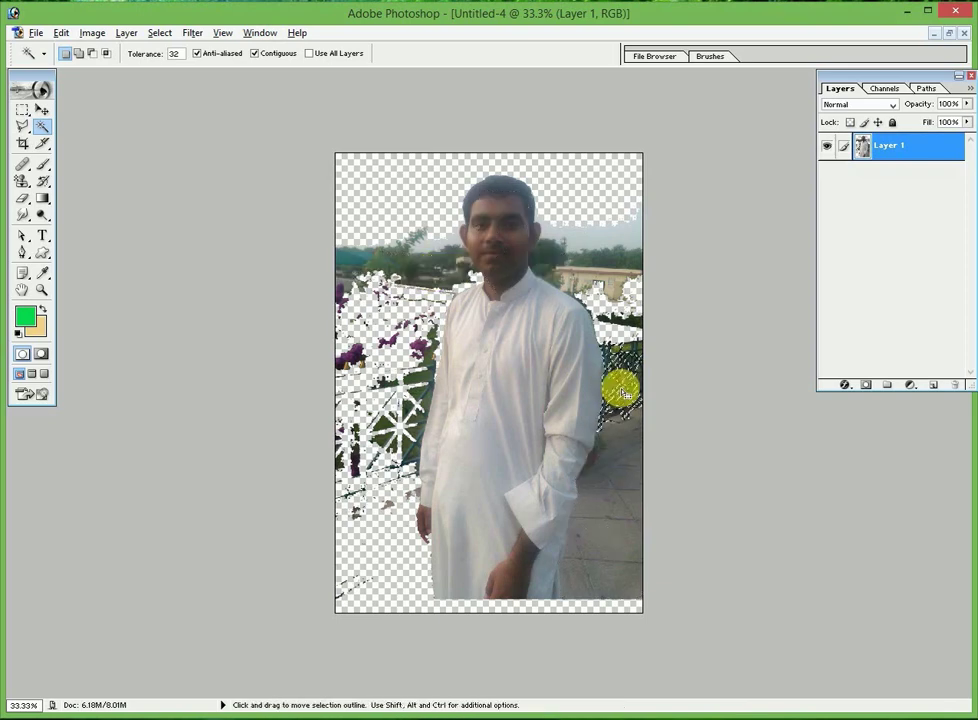
key("Delete")
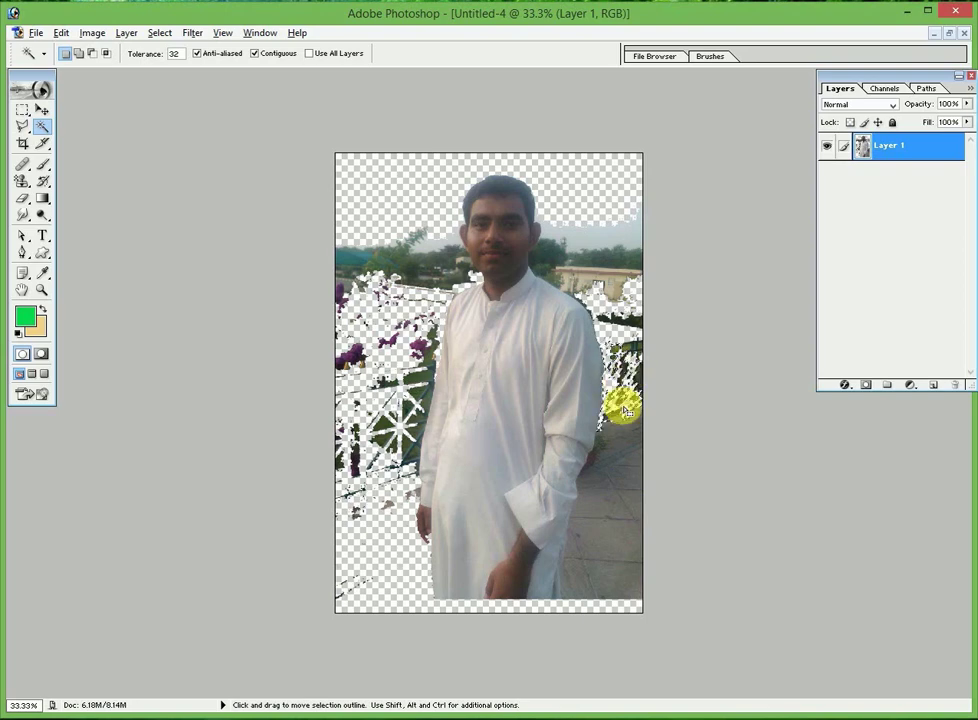
left_click(582, 546)
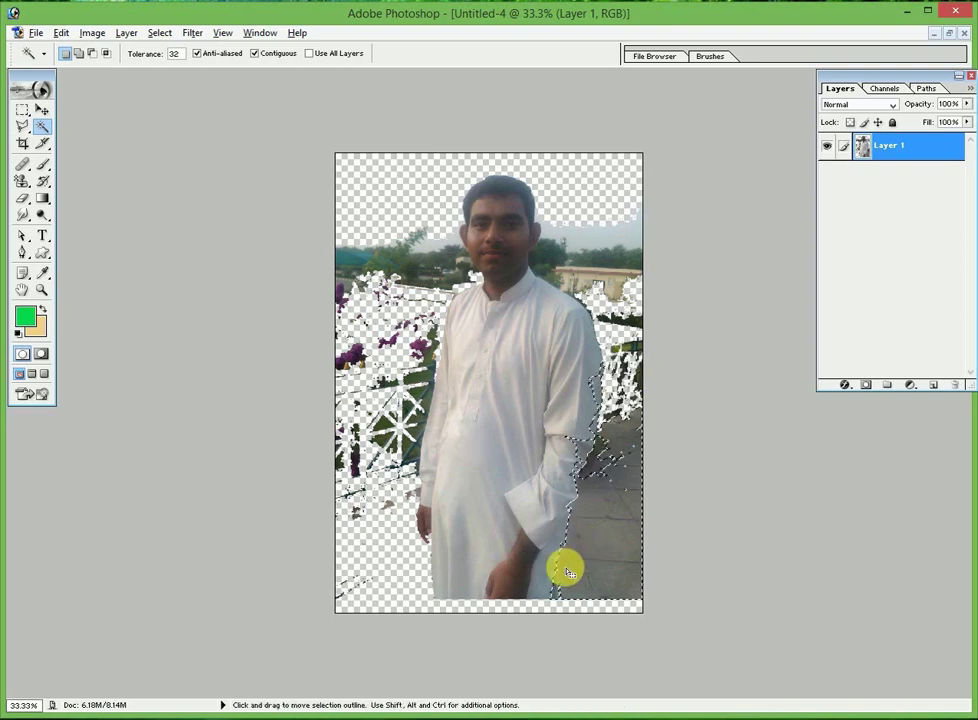
left_click(402, 432)
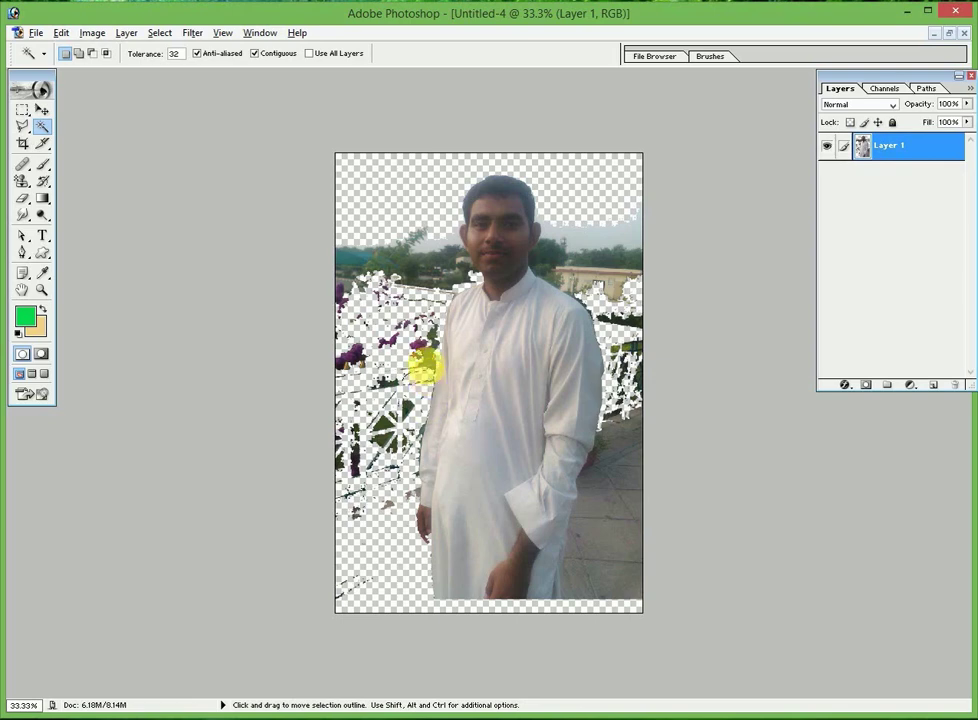
left_click(426, 351)
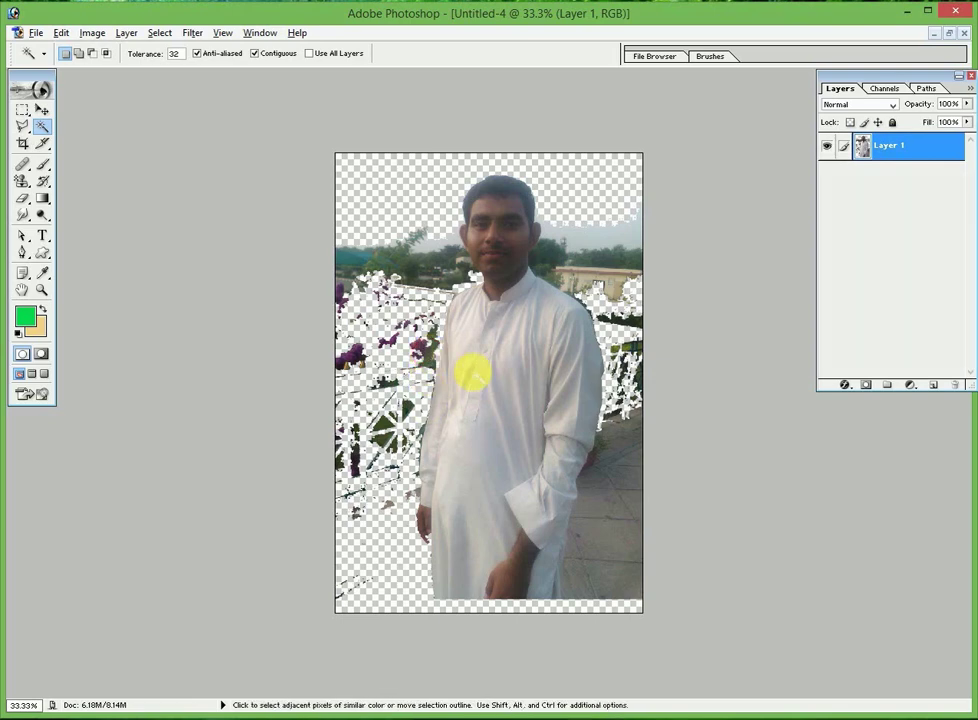
key("ctrl+plus")
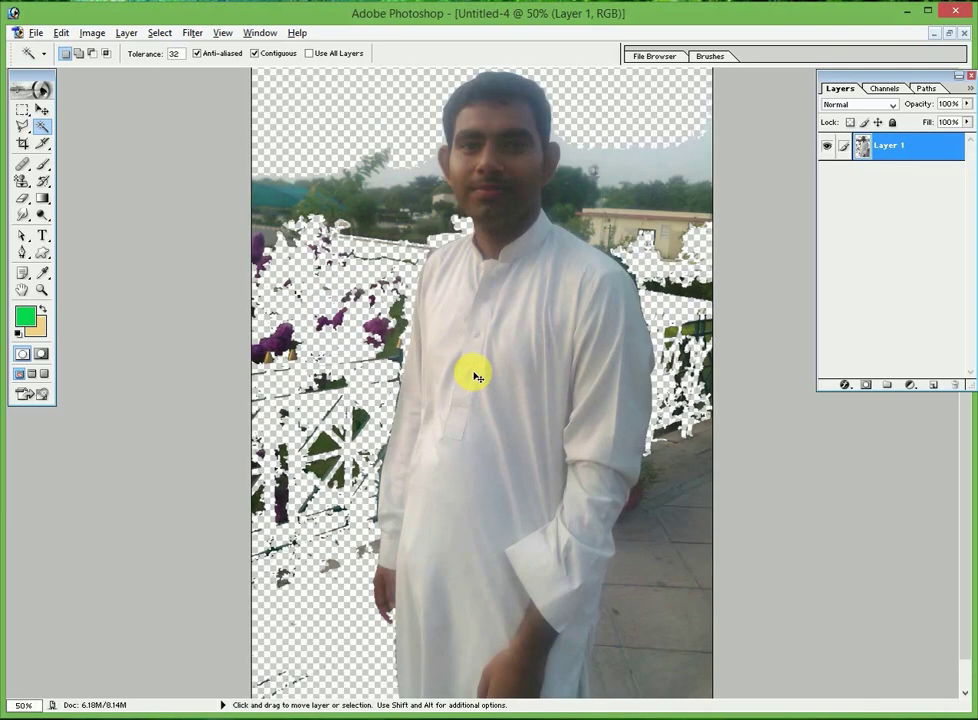
Zoom in to 66.7% and pan so the man's head and shoulders fill the window.
key("ctrl+plus")
left_click_drag(389, 234, 422, 483)
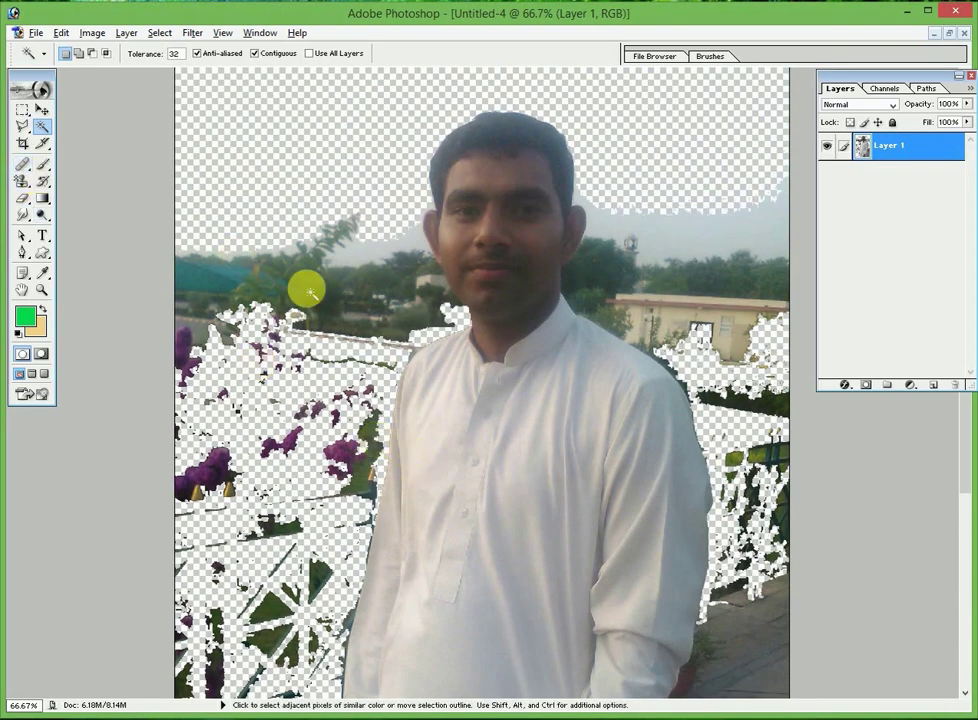
left_click(21, 126)
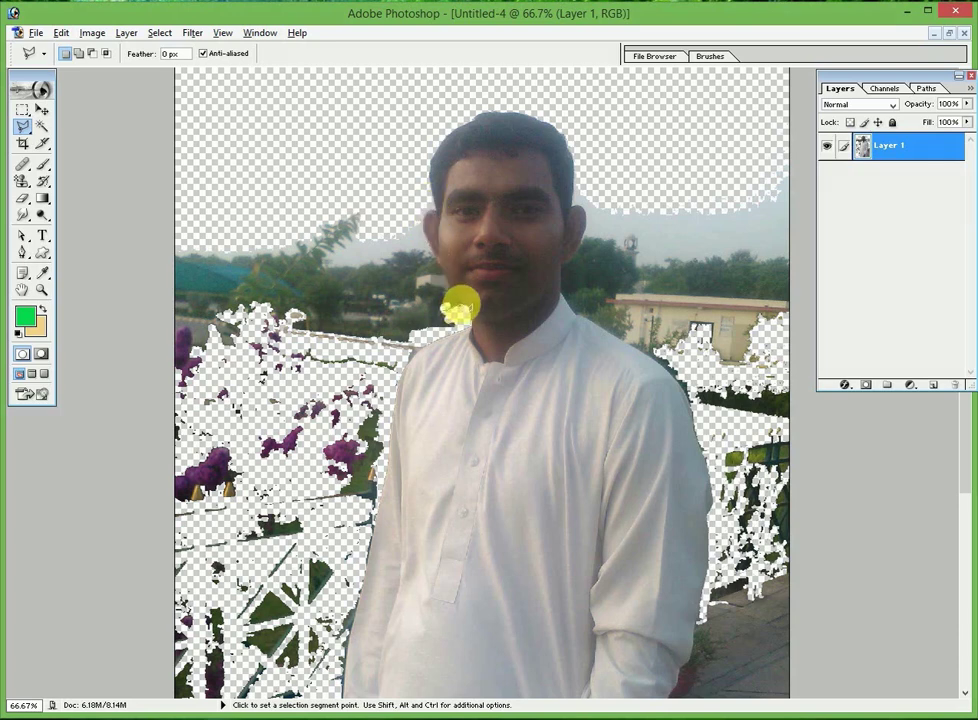
Cut away the tree patch beside the man's left ear with a polygonal outline.
key("Delete")
key("Delete")
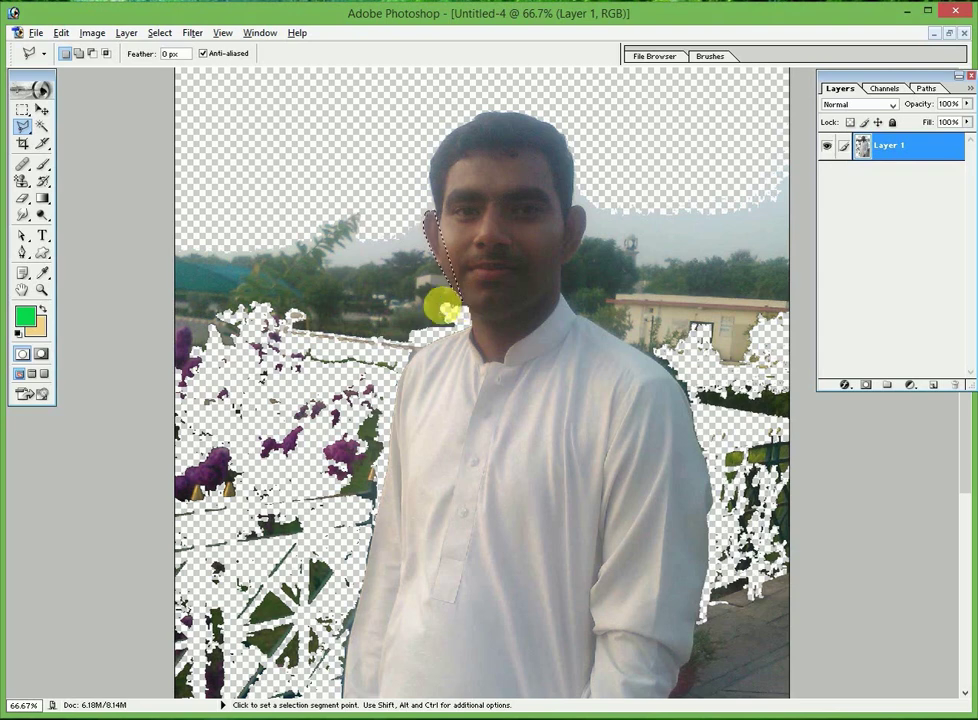
left_click(421, 224)
left_click(393, 216)
left_click(380, 271)
left_click(418, 315)
double_click(458, 305)
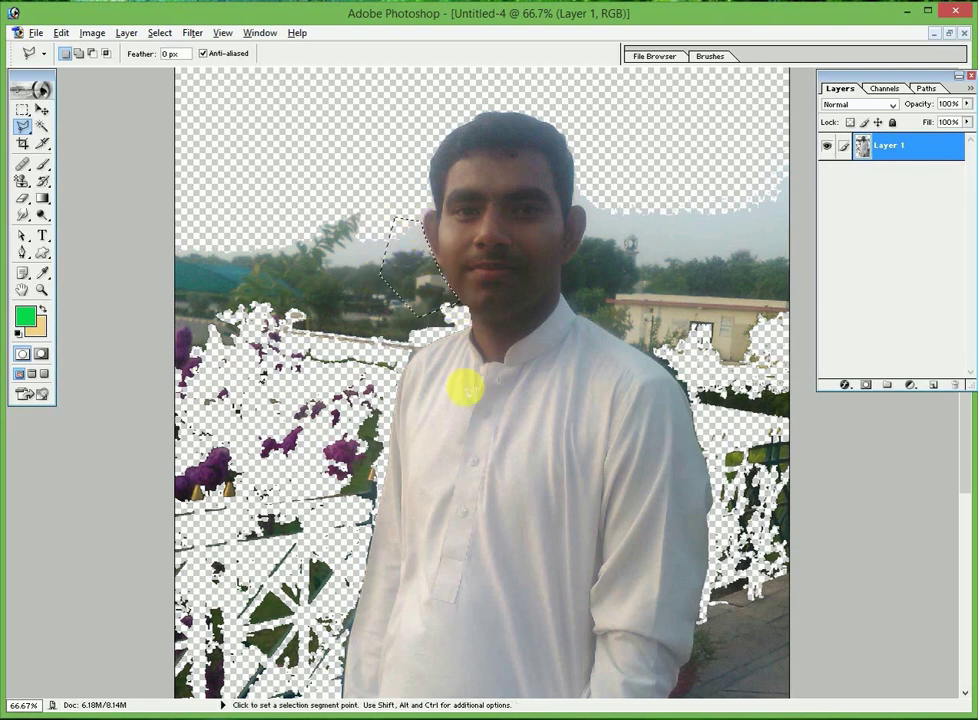
key("Delete")
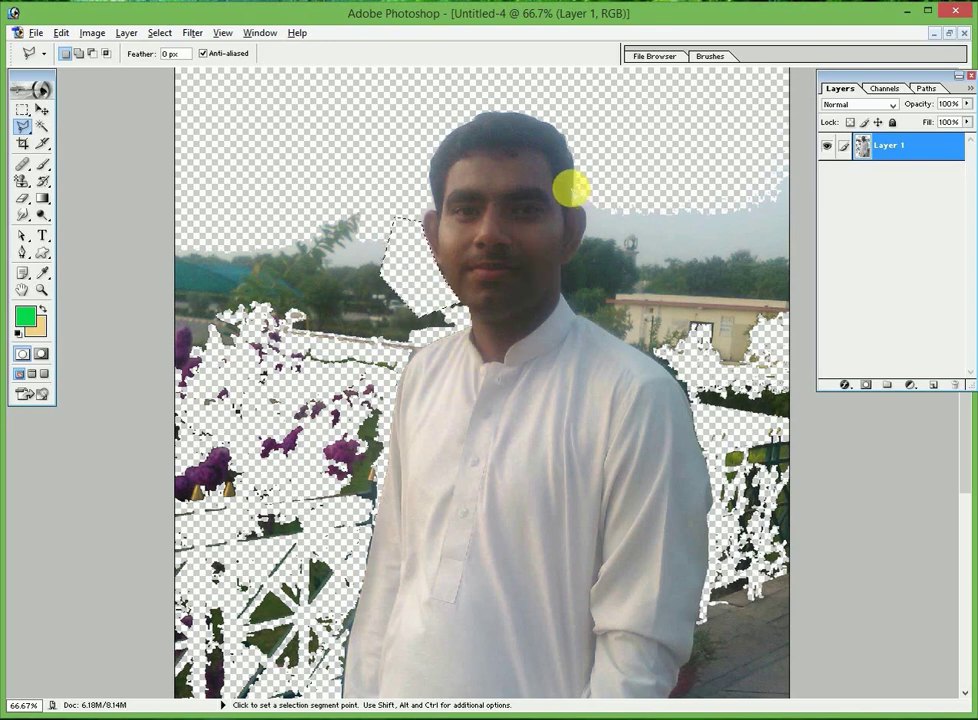
Trace and clear the background beside the right ear, then deselect.
left_click(575, 187)
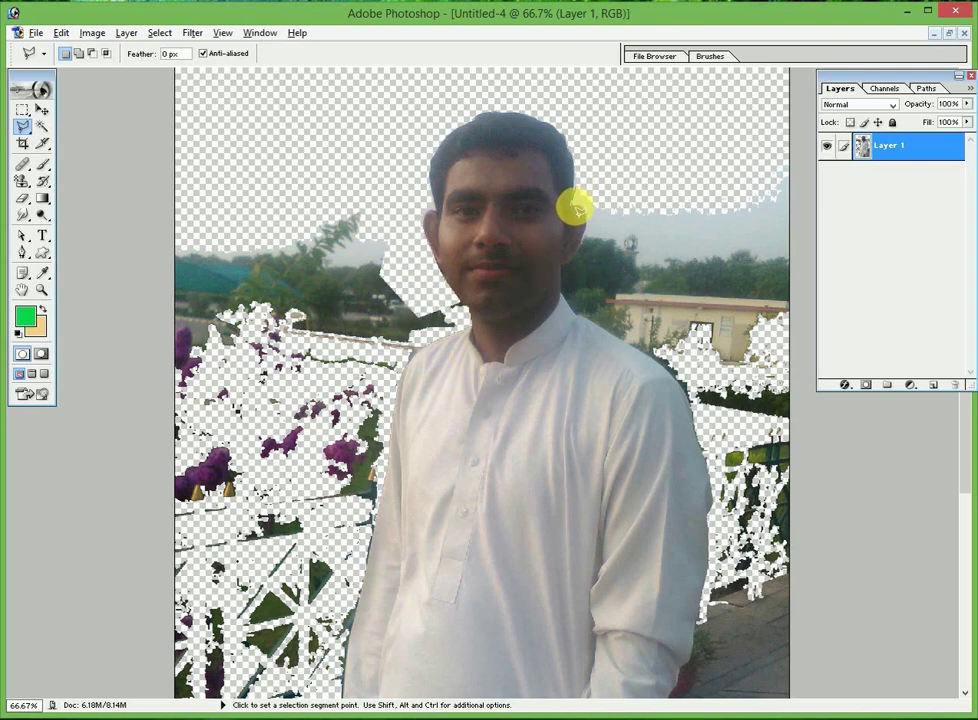
left_click(570, 264)
left_click(584, 238)
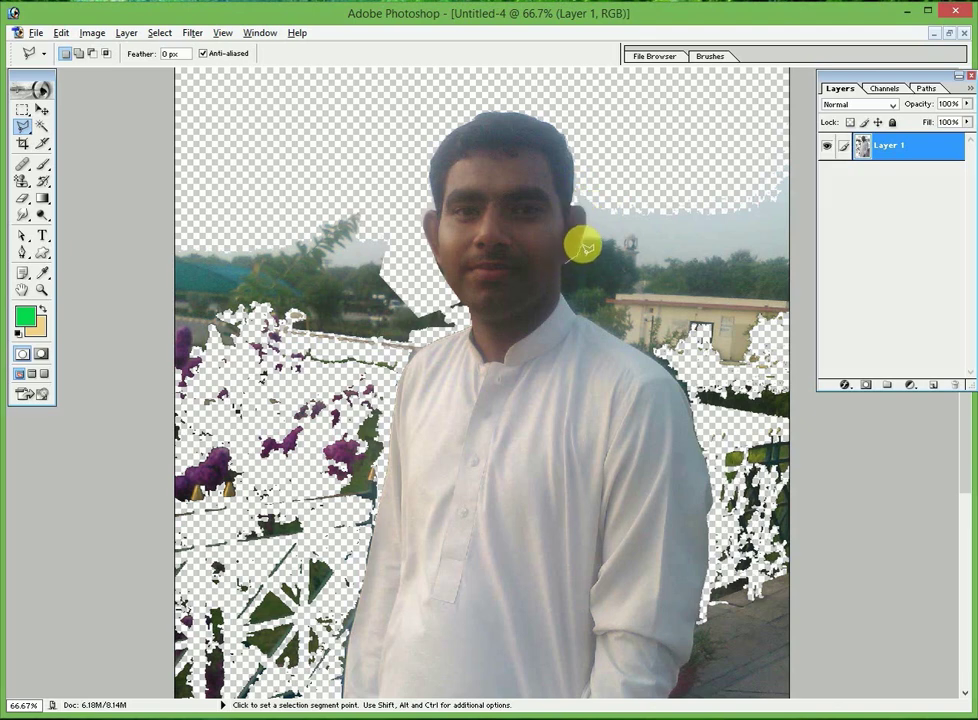
left_click(585, 213)
left_click(568, 264)
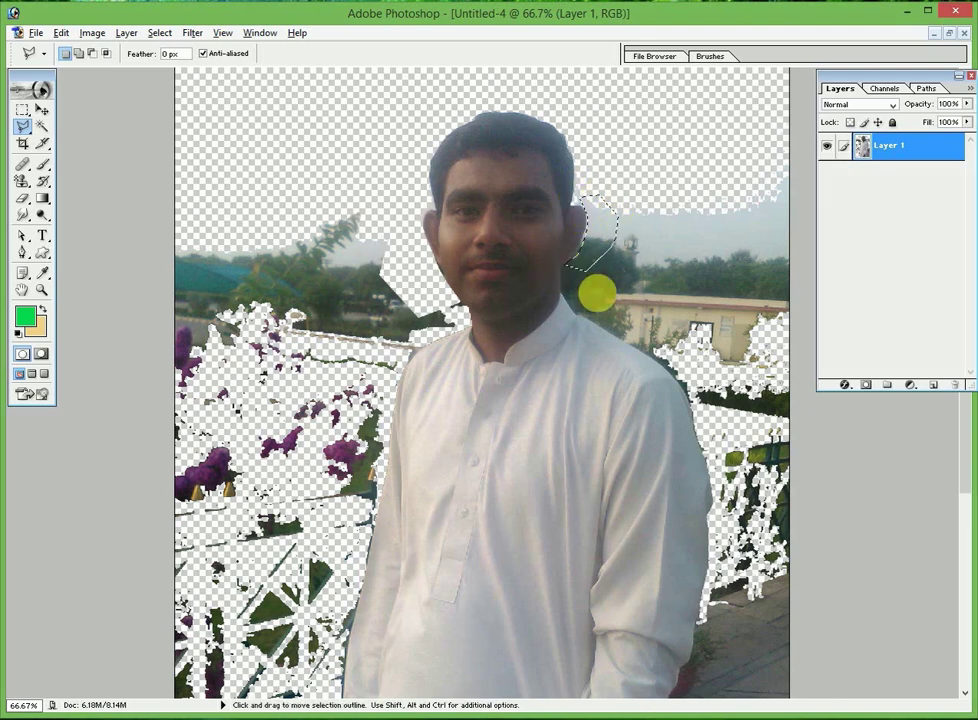
left_click(40, 126)
key("ctrl+d")
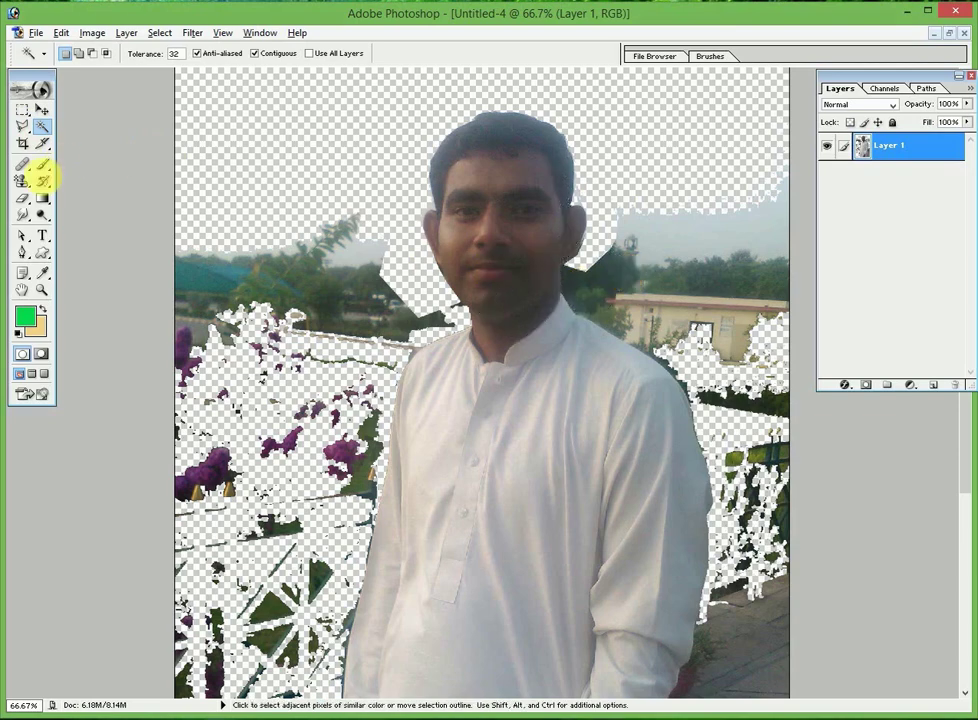
Switch to the Eraser with a 112 px brush diameter.
left_click(21, 178)
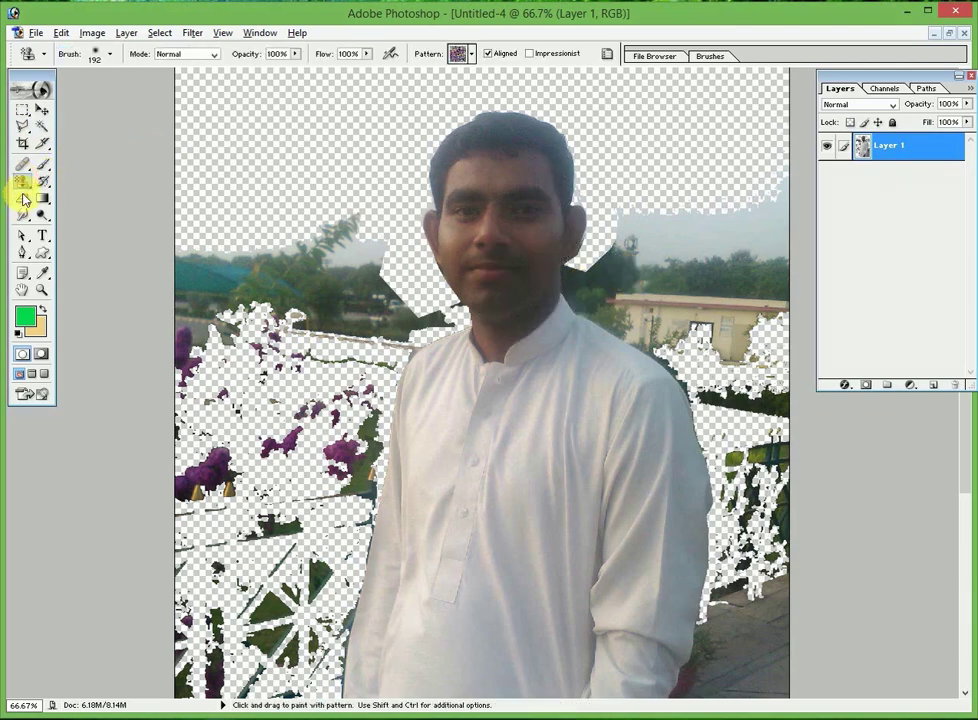
left_click(22, 197)
left_click(60, 197)
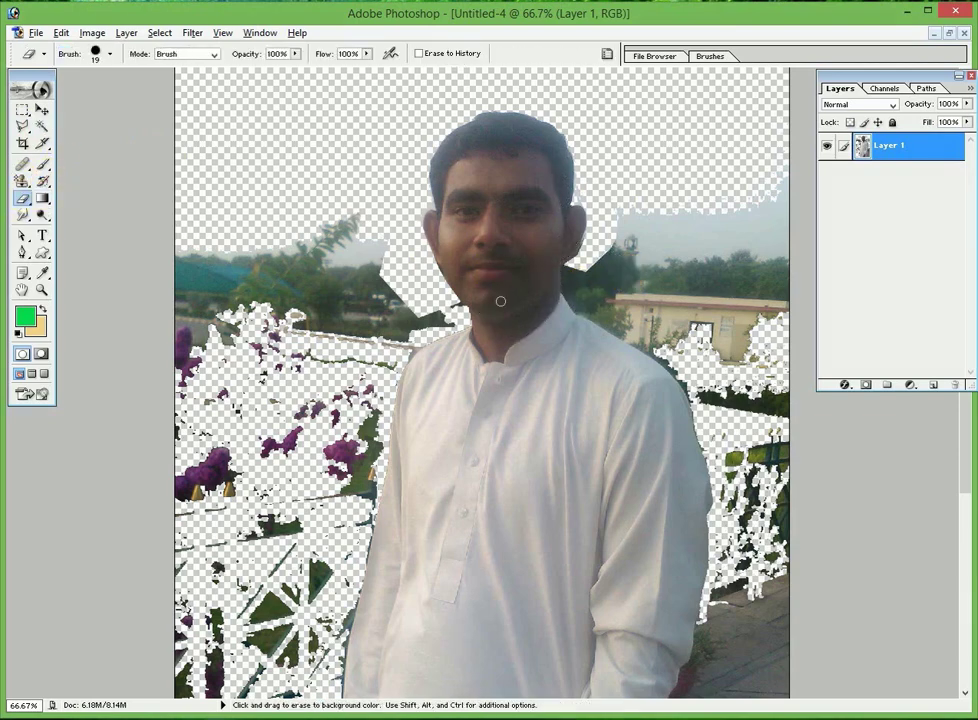
right_click(595, 272)
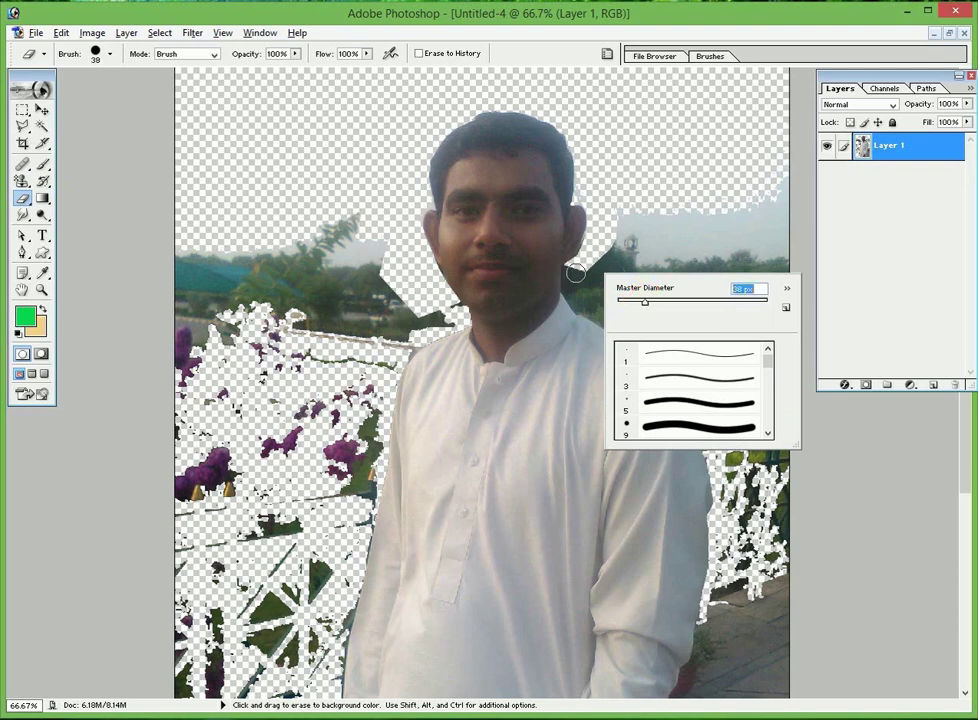
key("Return")
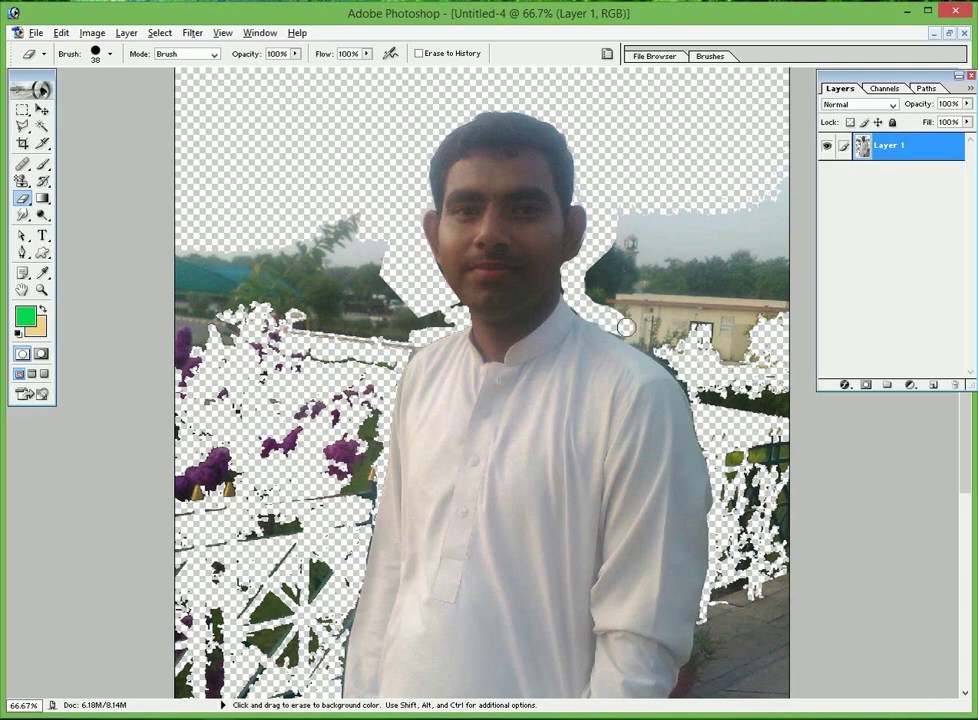
right_click(658, 269)
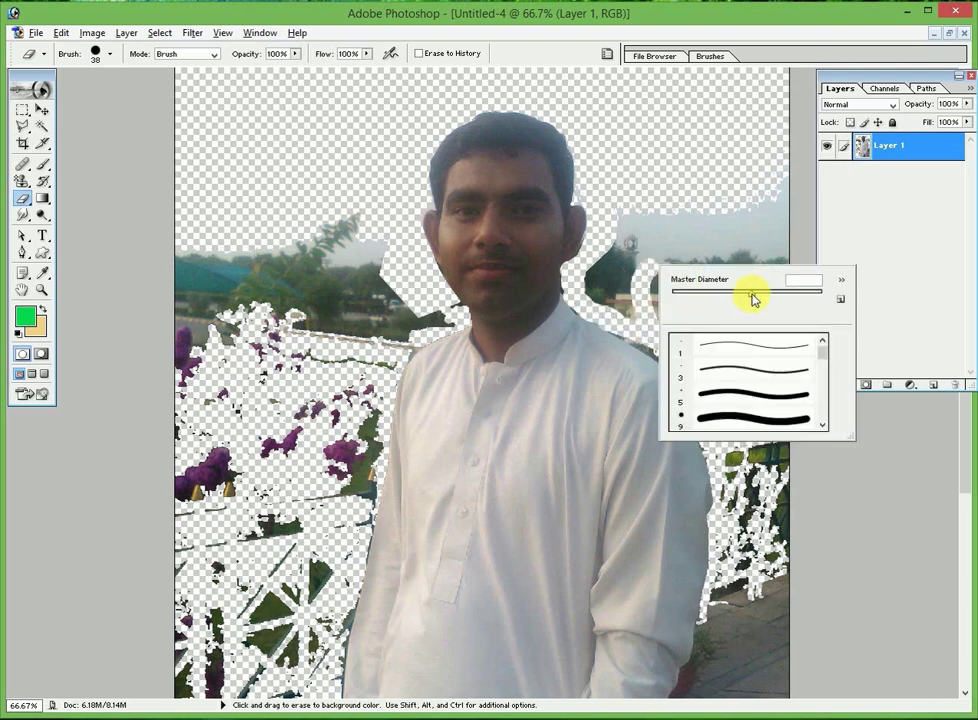
key("Return")
Erase the shrub, trees, sky, building and paving to the man's right.
left_click_drag(666, 225, 681, 280)
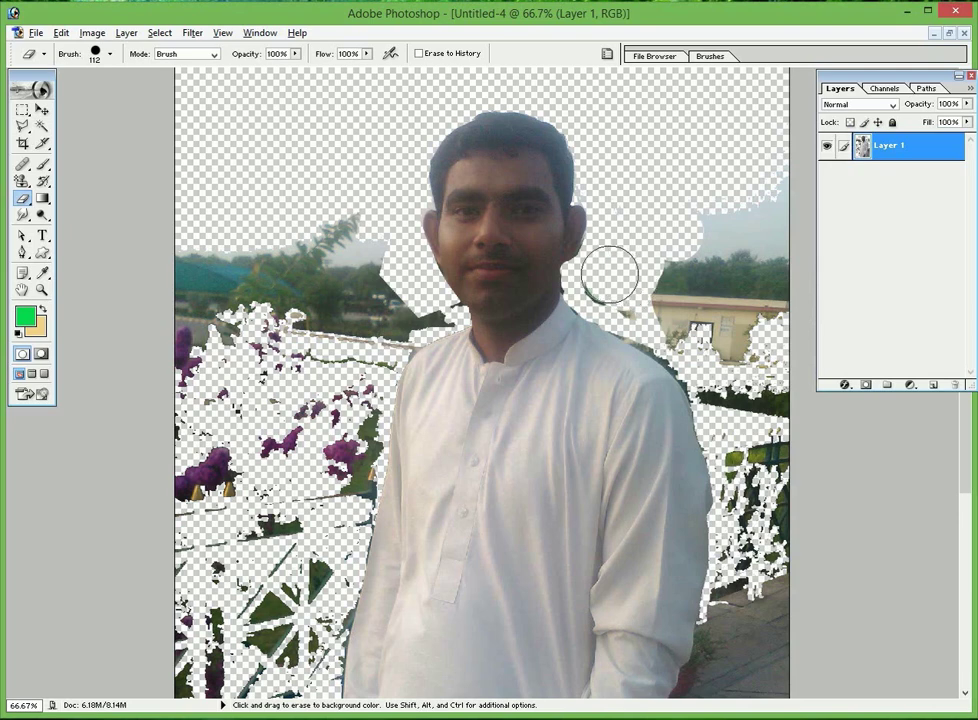
mouse_move(800, 205)
left_mouse_down()
mouse_move(753, 277)
mouse_move(681, 327)
mouse_move(742, 295)
mouse_move(747, 338)
mouse_move(773, 290)
mouse_move(760, 420)
mouse_move(767, 412)
mouse_move(731, 395)
mouse_move(744, 565)
mouse_move(774, 521)
left_mouse_up()
mouse_move(677, 509)
left_mouse_down()
mouse_move(668, 332)
mouse_move(677, 192)
left_mouse_up()
mouse_move(775, 201)
left_mouse_down()
mouse_move(764, 360)
mouse_move(731, 310)
mouse_move(727, 349)
mouse_move(688, 419)
mouse_move(653, 550)
mouse_move(648, 640)
mouse_move(690, 685)
left_mouse_up()
Erase the grey floor, the robe-edge strip and the debris in the left background.
mouse_move(779, 406)
left_mouse_down()
mouse_move(714, 661)
mouse_move(797, 437)
mouse_move(764, 627)
mouse_move(726, 680)
left_mouse_up()
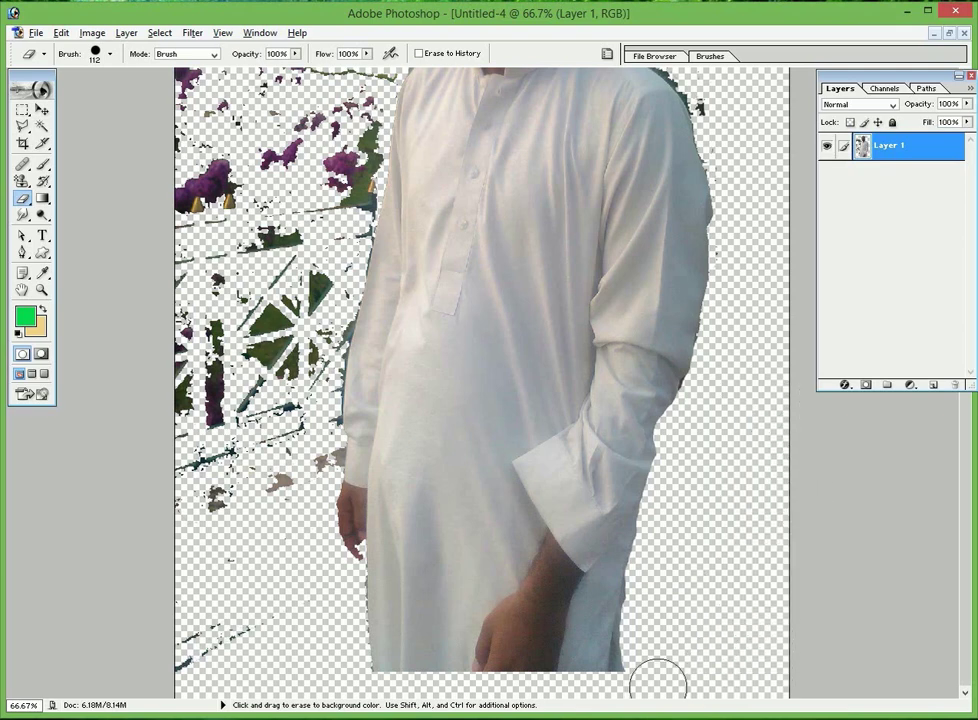
left_click_drag(643, 677, 643, 626)
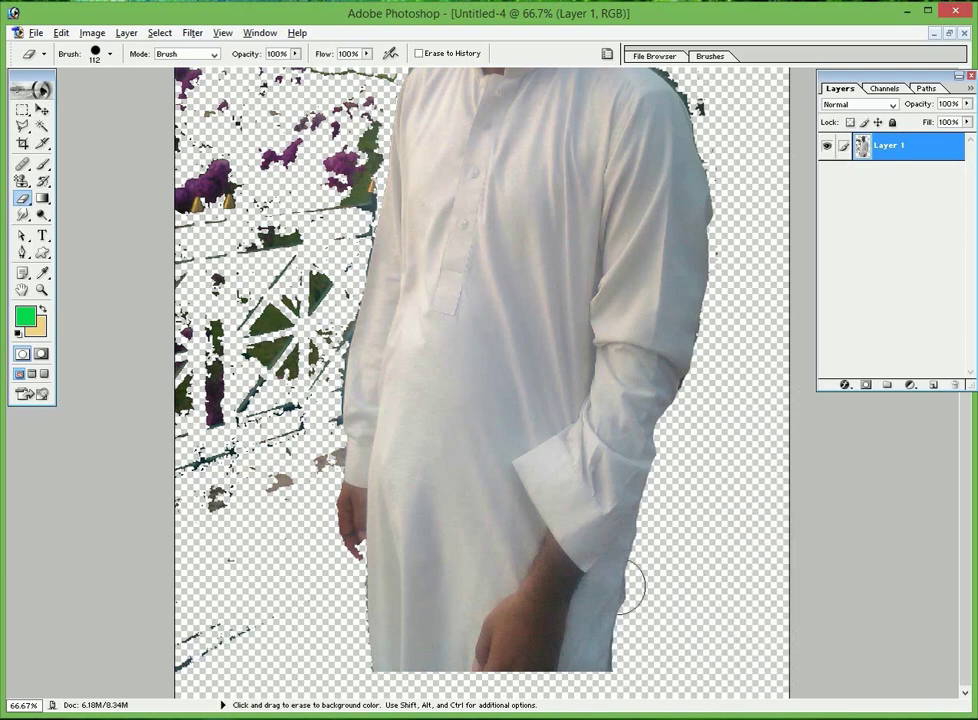
left_click_drag(203, 500, 262, 332)
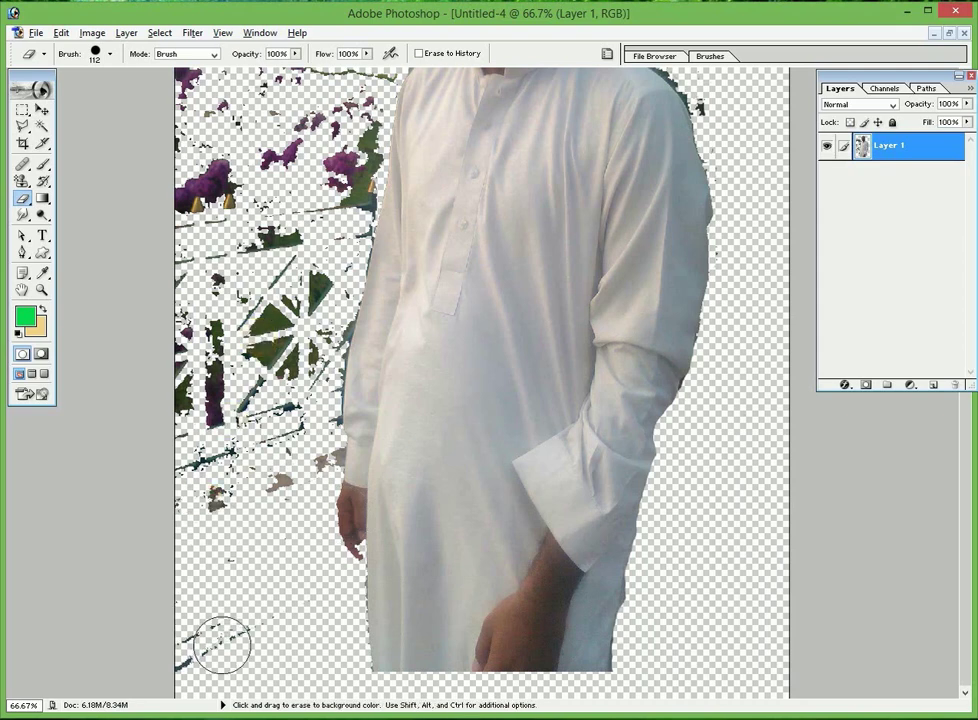
mouse_move(222, 643)
left_mouse_down()
mouse_move(164, 631)
mouse_move(244, 452)
mouse_move(225, 589)
mouse_move(187, 411)
left_mouse_up()
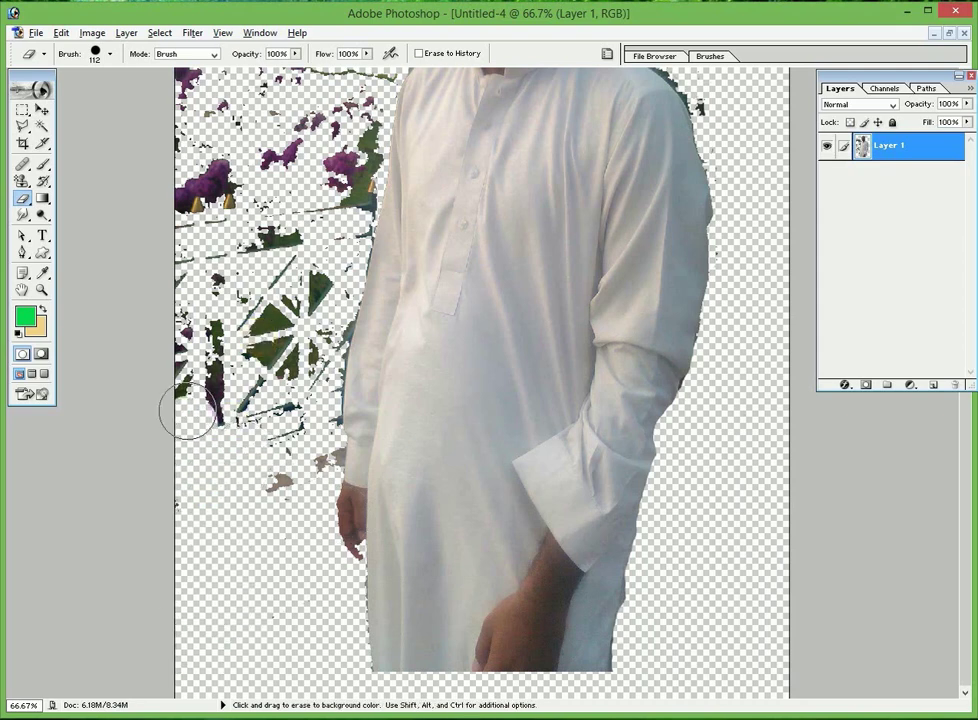
mouse_move(177, 471)
left_mouse_down()
mouse_move(258, 410)
mouse_move(243, 295)
mouse_move(194, 327)
mouse_move(193, 227)
left_mouse_up()
mouse_move(192, 535)
left_mouse_down()
mouse_move(317, 452)
mouse_move(312, 389)
mouse_move(326, 318)
mouse_move(317, 381)
left_mouse_up()
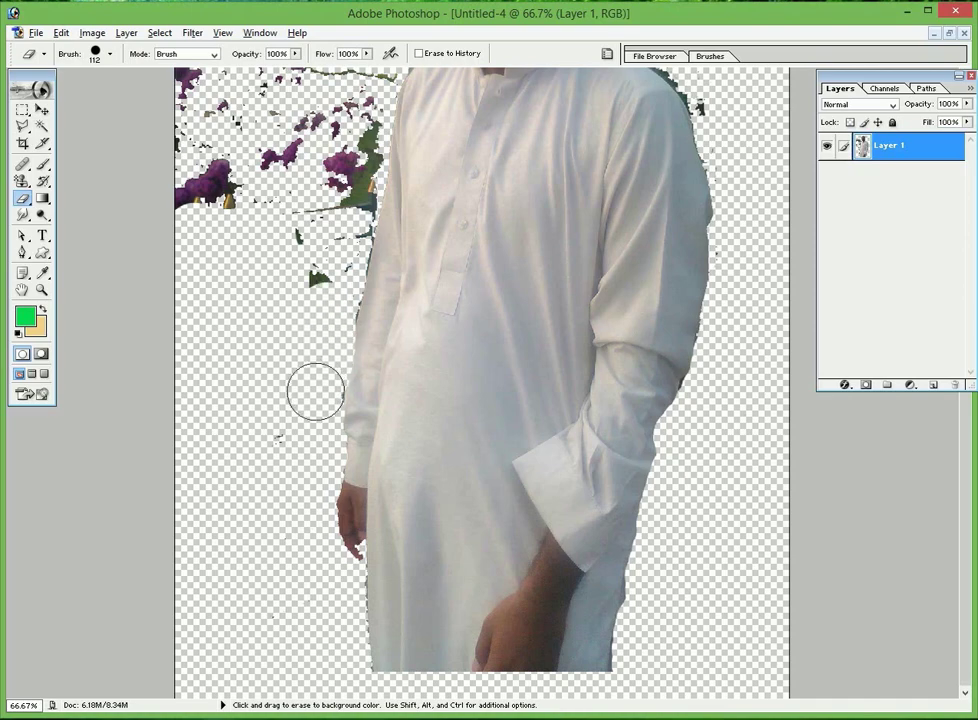
Erase the remaining left strip and the dark fringe along the right shoulder and sleeve.
left_click_drag(269, 458, 229, 537)
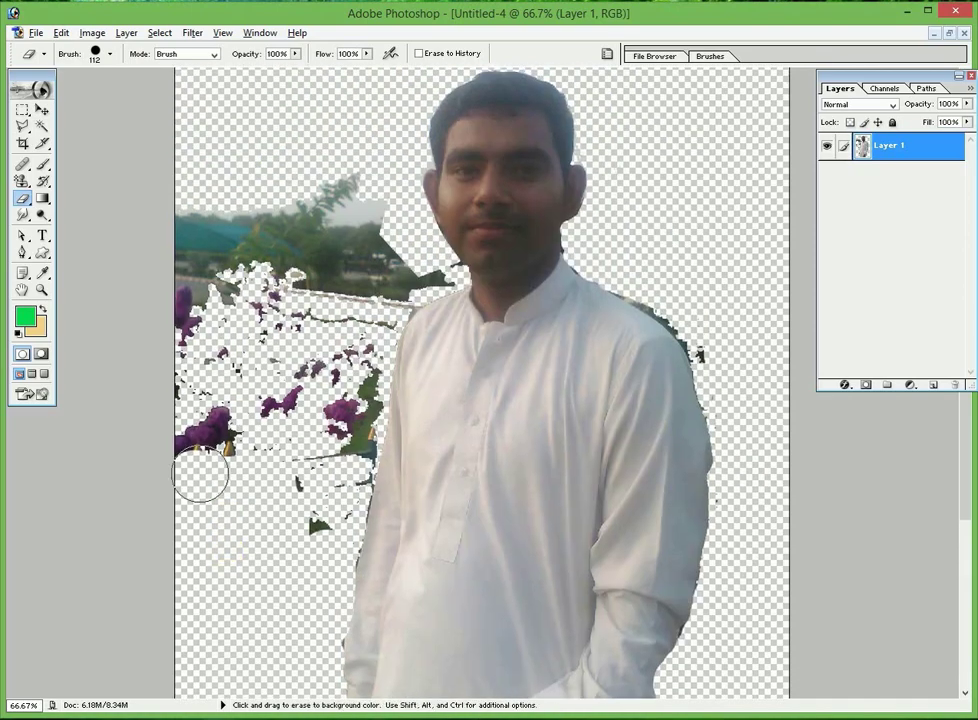
mouse_move(200, 477)
left_mouse_down()
mouse_move(188, 225)
mouse_move(264, 212)
mouse_move(334, 181)
mouse_move(362, 228)
mouse_move(223, 277)
mouse_move(367, 258)
mouse_move(421, 266)
mouse_move(360, 305)
mouse_move(323, 454)
mouse_move(273, 537)
mouse_move(290, 458)
mouse_move(349, 413)
mouse_move(354, 443)
mouse_move(329, 561)
left_mouse_up()
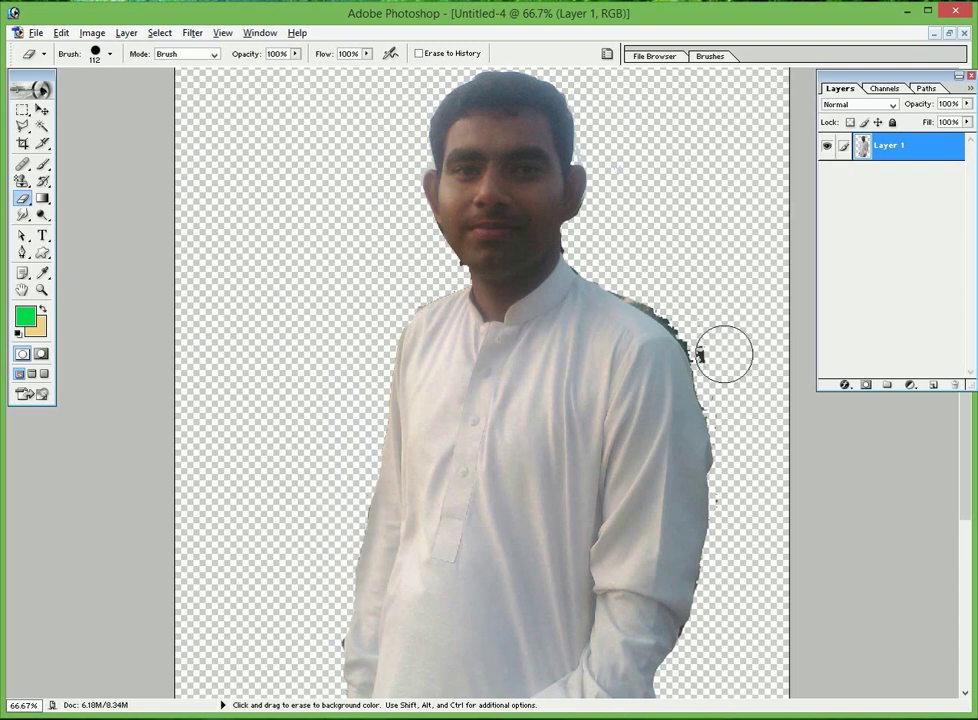
mouse_move(720, 349)
left_mouse_down()
mouse_move(680, 303)
mouse_move(644, 283)
left_mouse_up()
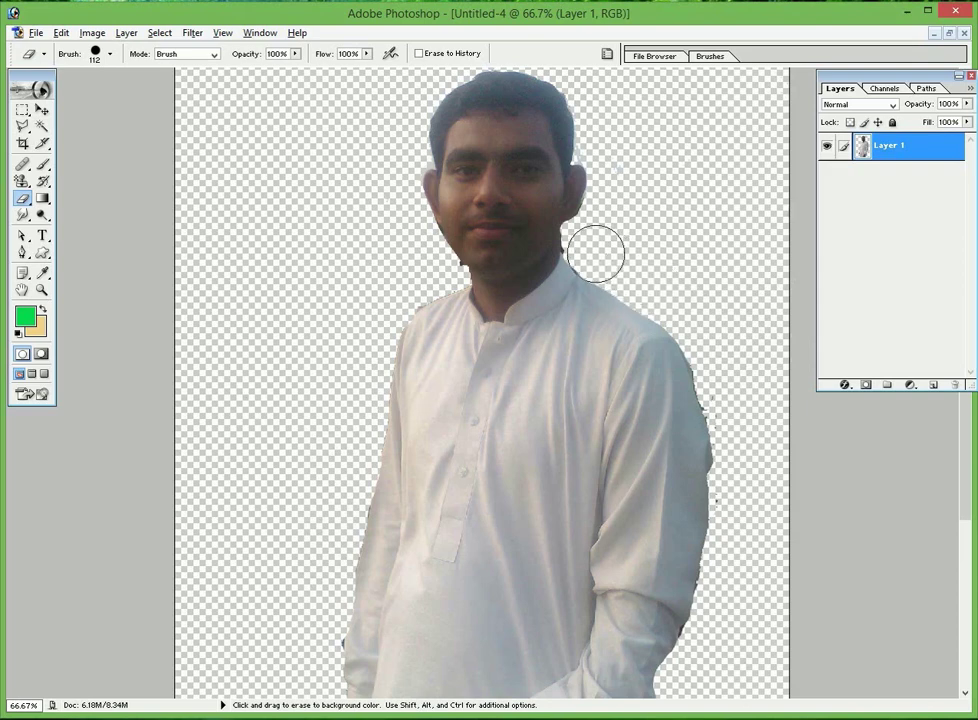
left_click_drag(589, 249, 587, 243)
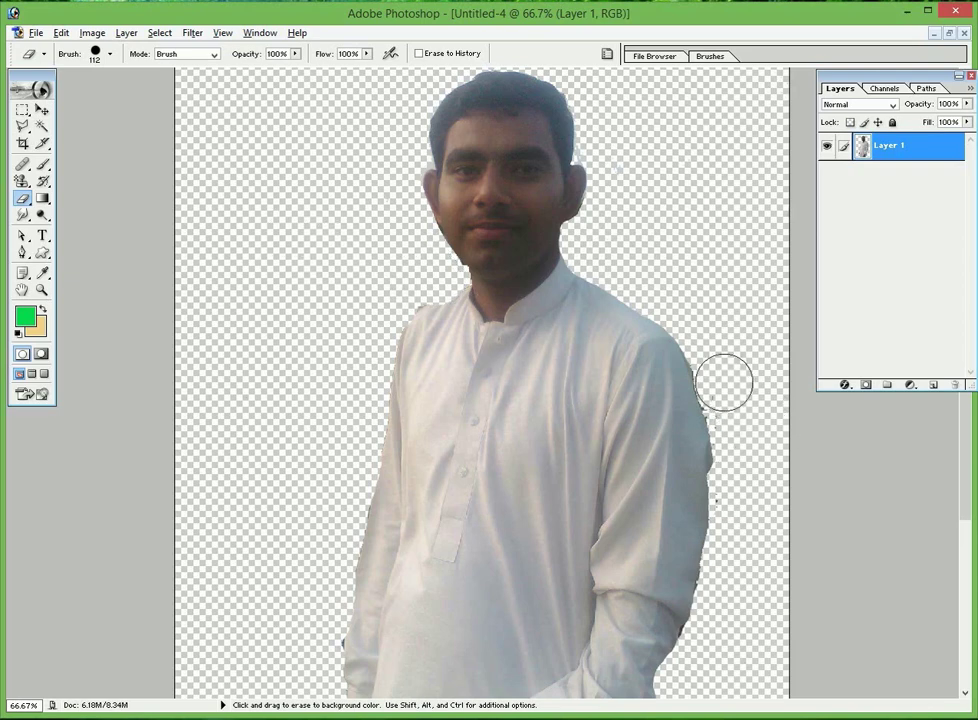
left_click(706, 647)
Open the landscape image 34dc3aee1a4fd2053140fe29cbc754d4.jpg from the Desktop.
key("ctrl+minus")
key("ctrl+minus")
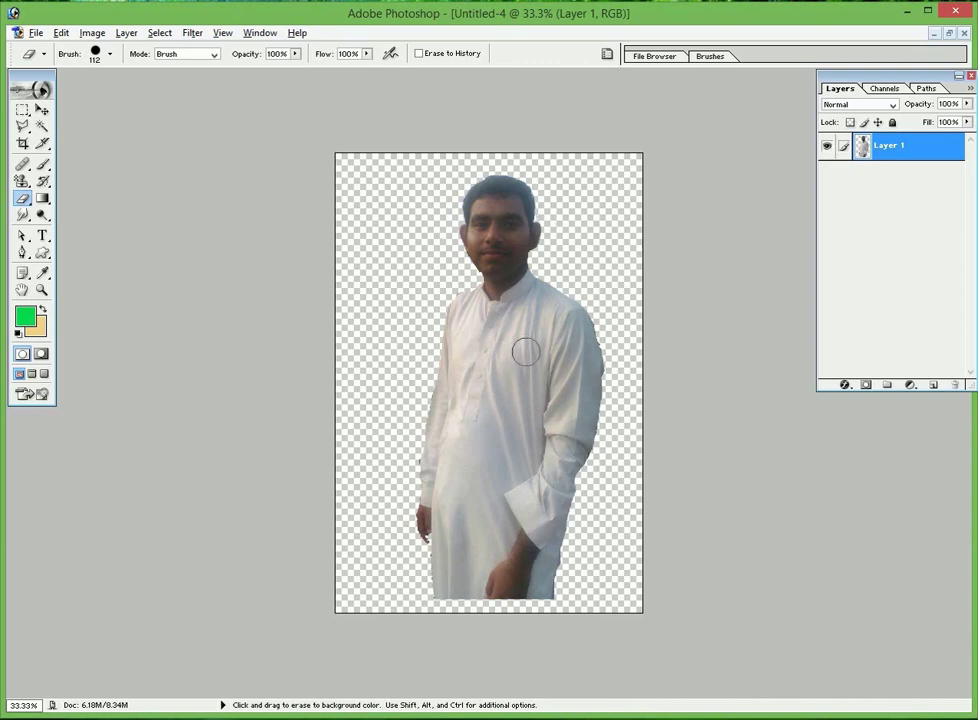
left_click(35, 32)
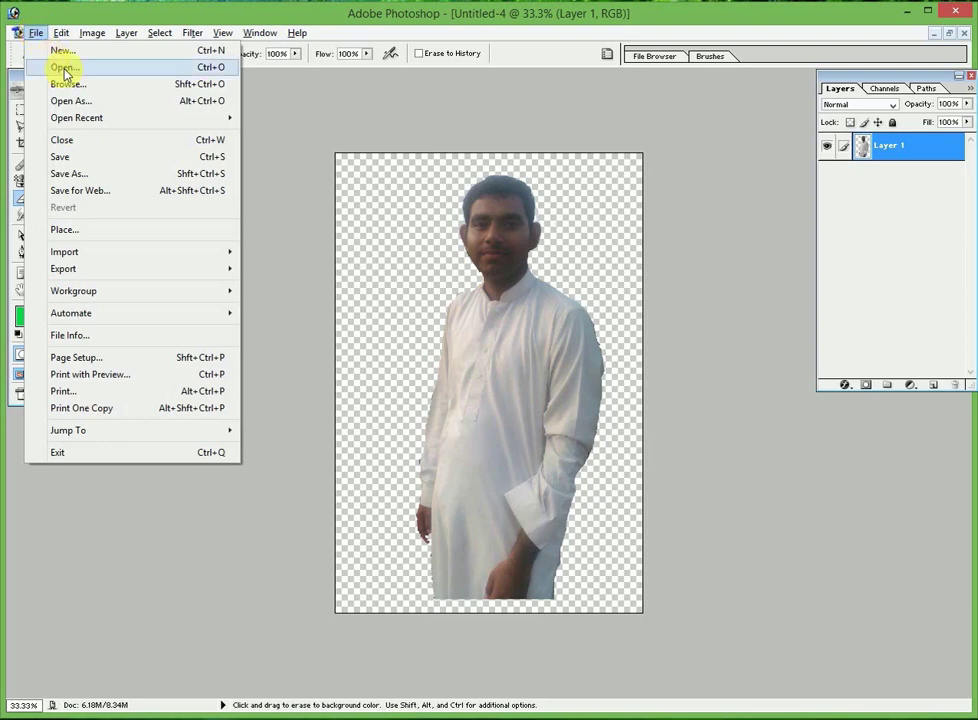
left_click(62, 66)
mouse_move(690, 199)
left_mouse_down()
mouse_move(716, 333)
mouse_move(725, 306)
left_mouse_up()
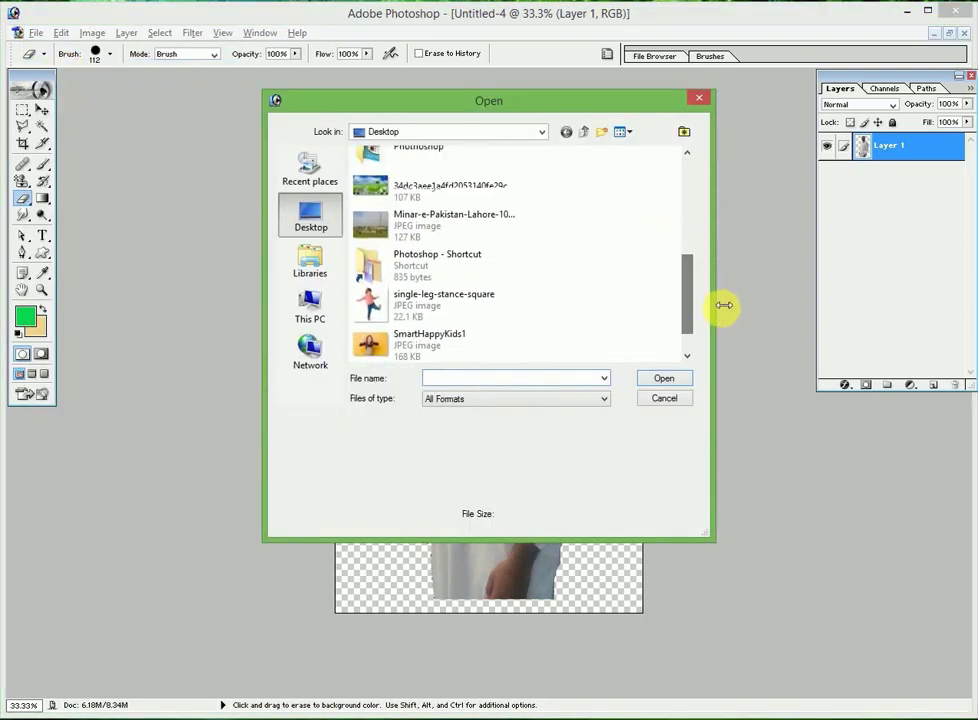
left_click(437, 178)
left_click(665, 379)
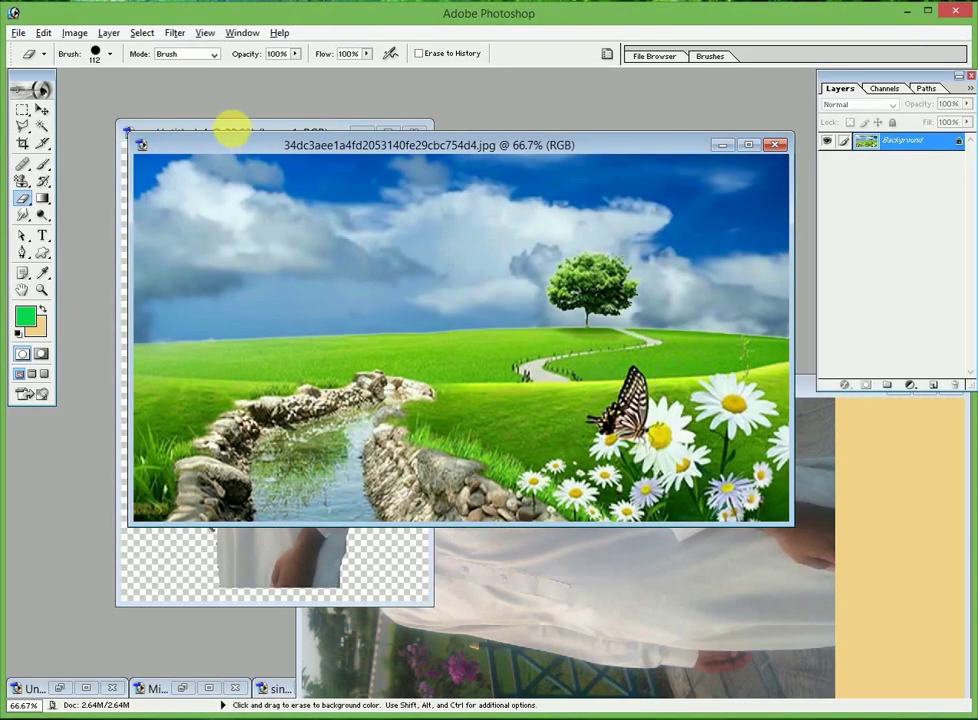
Trial-drag the man into the landscape, then delete that layer again.
left_click(229, 131)
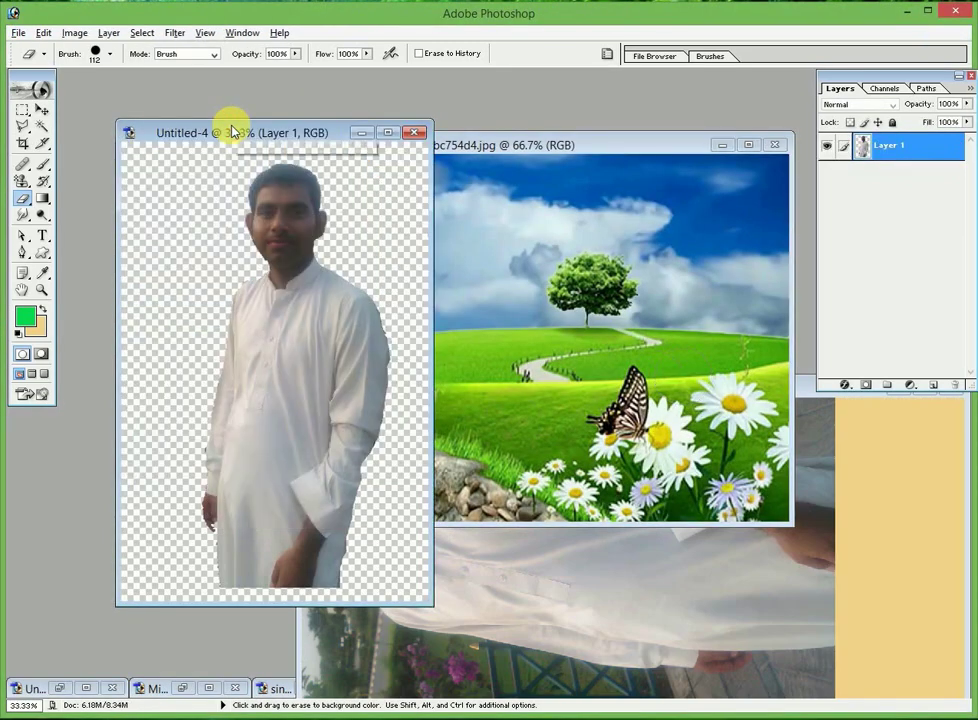
left_click(42, 109)
left_click_drag(293, 349, 541, 390)
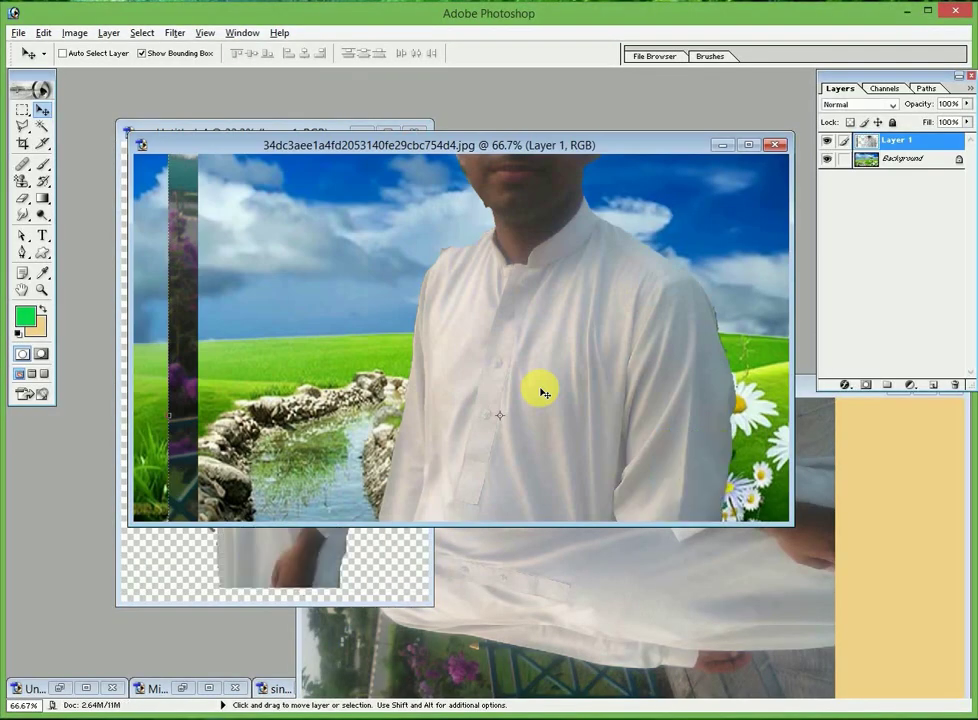
left_click(748, 145)
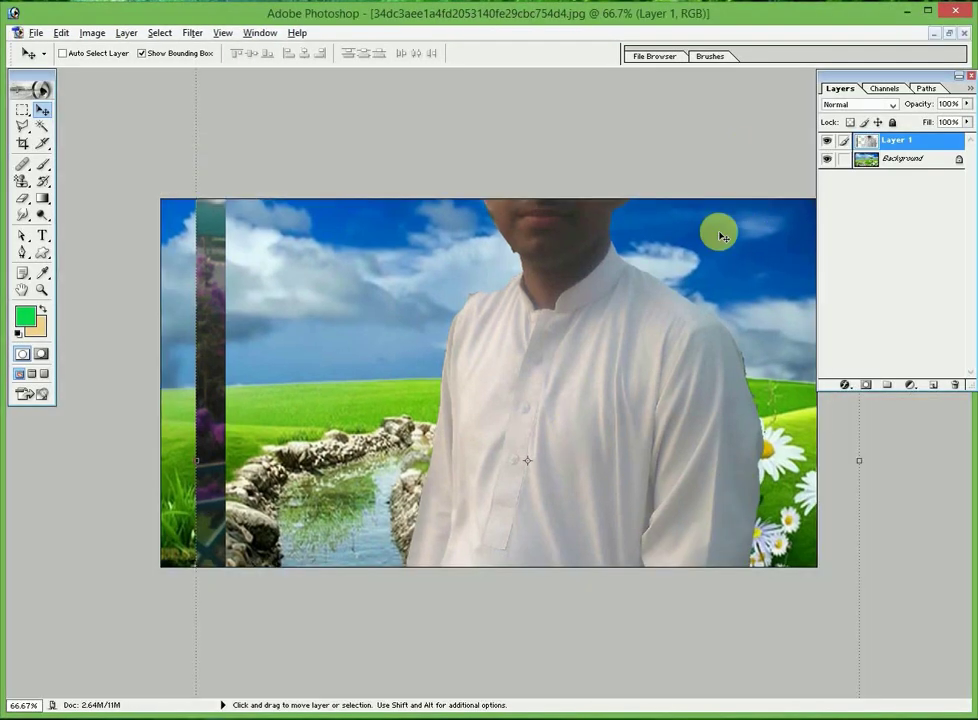
mouse_move(620, 323)
left_mouse_down()
mouse_move(512, 460)
mouse_move(500, 410)
left_mouse_up()
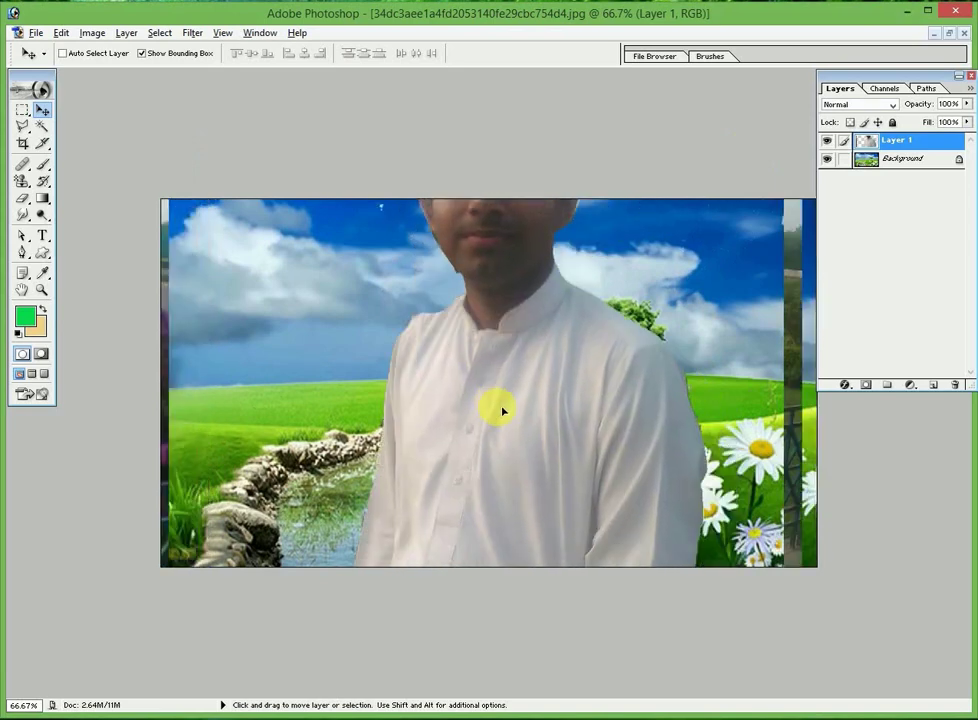
left_click_drag(891, 141, 957, 388)
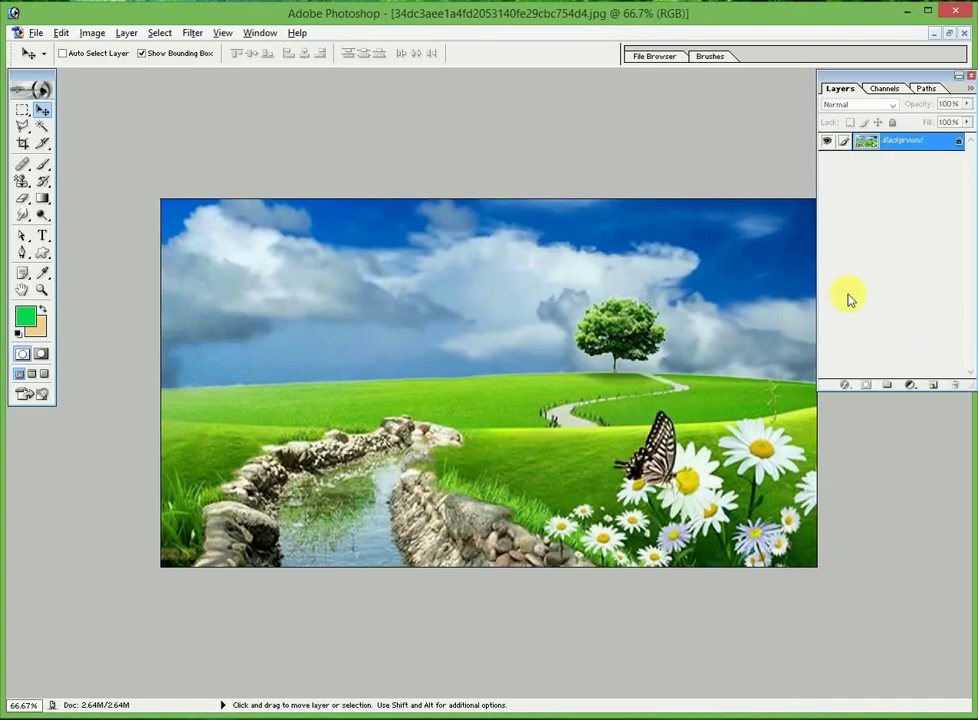
Close WP_20180901_001 without saving and bring back the landscape and cut-out windows.
left_click(947, 32)
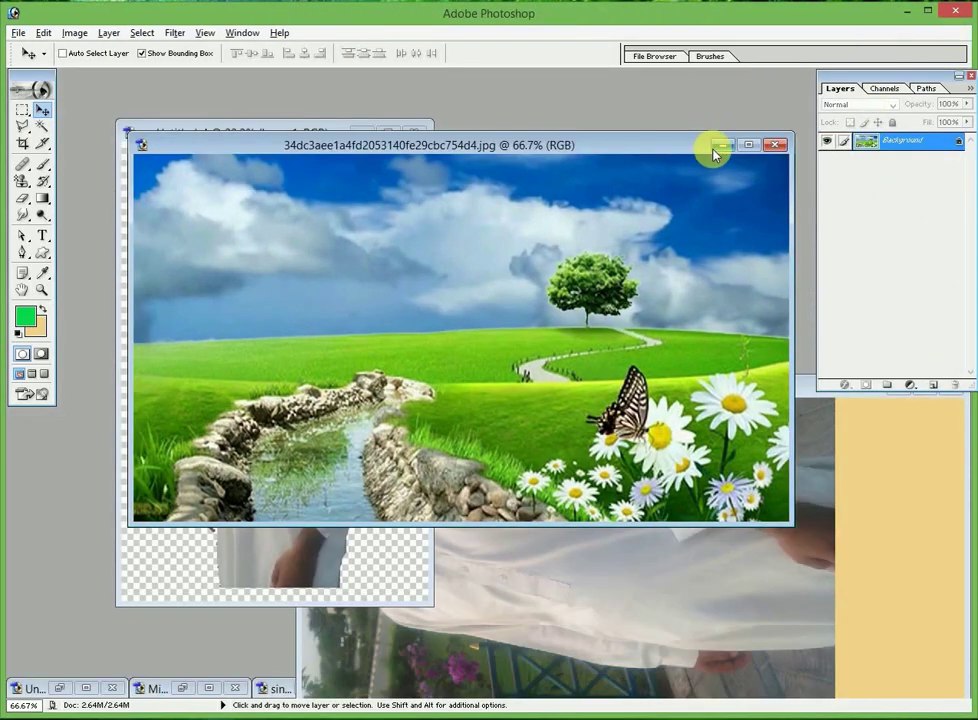
left_click(718, 147)
key("ctrl+minus")
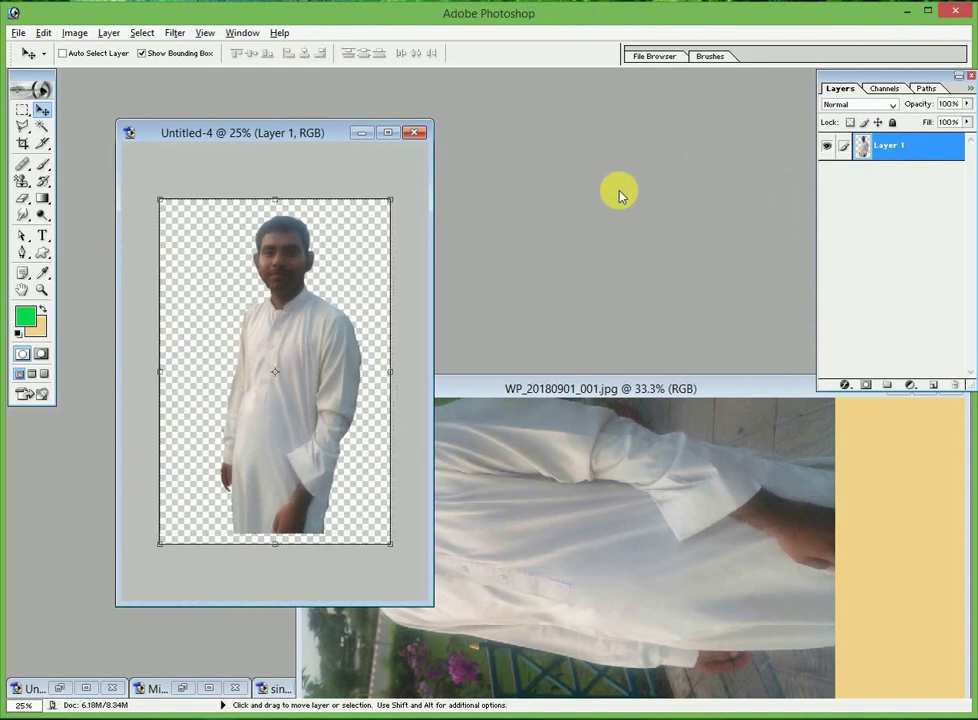
key("ctrl+a")
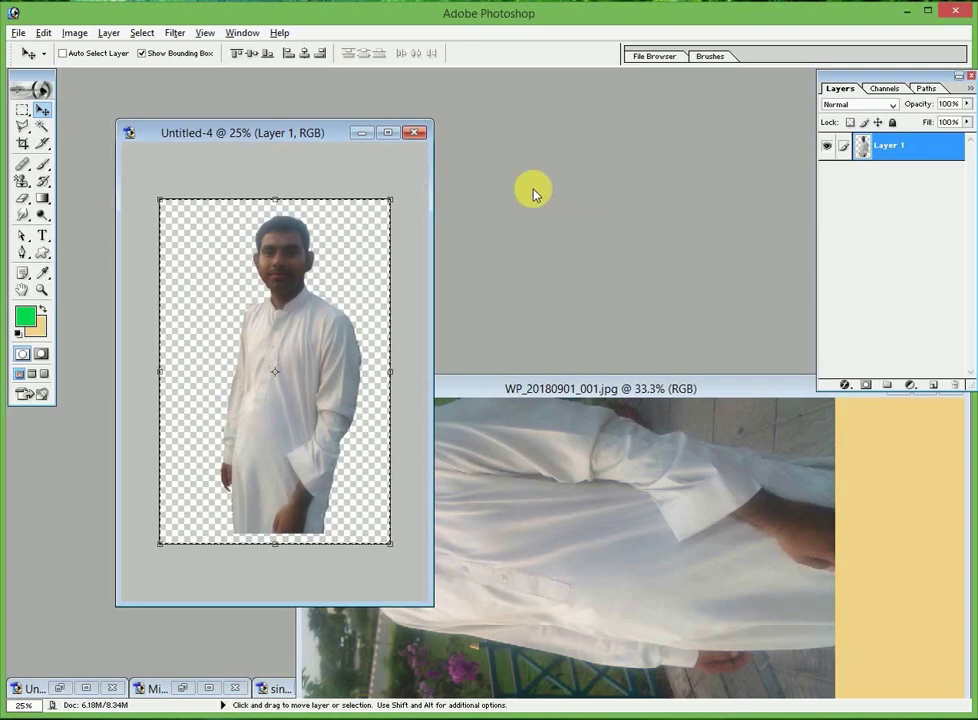
left_click_drag(714, 388, 559, 440)
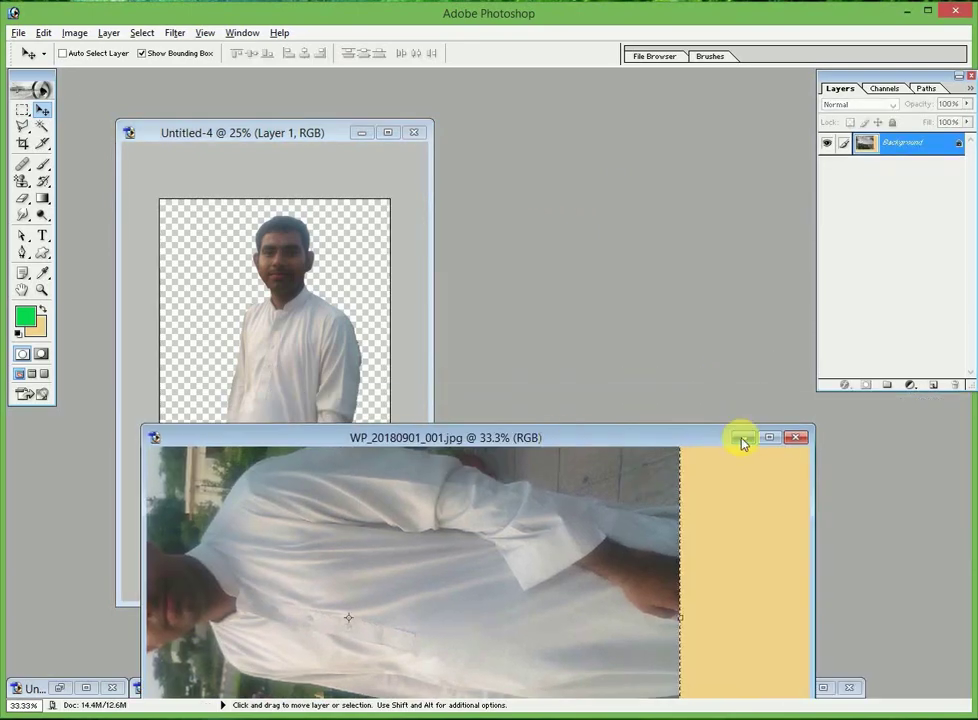
left_click(796, 437)
left_click(495, 283)
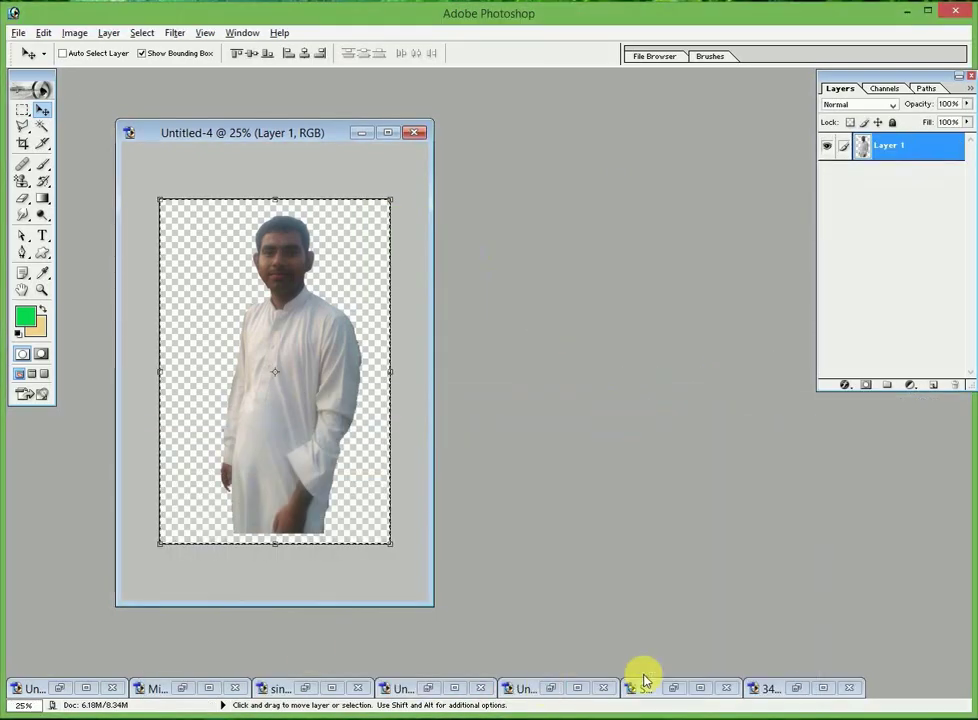
left_click(796, 688)
left_click(220, 130)
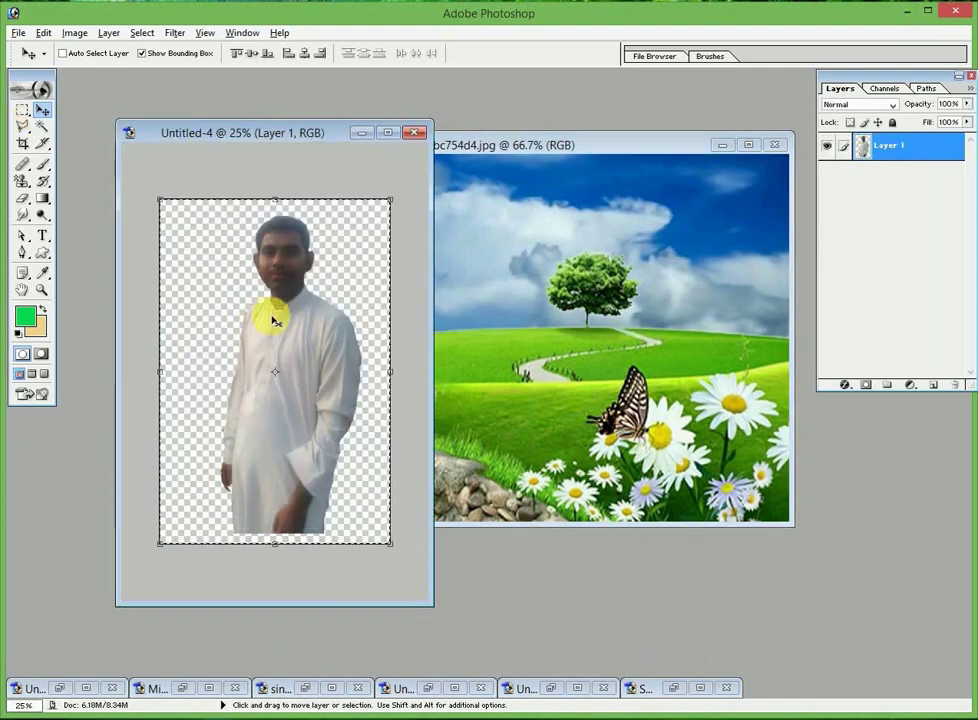
Copy the cut-out man into the meadow landscape and shrink him to about 62.5%.
mouse_move(275, 320)
left_mouse_down()
mouse_move(520, 345)
mouse_move(468, 456)
left_mouse_up()
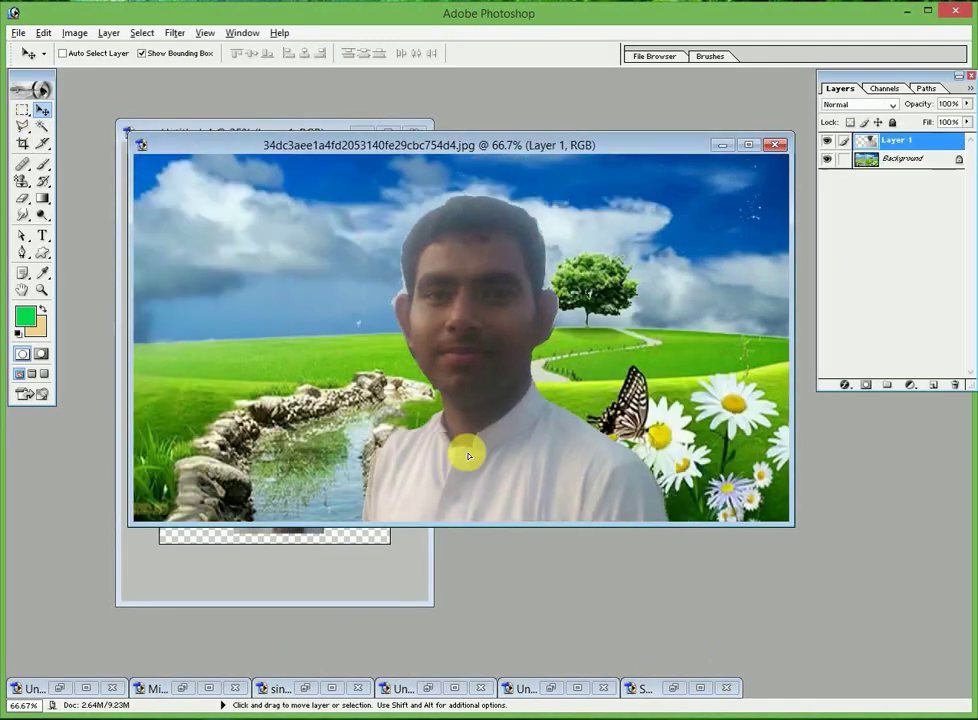
left_click_drag(640, 268, 605, 328)
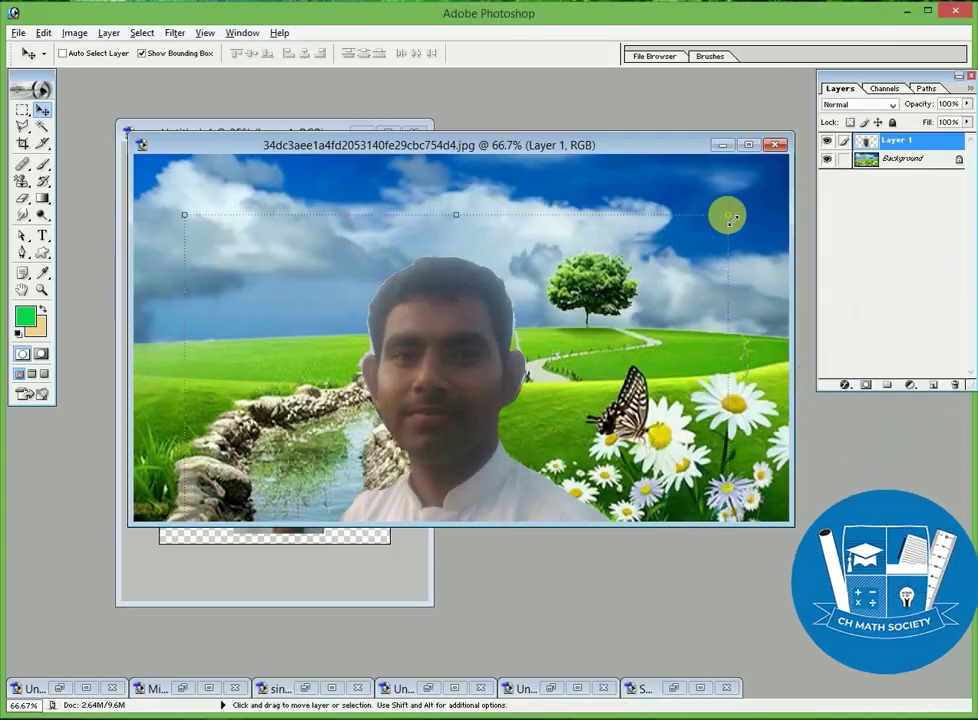
left_click_drag(729, 218, 382, 498)
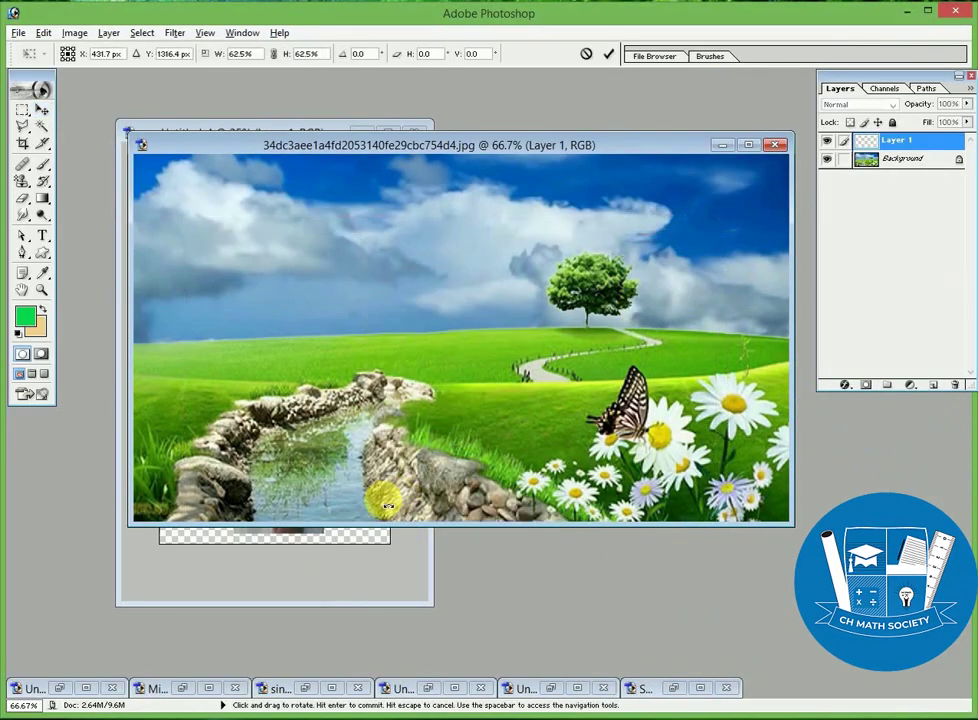
left_click(748, 145)
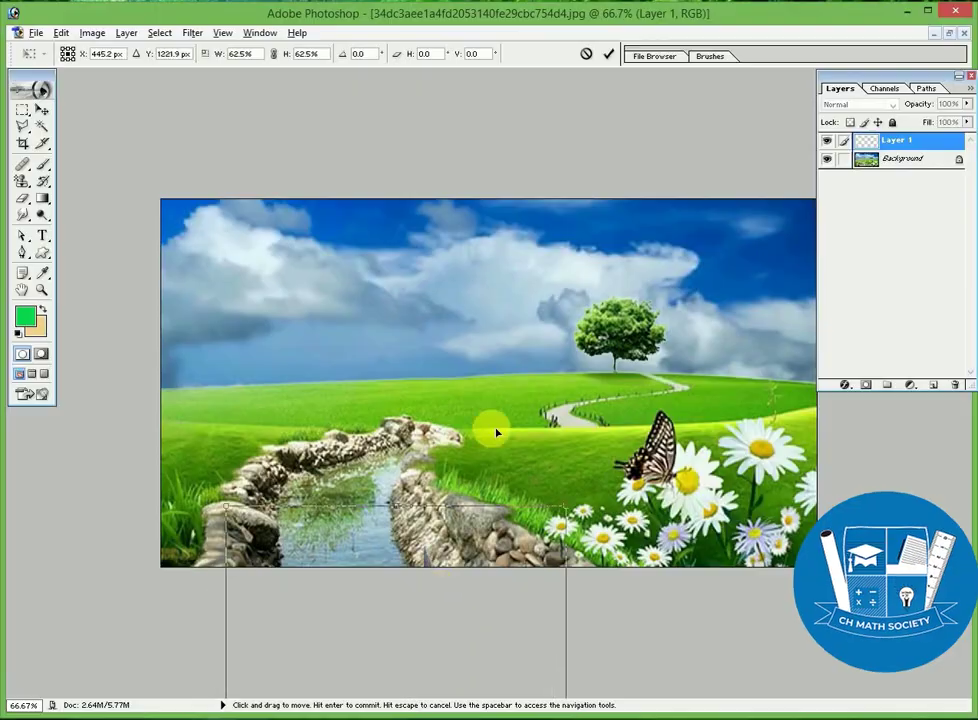
left_click_drag(437, 651, 535, 319)
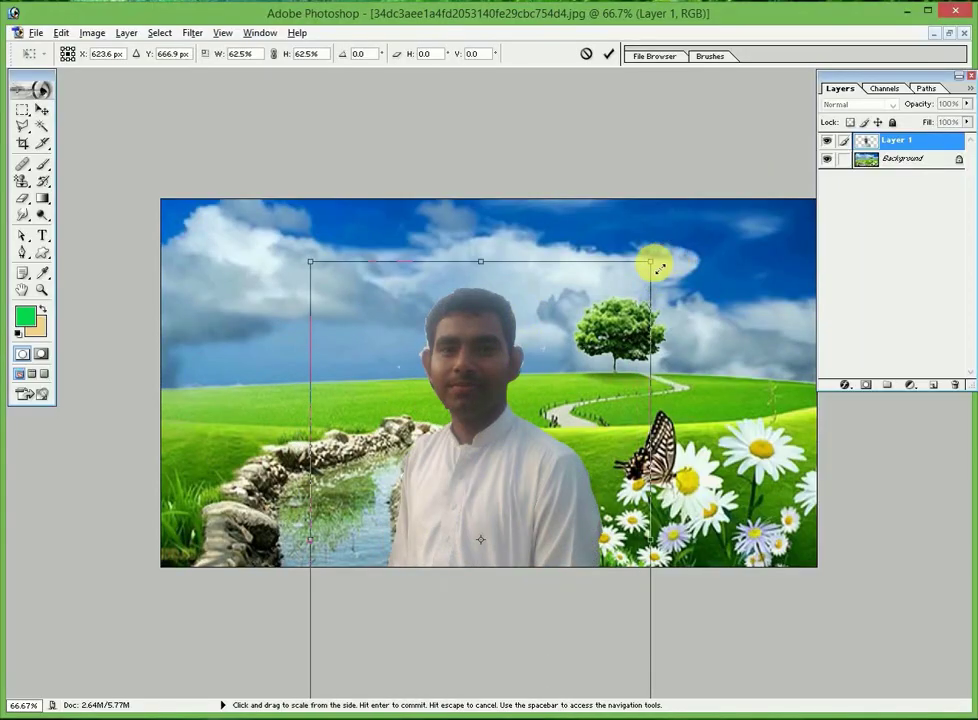
Scale the man to about 43% beside the tree near the daisies and apply the transform.
mouse_move(646, 270)
left_mouse_down()
mouse_move(551, 444)
mouse_move(443, 528)
mouse_move(575, 316)
left_mouse_up()
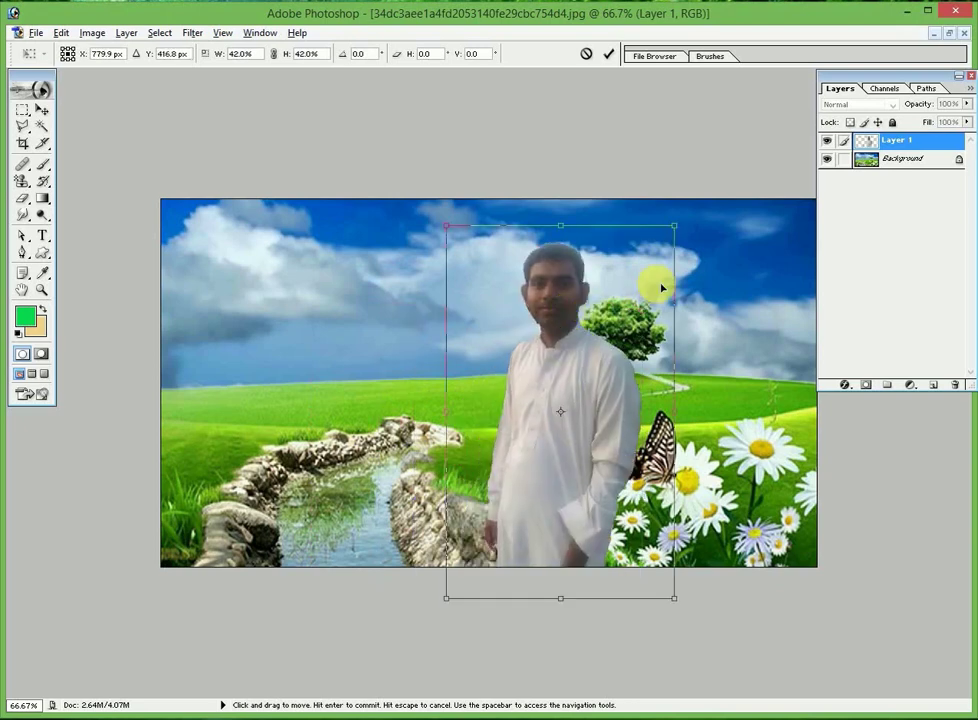
mouse_move(674, 226)
left_mouse_down()
mouse_move(681, 233)
mouse_move(666, 225)
left_mouse_up()
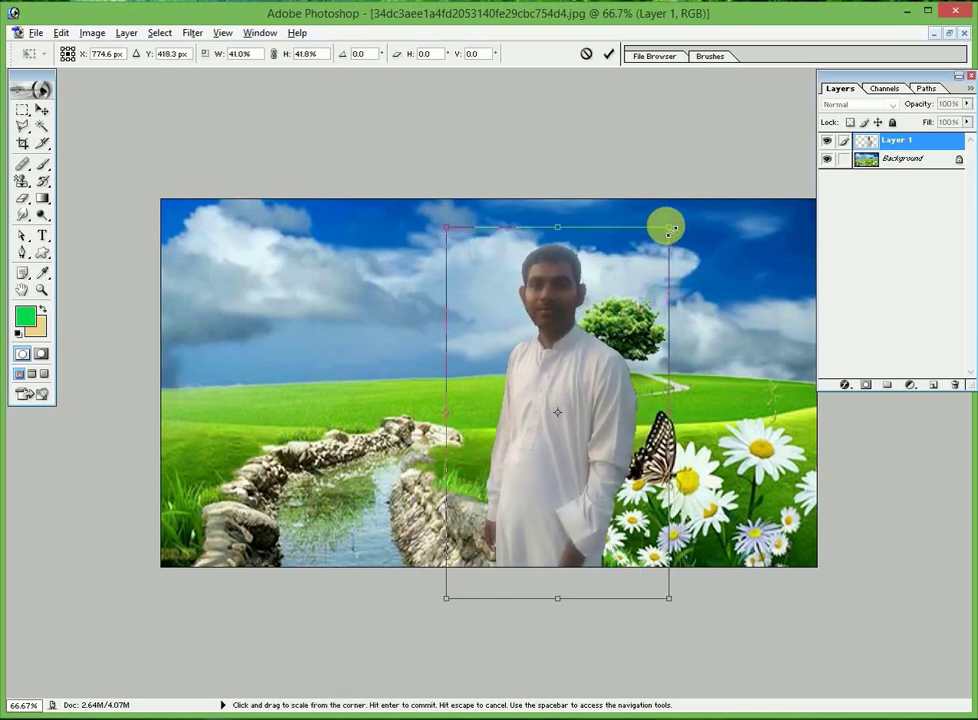
mouse_move(570, 419)
left_mouse_down()
mouse_move(550, 356)
mouse_move(553, 413)
left_mouse_up()
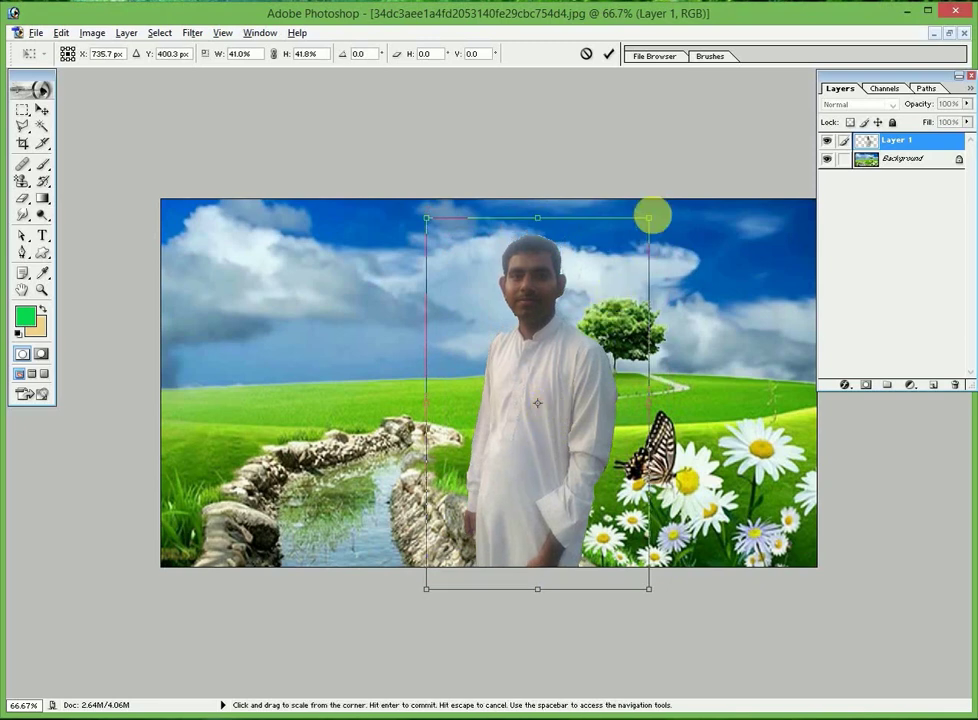
left_click_drag(655, 217, 667, 220)
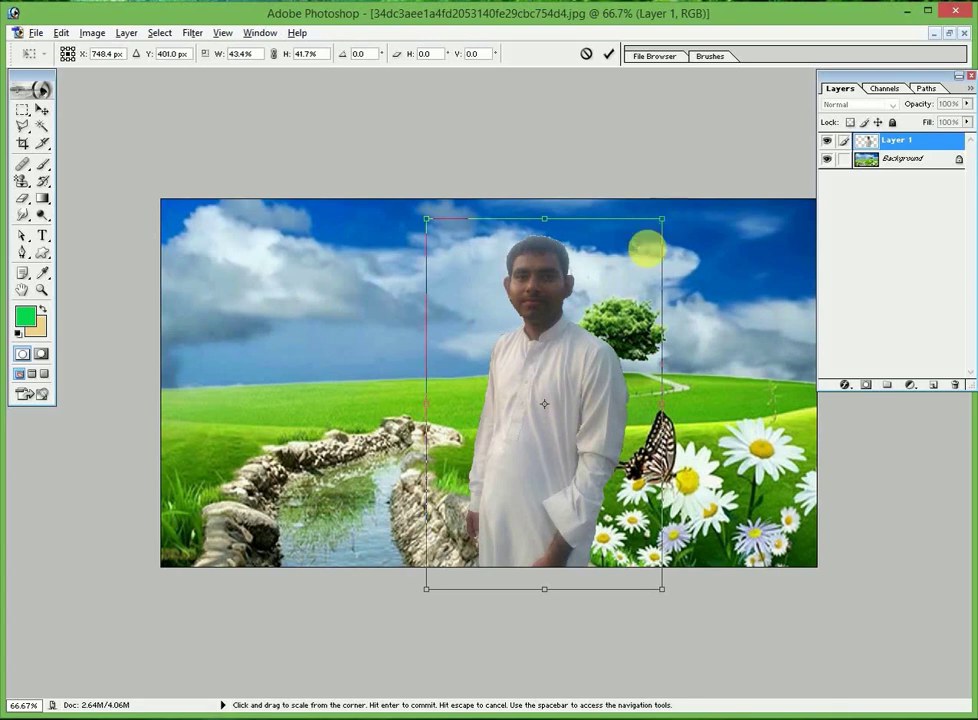
left_click(41, 109)
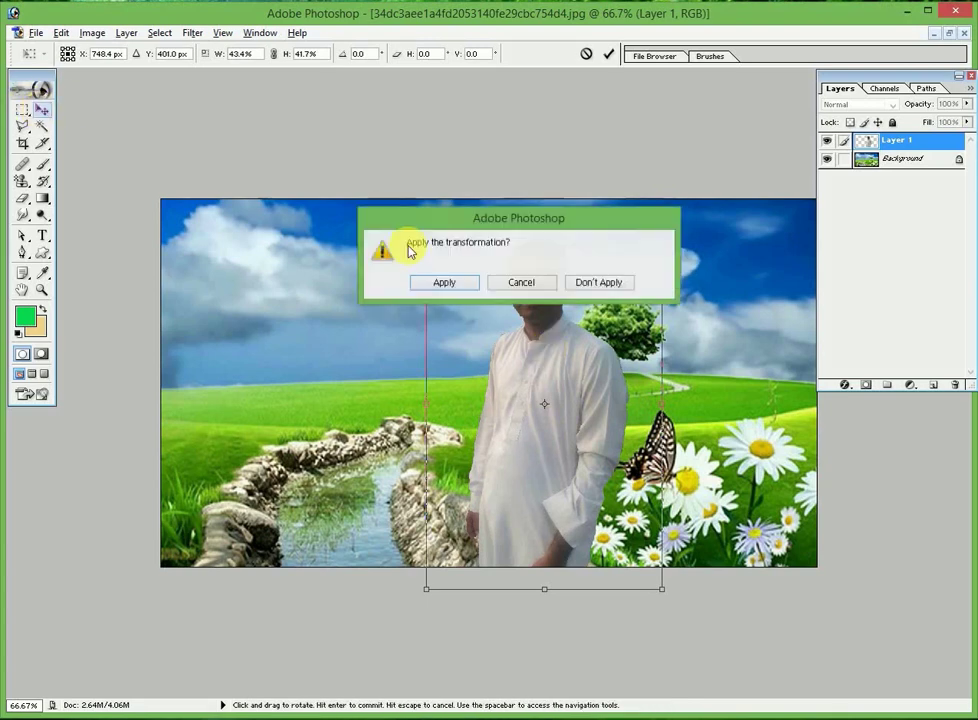
left_click(444, 283)
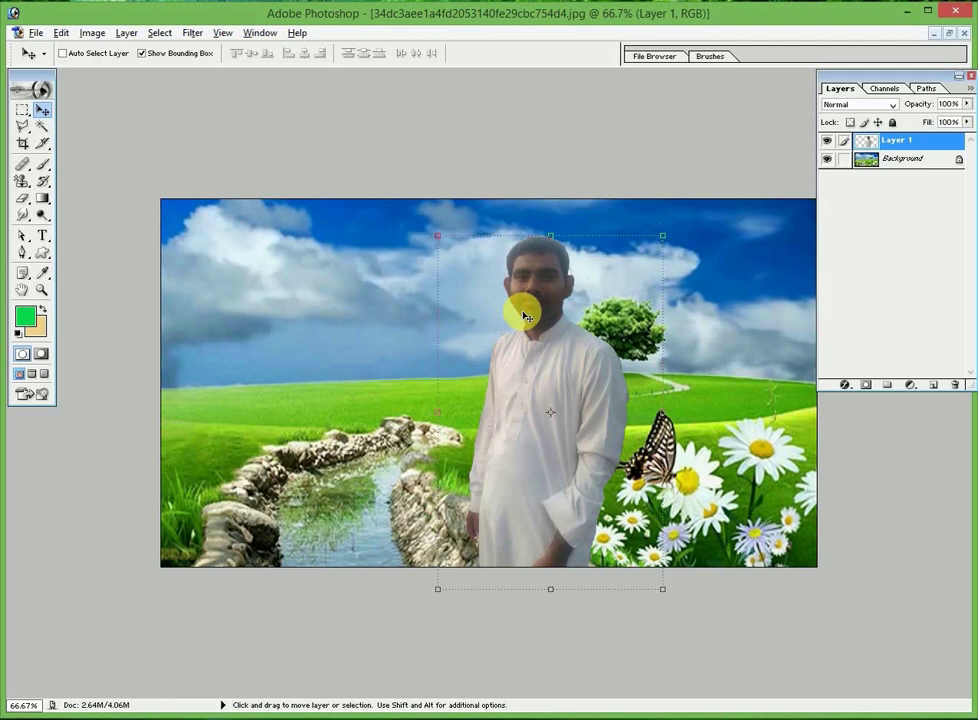
key("ctrl+m")
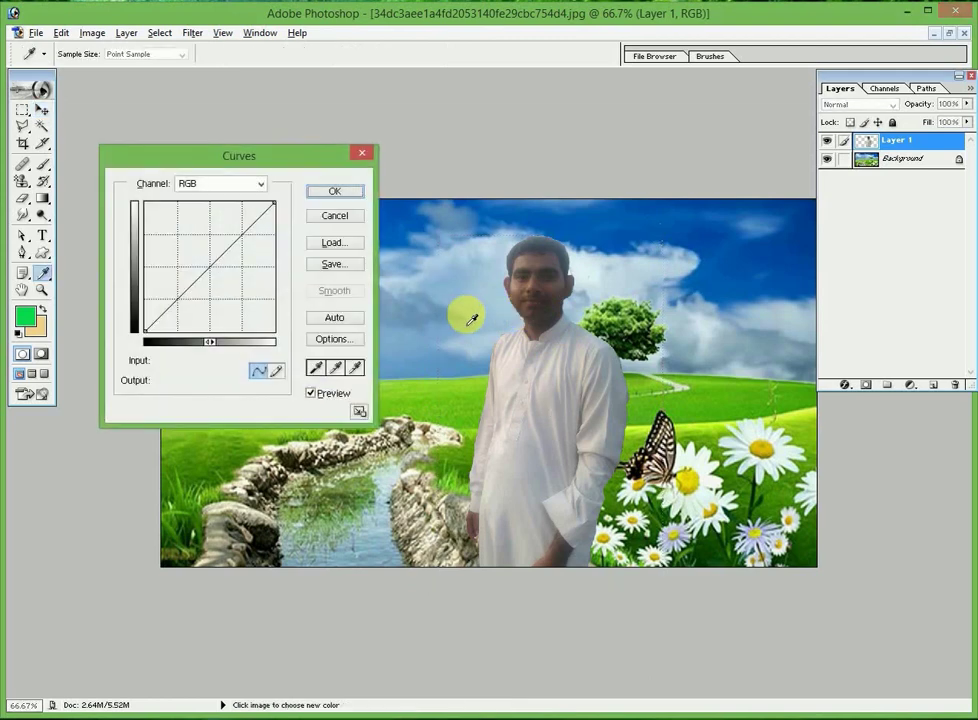
Raise the RGB curve from input 113 to output 176 to brighten the man.
mouse_move(201, 276)
left_mouse_down()
mouse_move(200, 253)
mouse_move(229, 287)
mouse_move(190, 255)
mouse_move(203, 244)
left_mouse_up()
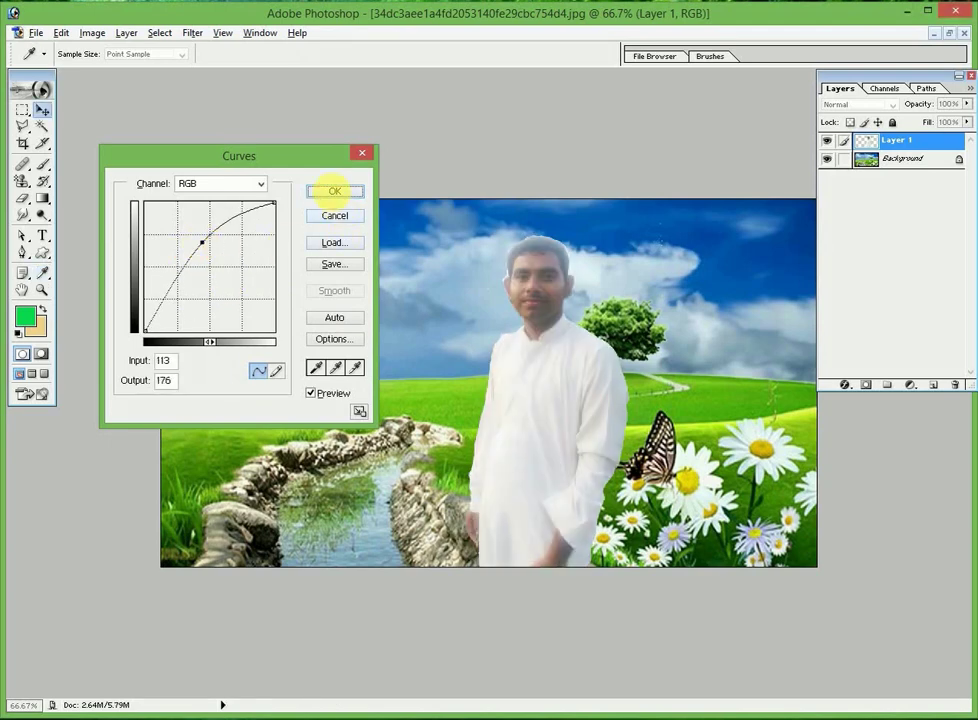
left_click(334, 190)
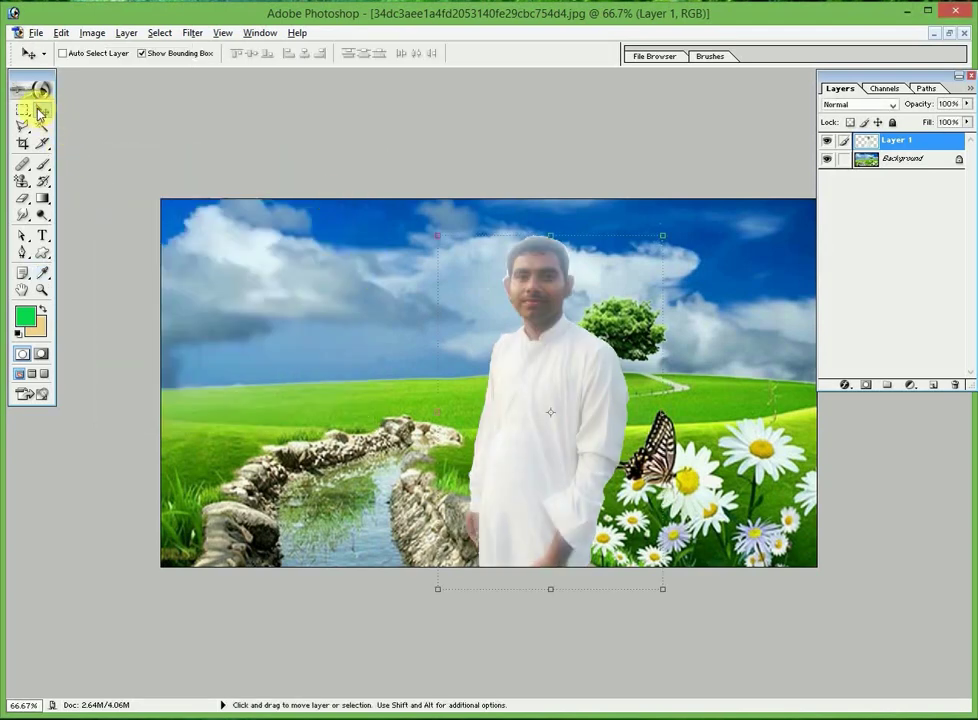